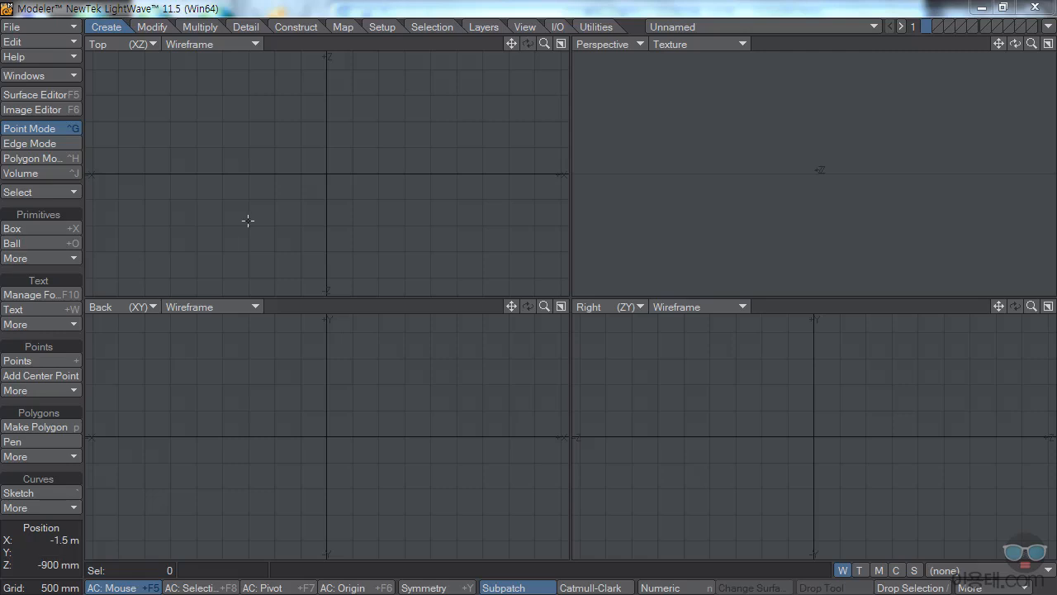
Load the 페트병 image as the backdrop of the Back (XY) viewport in the display options.
key("d")
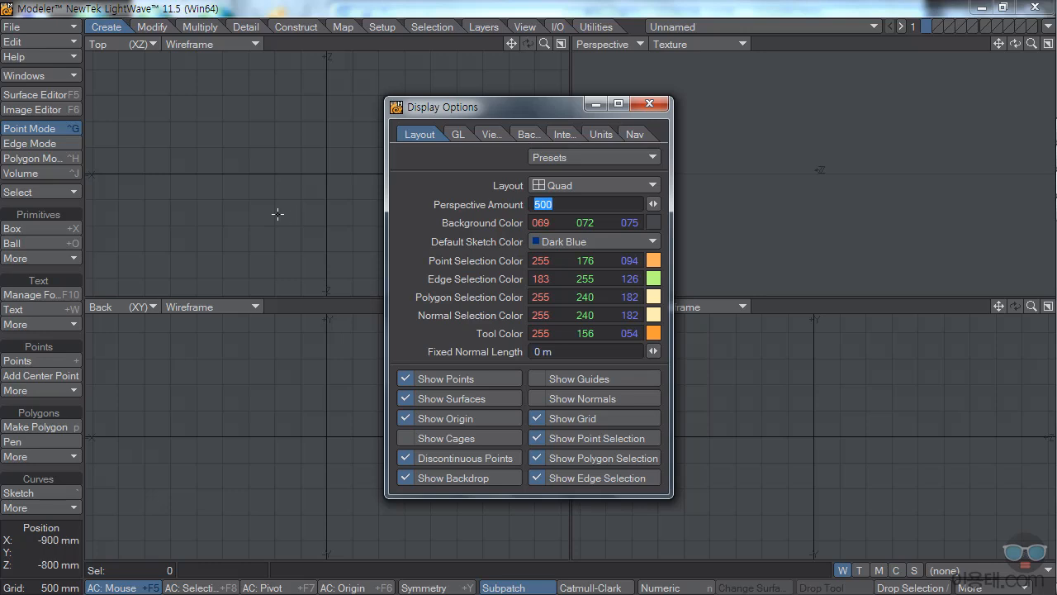
left_click(527, 135)
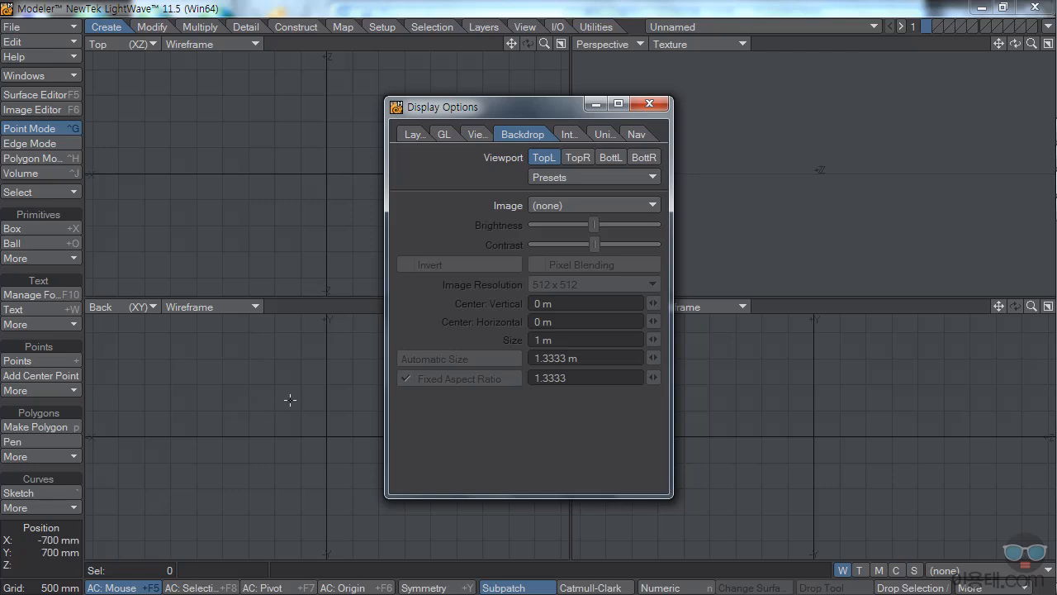
left_click(609, 158)
left_click(554, 208)
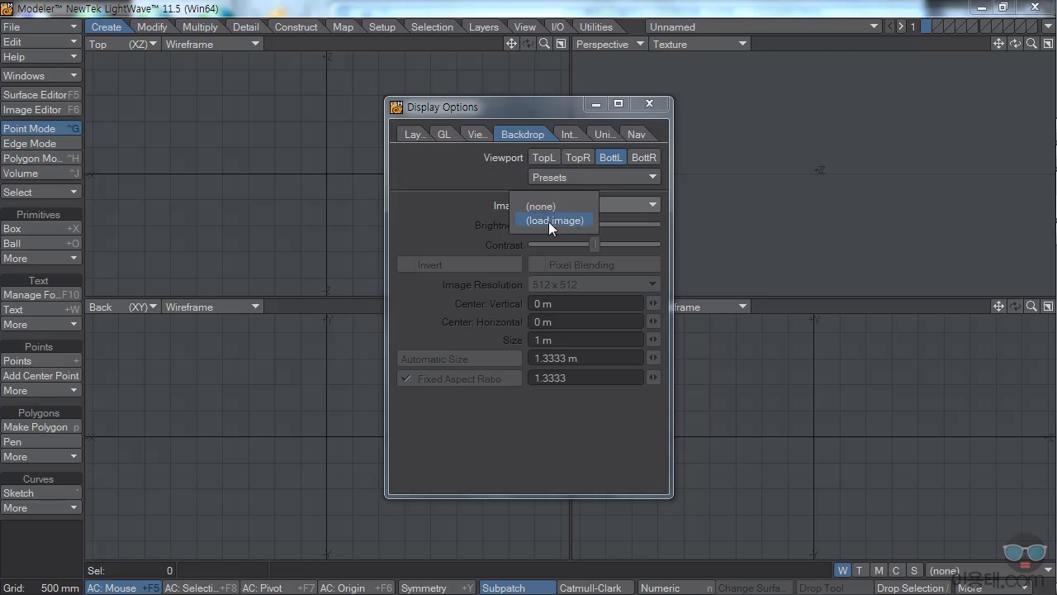
left_click(546, 223)
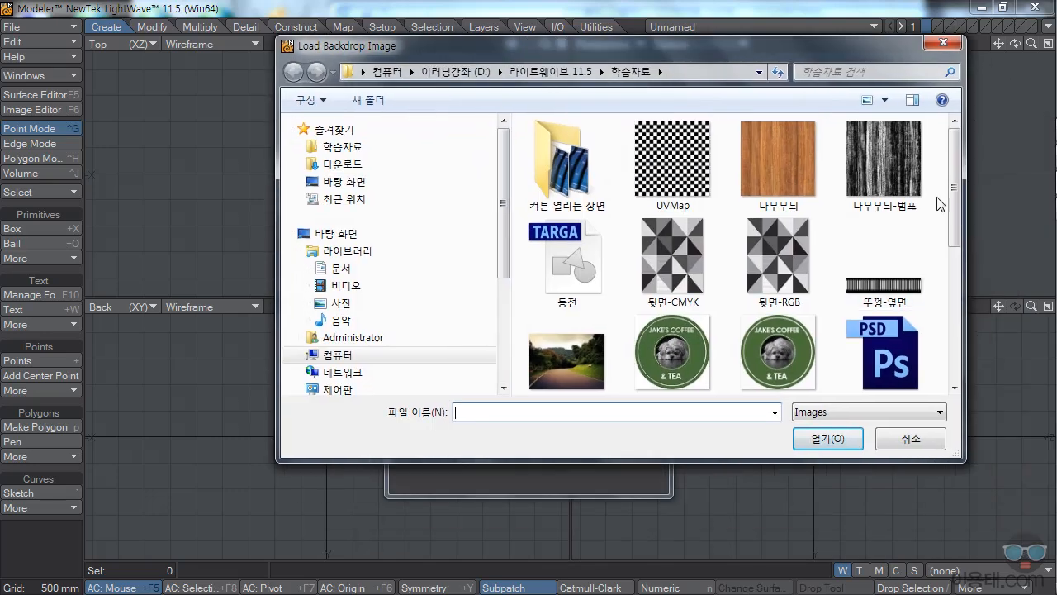
left_click_drag(954, 204, 957, 319)
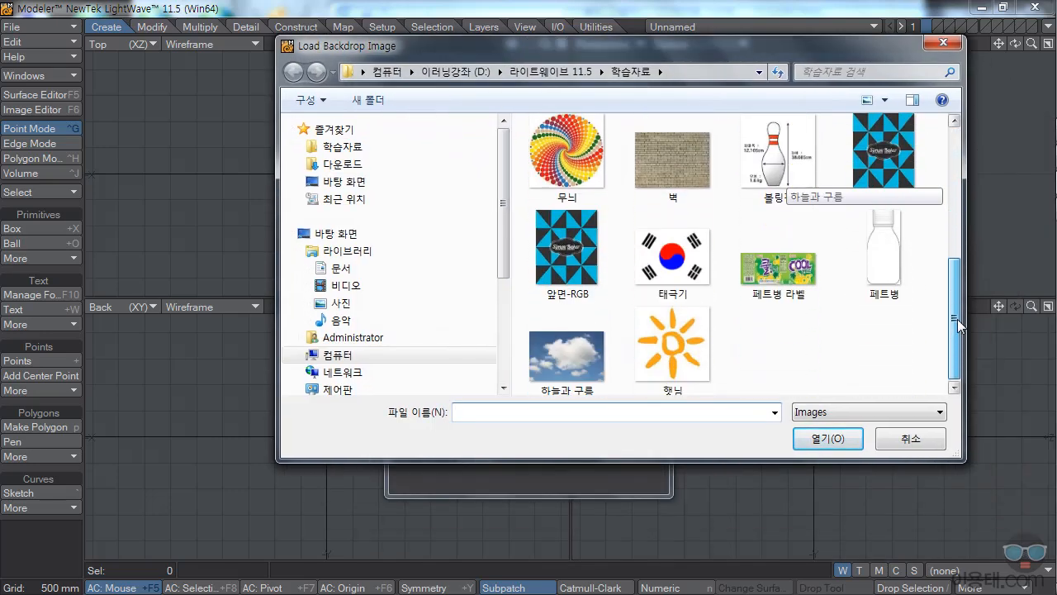
left_click(887, 248)
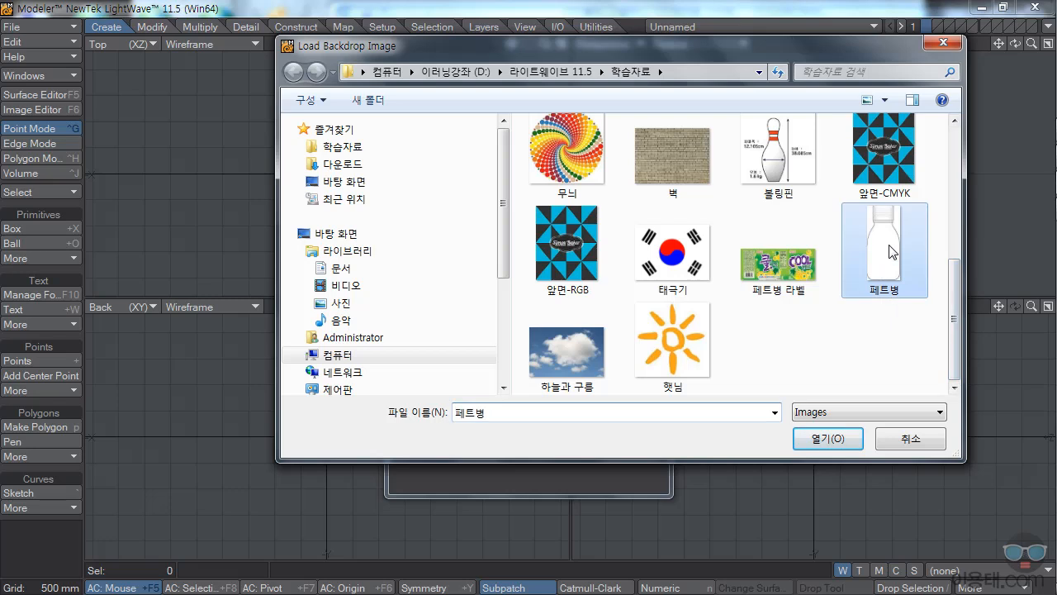
left_click(846, 437)
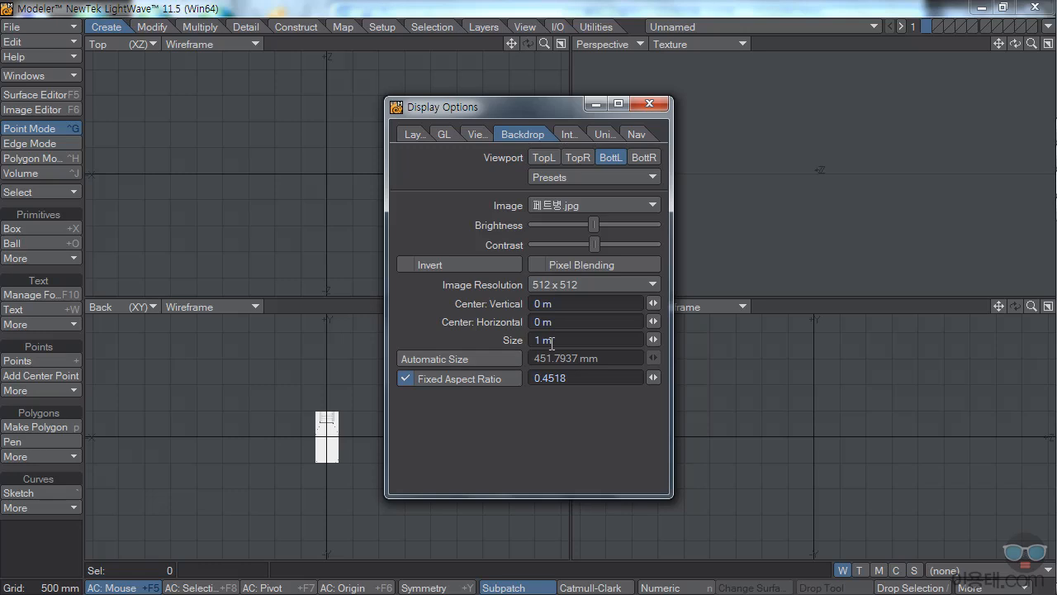
Set the backdrop size to 4.3 m, raise its brightness to maximum, lower its contrast to minimum, and close the display options.
left_click_drag(652, 340, 586, 355)
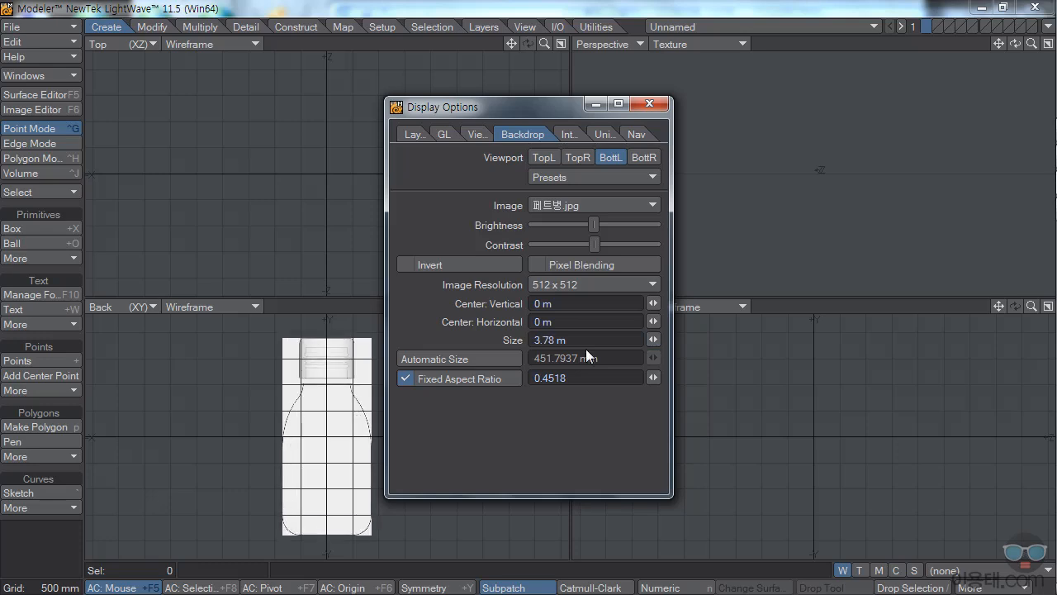
left_click_drag(653, 343, 652, 339)
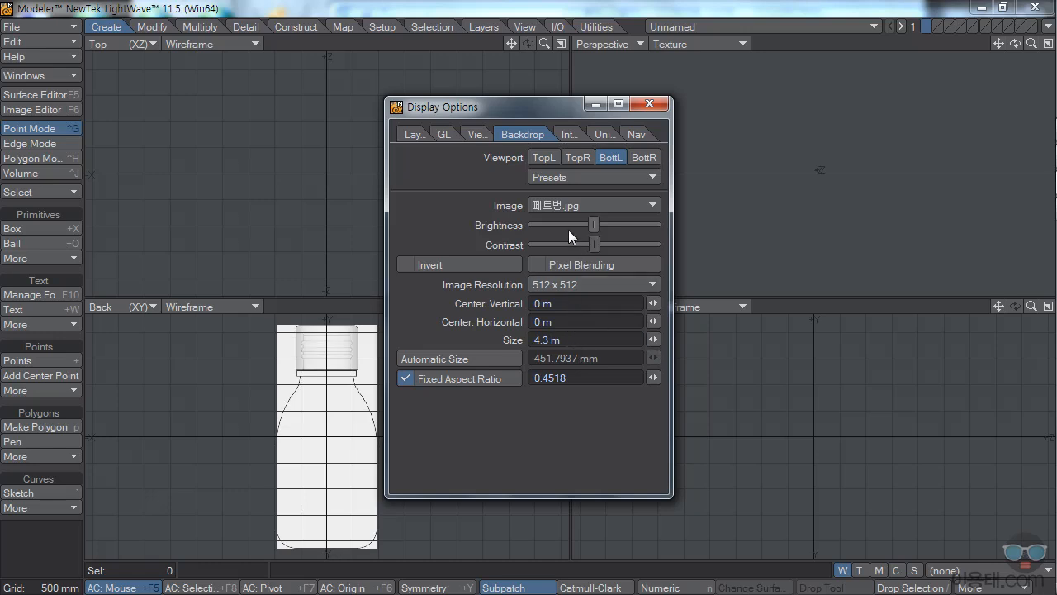
left_click_drag(596, 225, 503, 244)
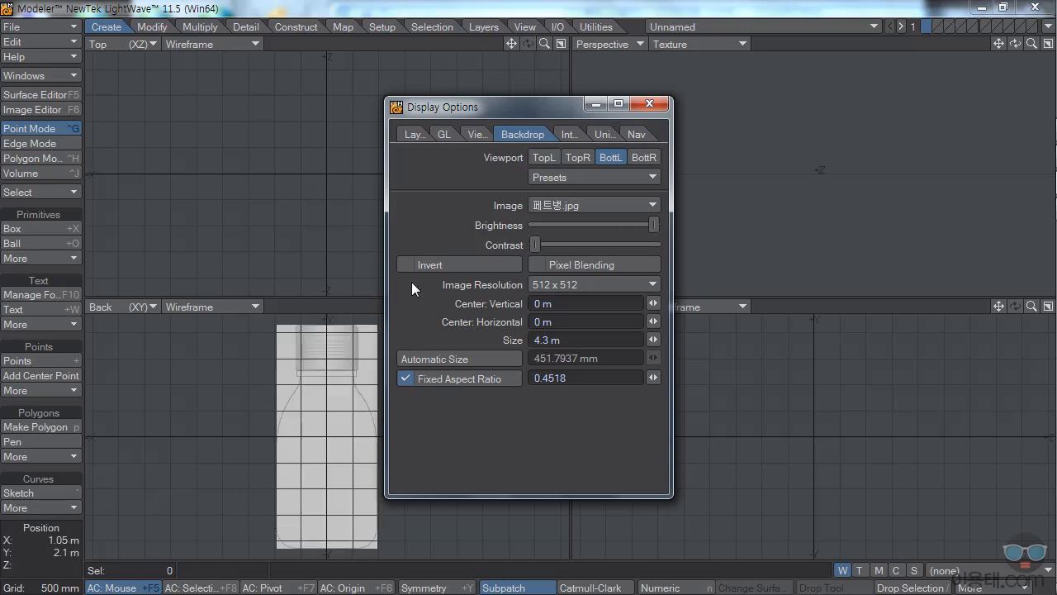
left_click(661, 104)
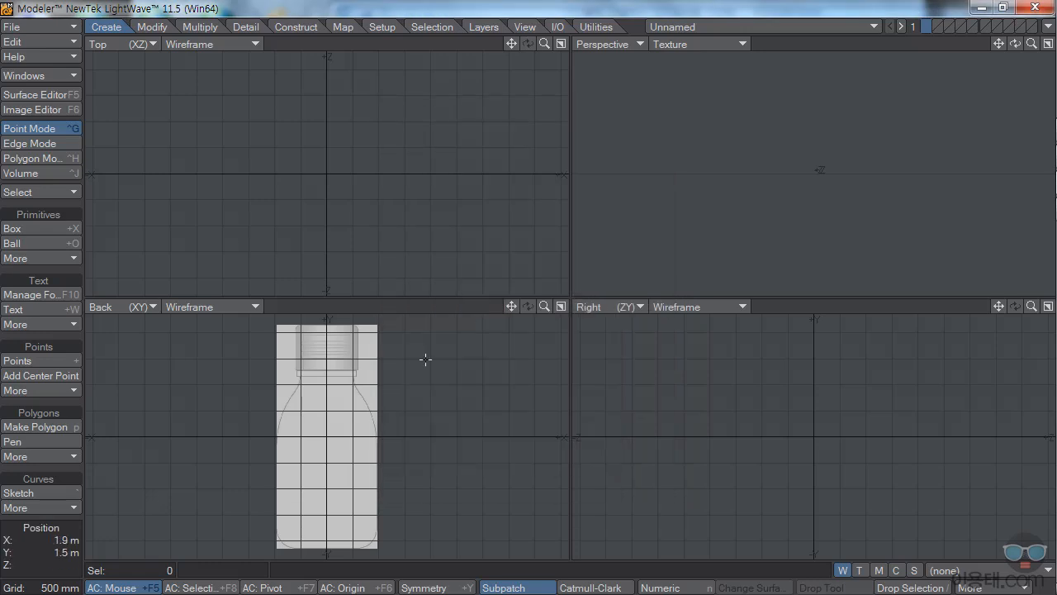
In the enlarged Back view, start a Spline Draw curve at the bottle's bottom centre and trace the base into its rounded +X corner.
left_click(69, 507)
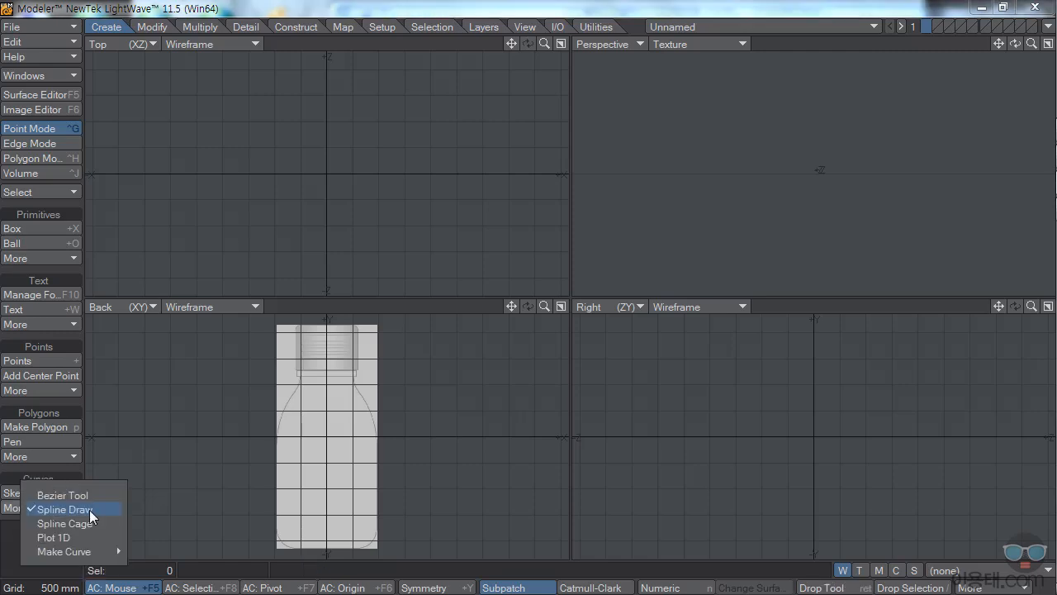
left_click(74, 524)
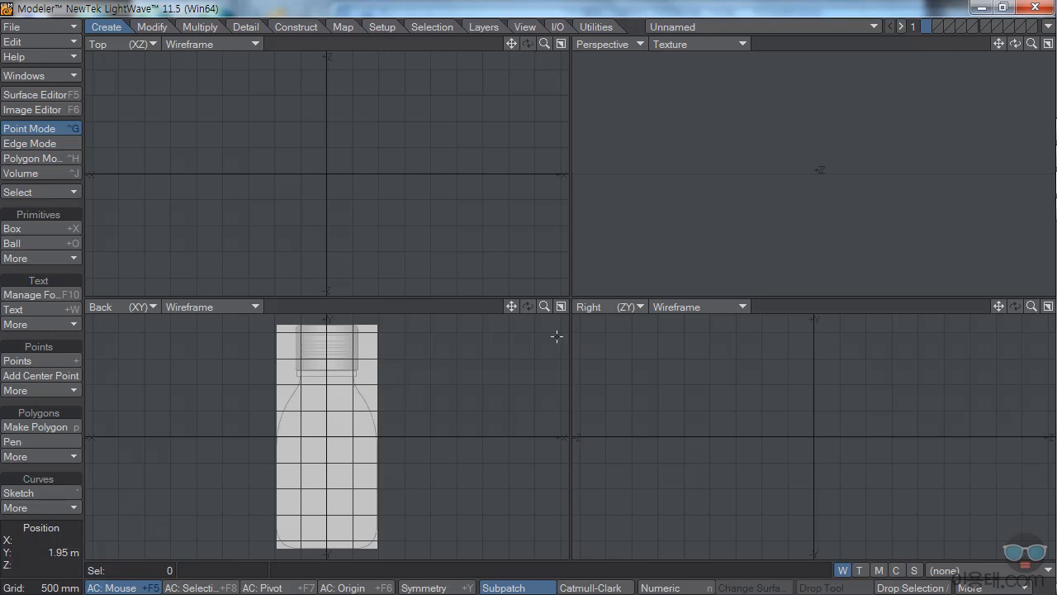
left_click(561, 306)
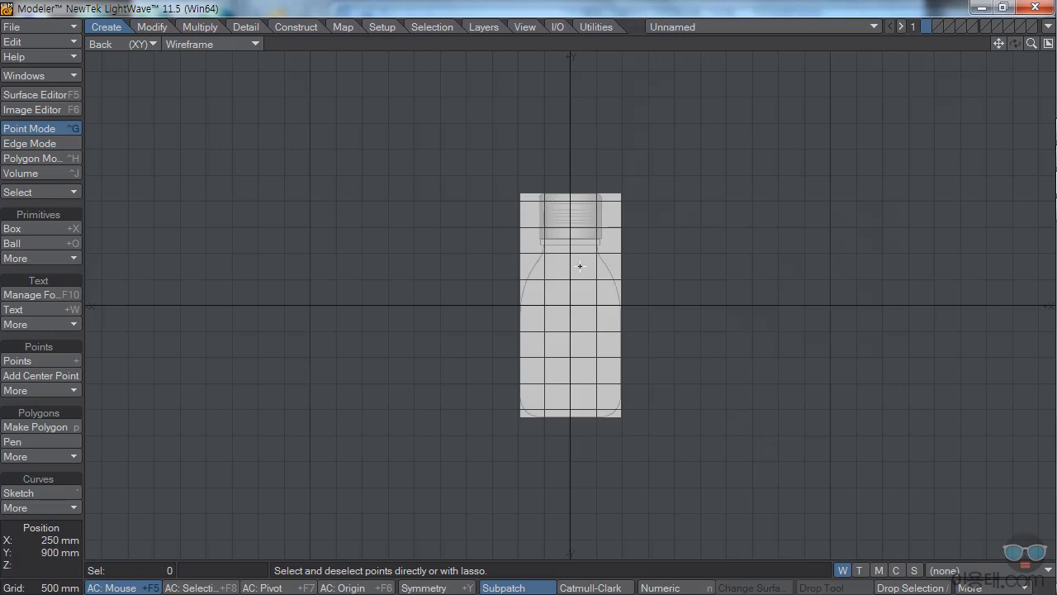
mouse_move(1031, 42)
left_mouse_down()
mouse_move(1043, 71)
mouse_move(1030, 43)
left_mouse_up()
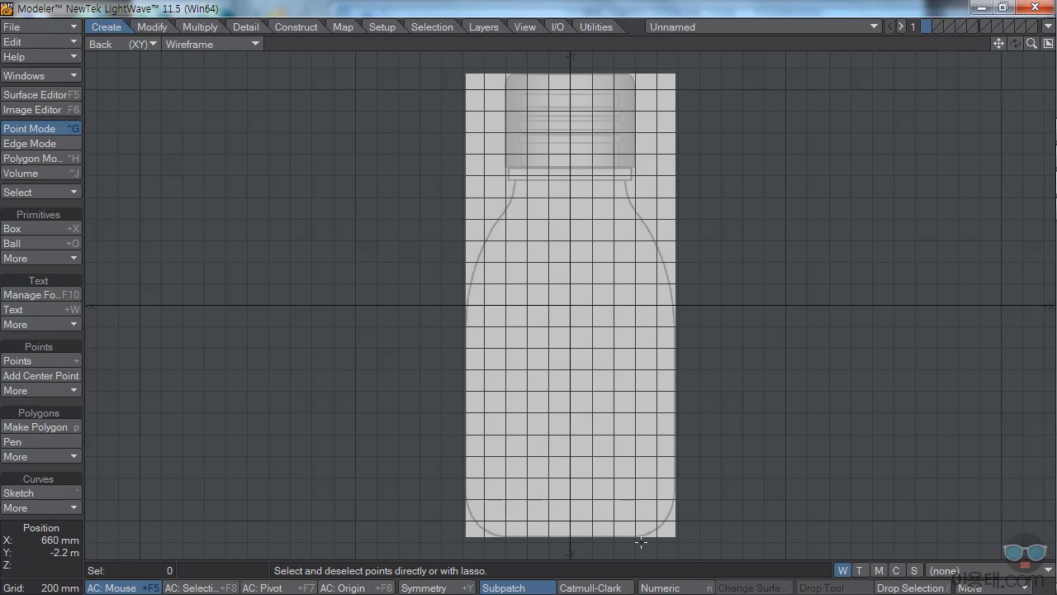
left_click(73, 507)
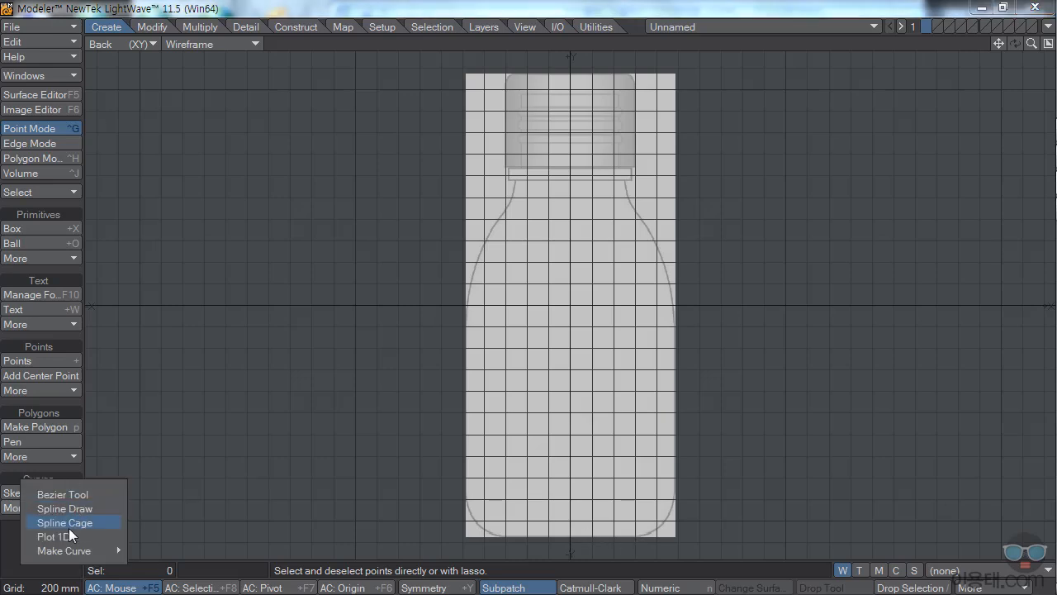
left_click(72, 509)
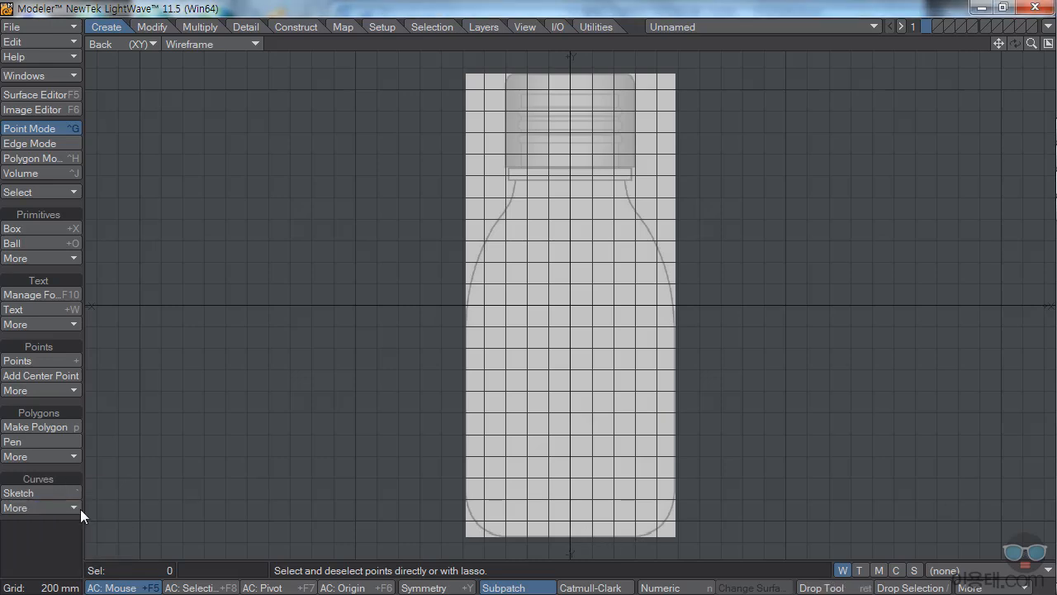
left_click(571, 535)
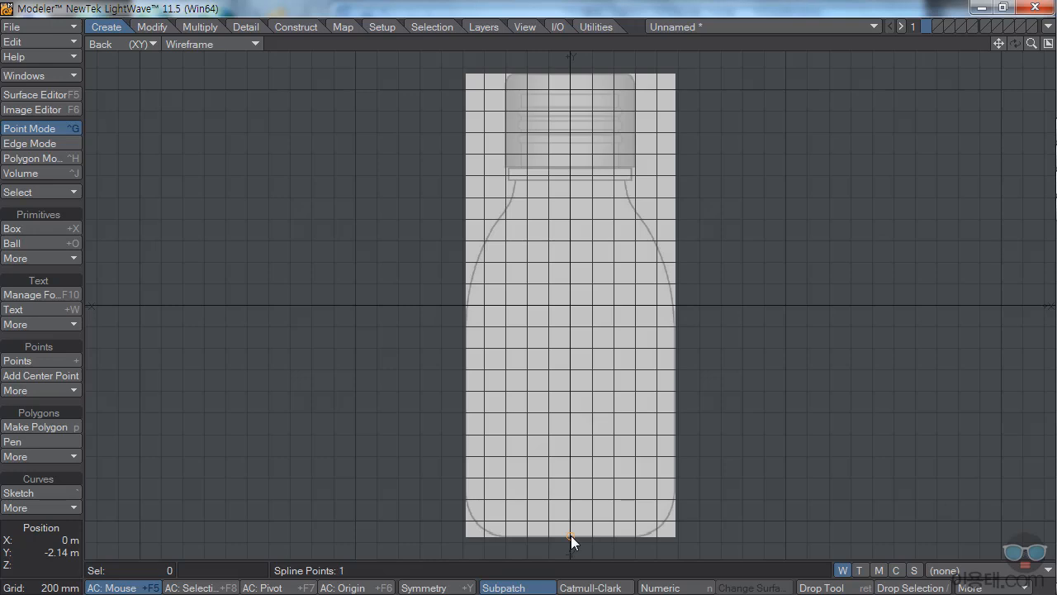
left_click(630, 536)
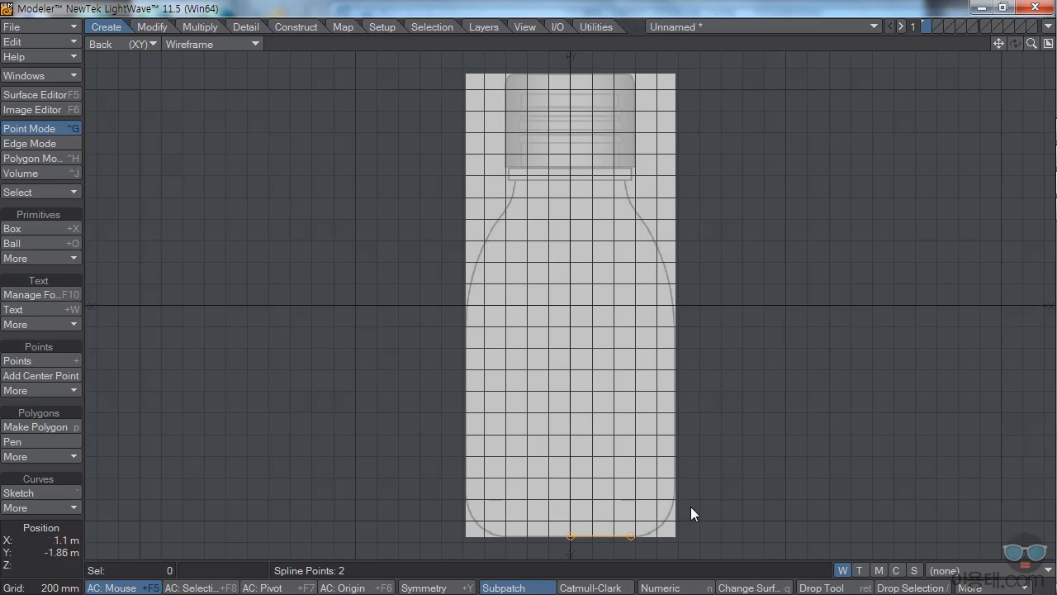
left_click_drag(698, 506, 642, 535)
left_click(667, 525)
Continue the spline up the bottle's straight side, around the shoulder and along the neck to the underside of the collar.
left_click_drag(700, 505, 674, 319)
left_click(673, 317)
left_click(642, 216)
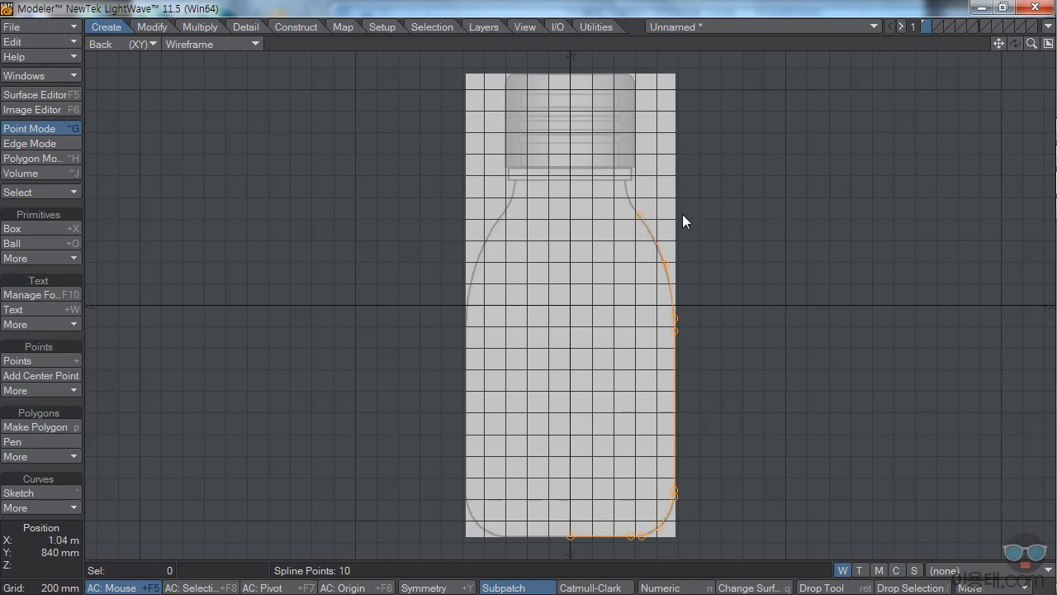
left_click(635, 208)
left_click(650, 190)
left_click(624, 180)
left_click_drag(1033, 44, 929, 407)
left_click_drag(1032, 44, 1050, 44)
left_click(717, 263)
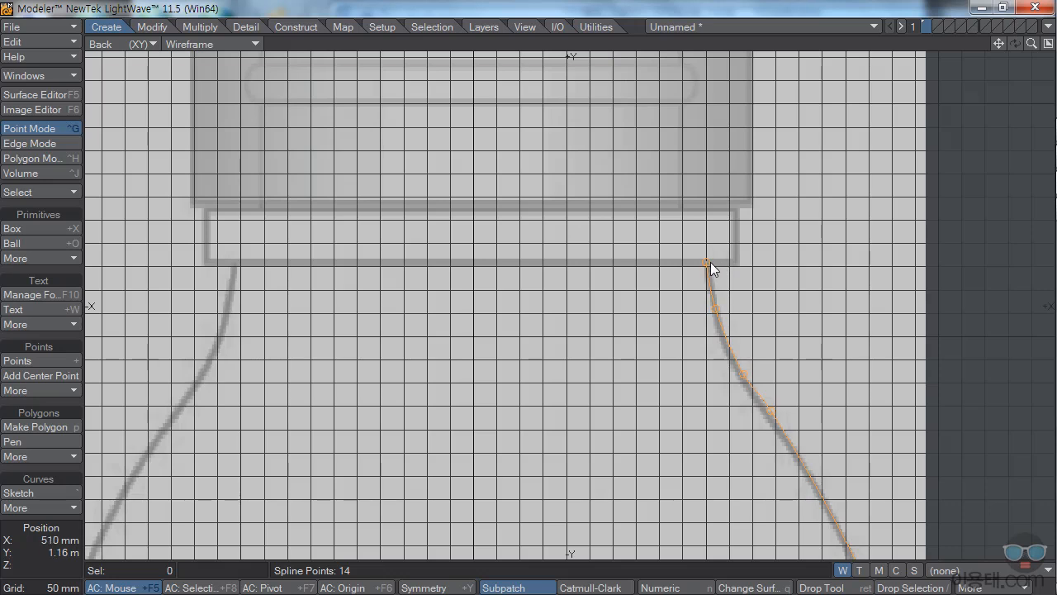
Add spline points around the collar ring below the cap and up the cap's straight side.
left_click(737, 262)
left_click(737, 260)
left_click_drag(737, 262, 736, 205)
left_click(738, 206)
left_click_drag(997, 43, 1028, 331)
left_click(781, 145)
left_click_drag(781, 144, 782, 144)
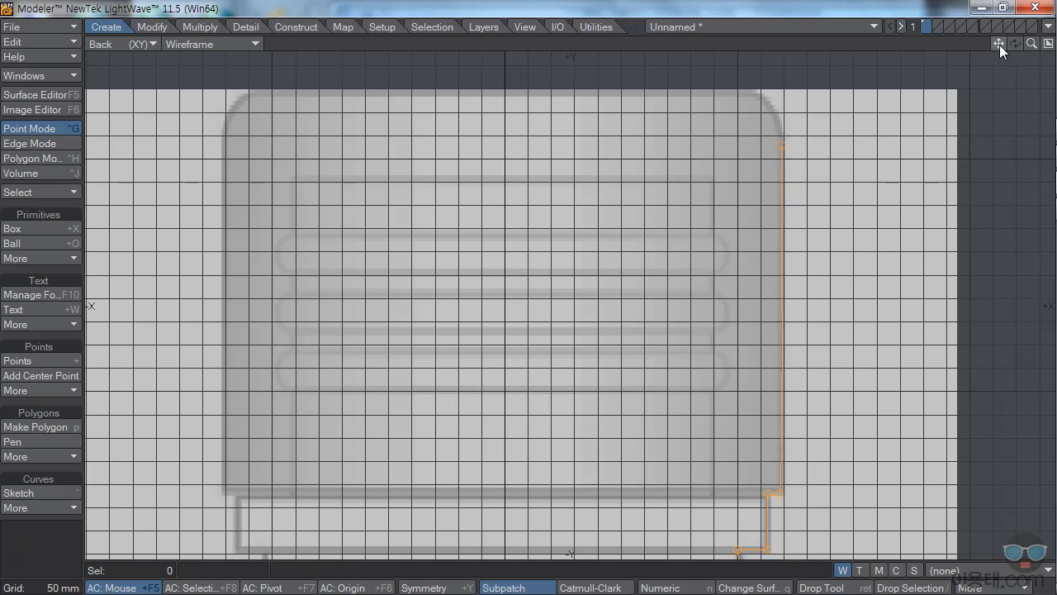
Trace the cap's rounded upper corner and extend the spline along the cap top to near the centre axis.
left_click(791, 119)
left_click_drag(791, 119, 770, 104)
left_click(753, 96)
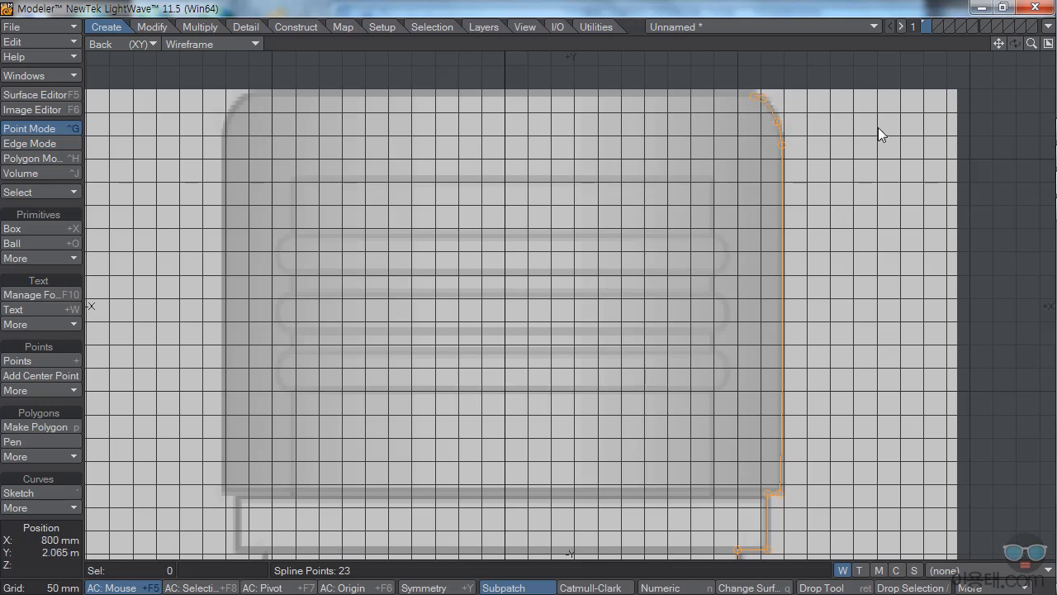
left_click(650, 93)
left_click_drag(649, 94, 522, 95)
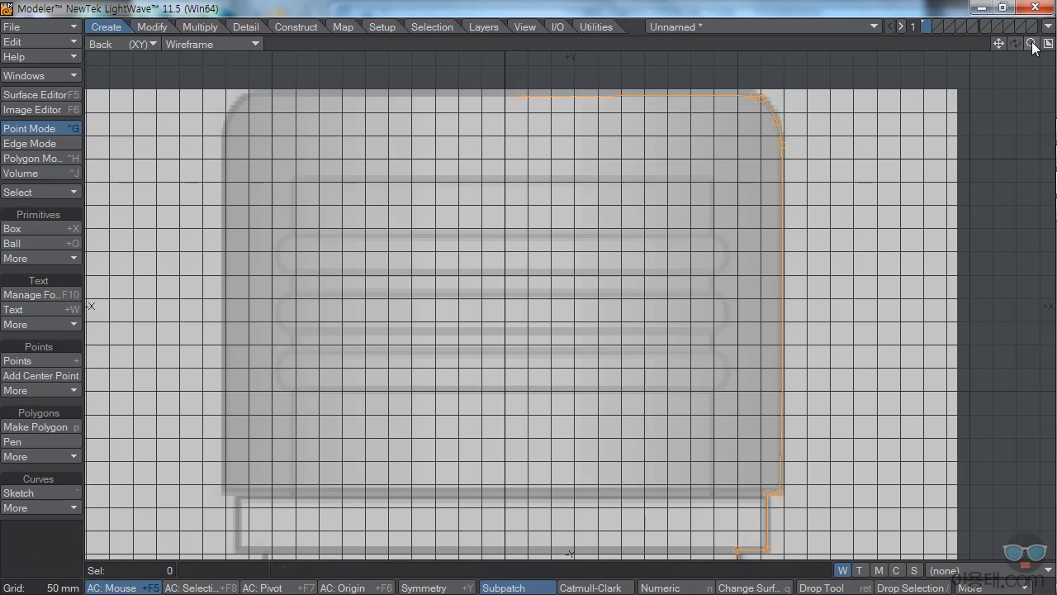
Finish the spline, select its top and bottom end points, and set their X value to 0 m.
left_click_drag(1030, 48, 964, 2)
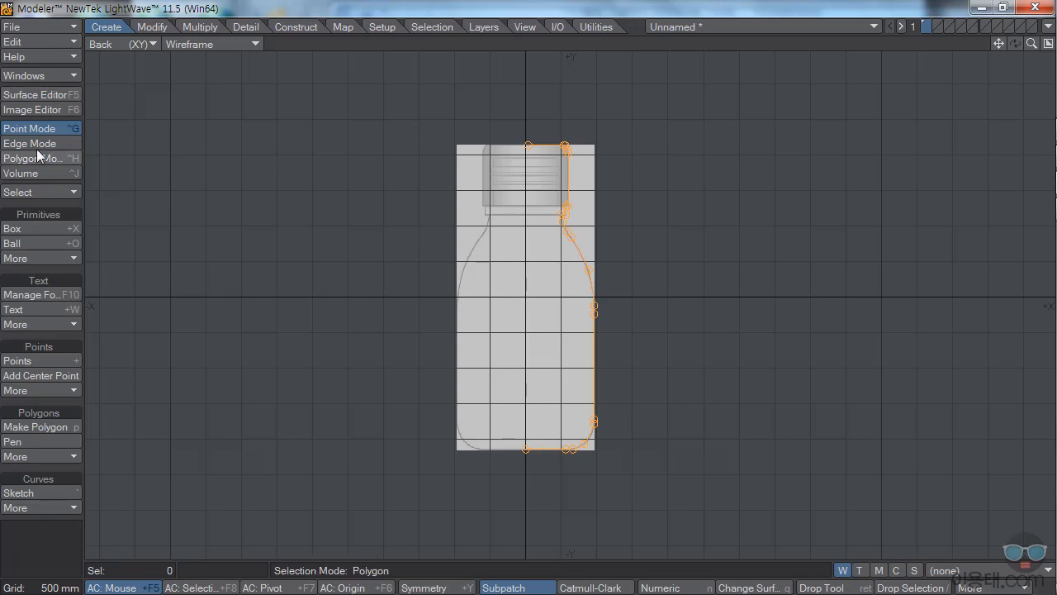
left_click(41, 125)
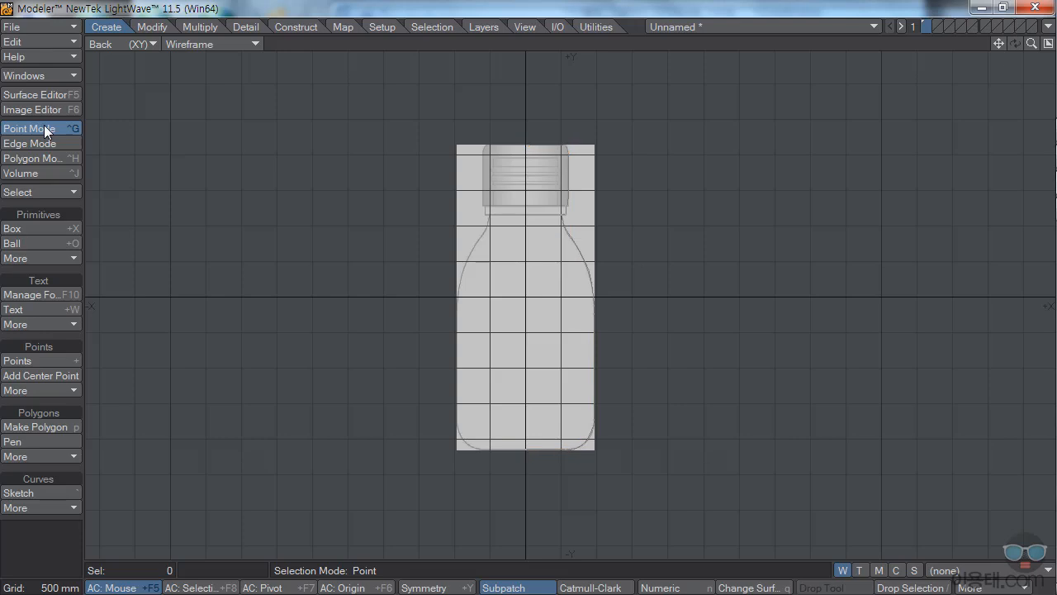
left_click(528, 146)
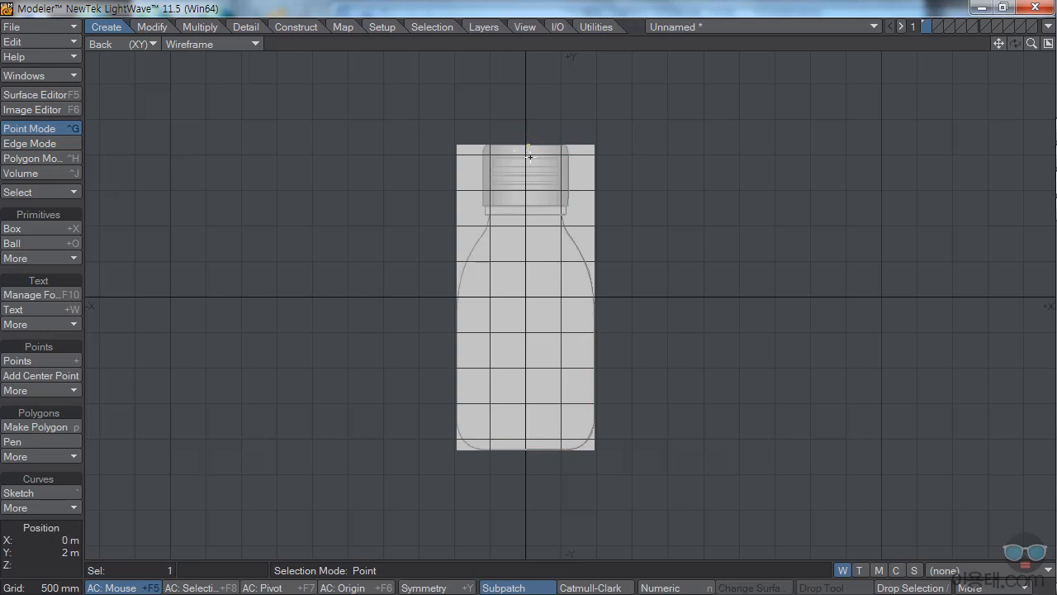
left_click(526, 450)
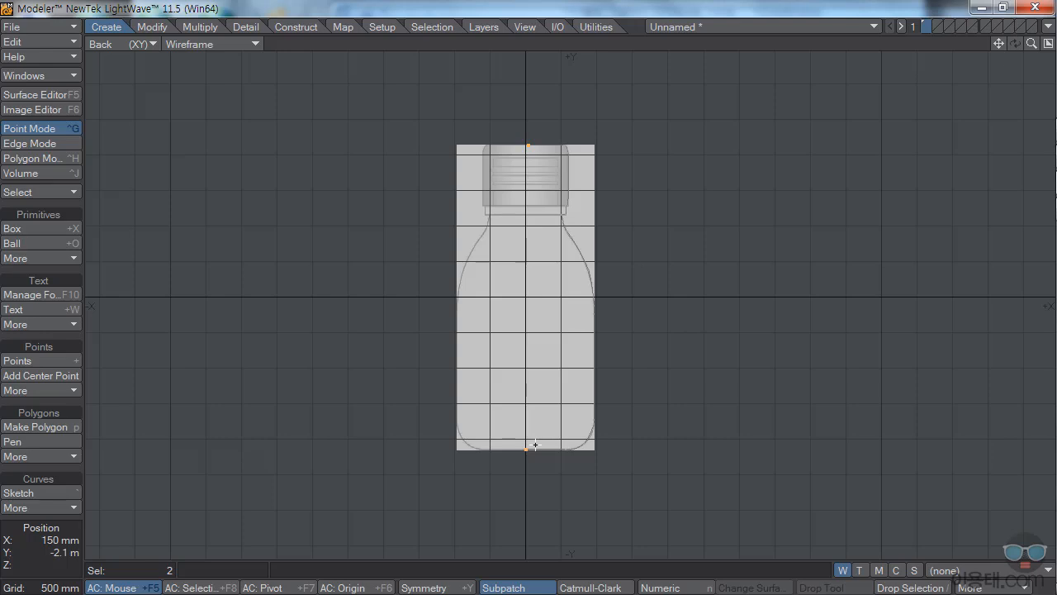
key("ctrl+v")
left_click_drag(521, 378, 494, 299)
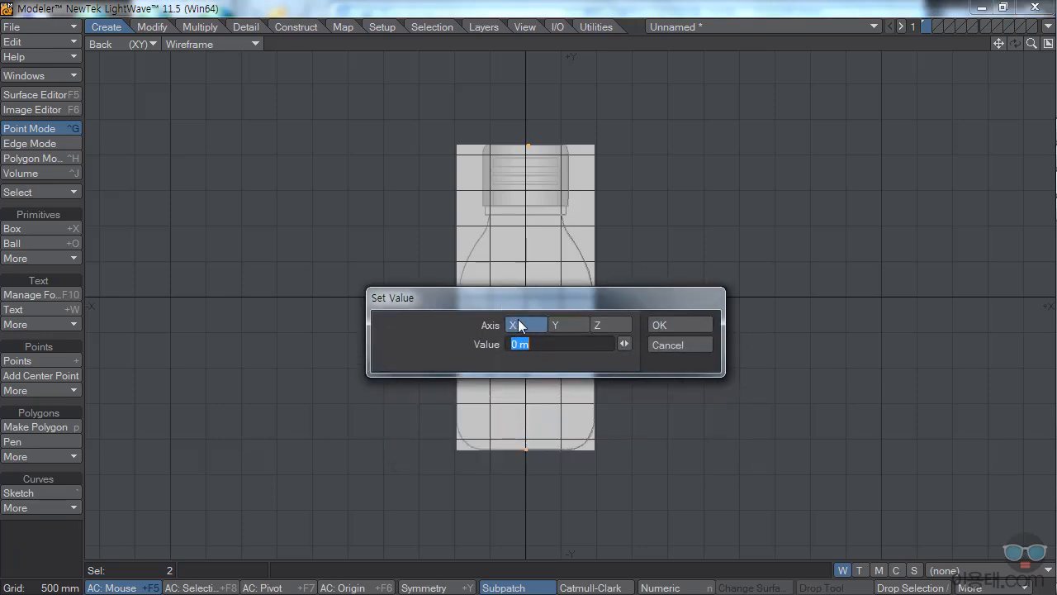
left_click(664, 327)
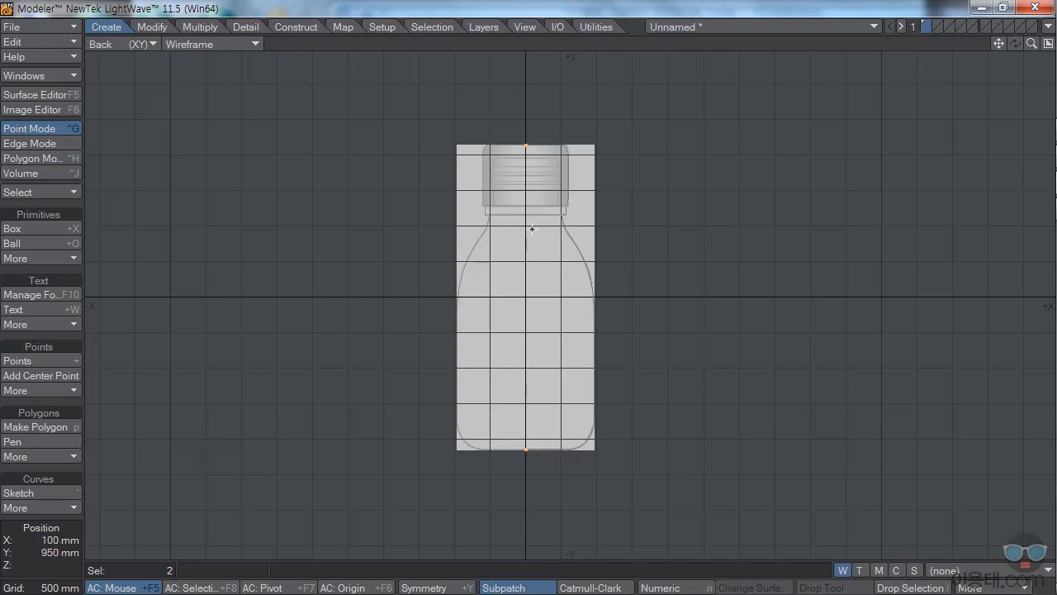
Restore the four-viewport layout with the whole profile fitted in view, and deselect the end points.
left_click(1046, 43)
left_click(1046, 43)
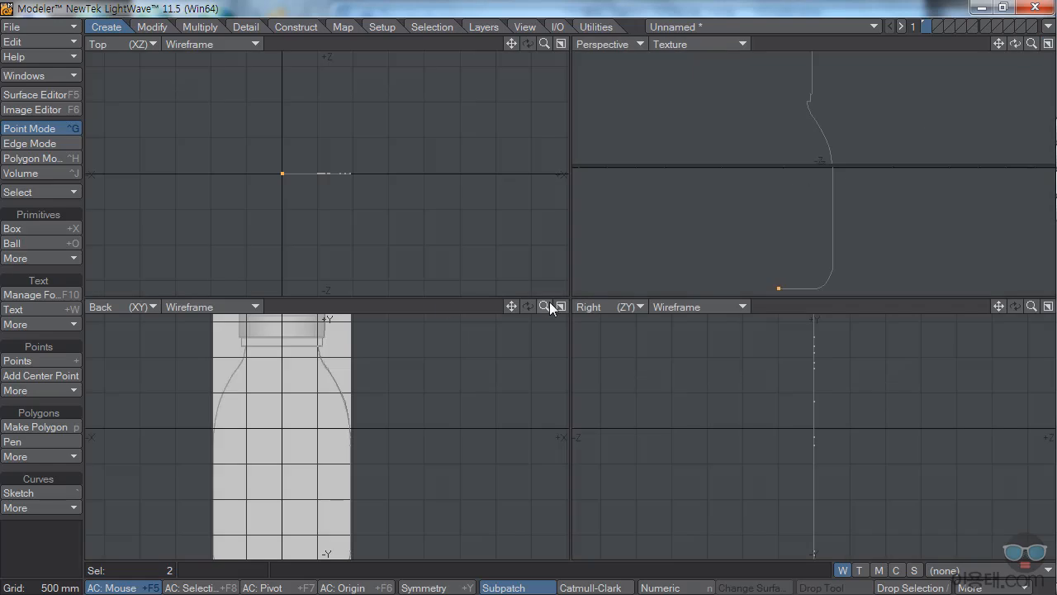
key("a")
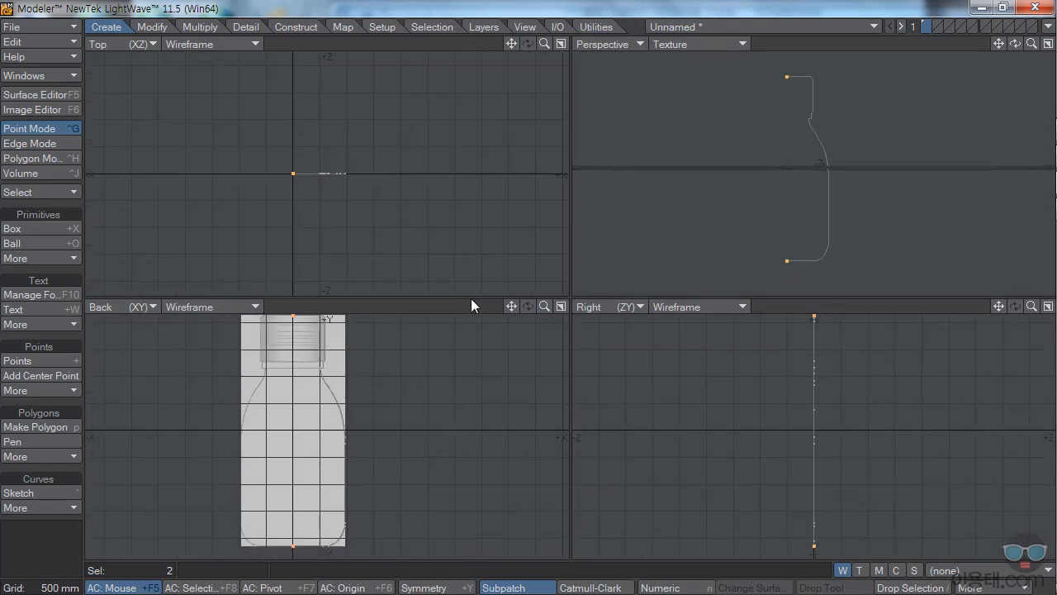
key("slash")
left_click_drag(545, 304, 534, 305)
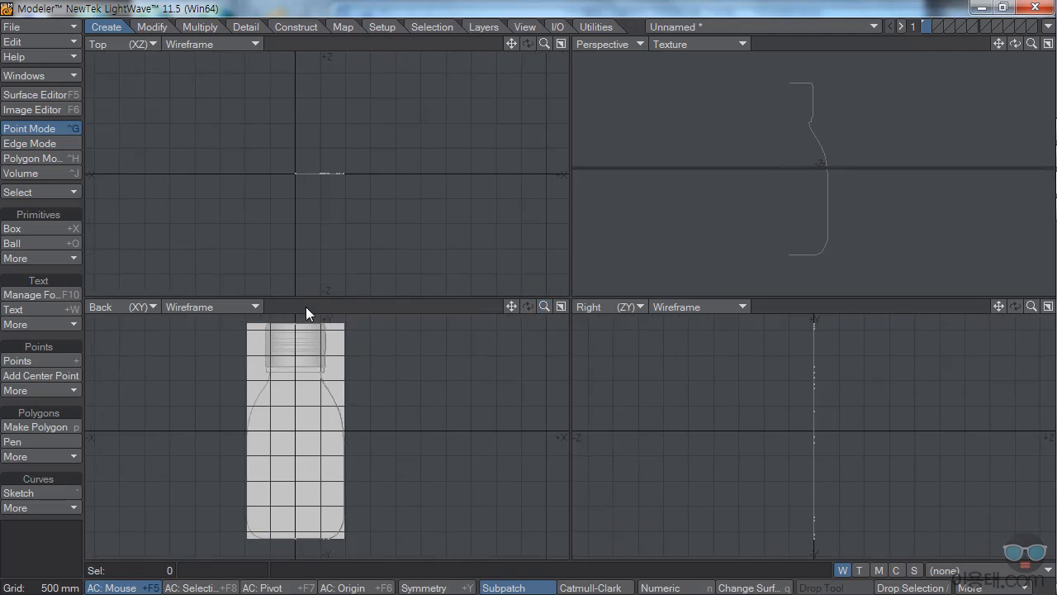
Lathe the half-profile spline around the vertical Y axis through X 0 m to form the full bottle.
left_click(203, 27)
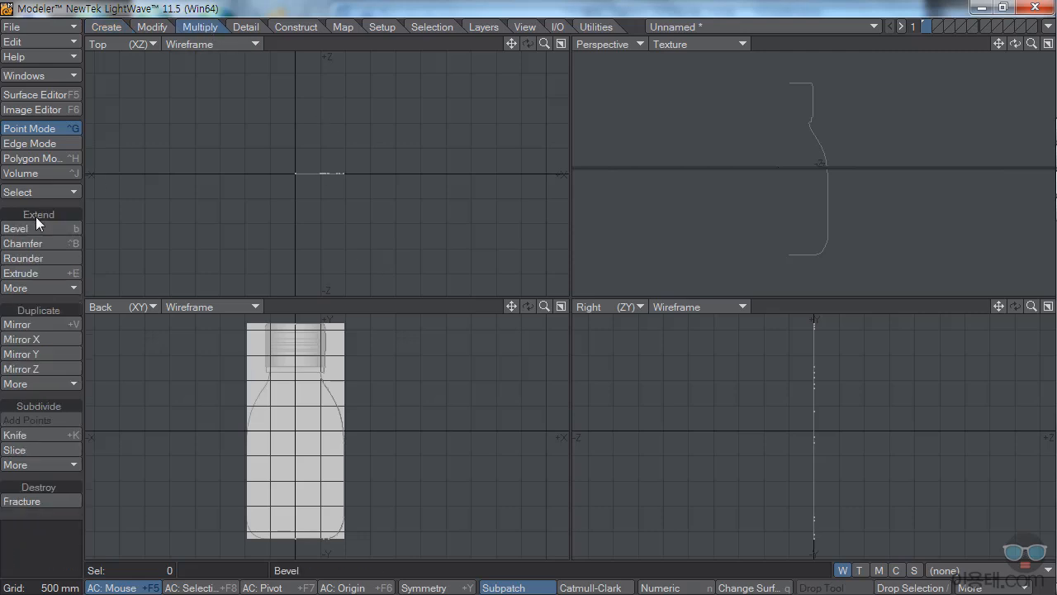
left_click(33, 287)
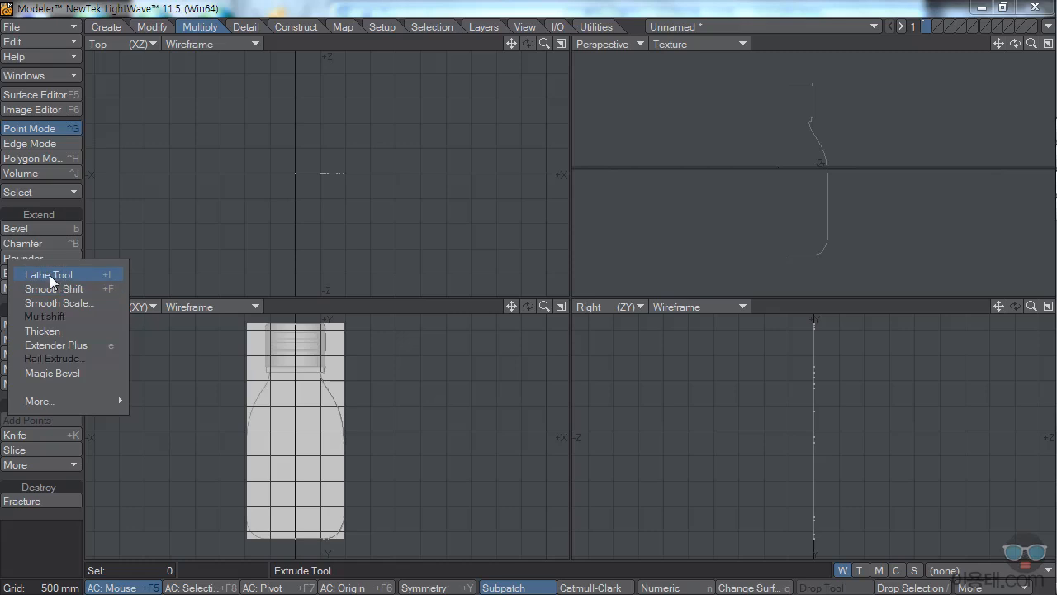
left_click(52, 276)
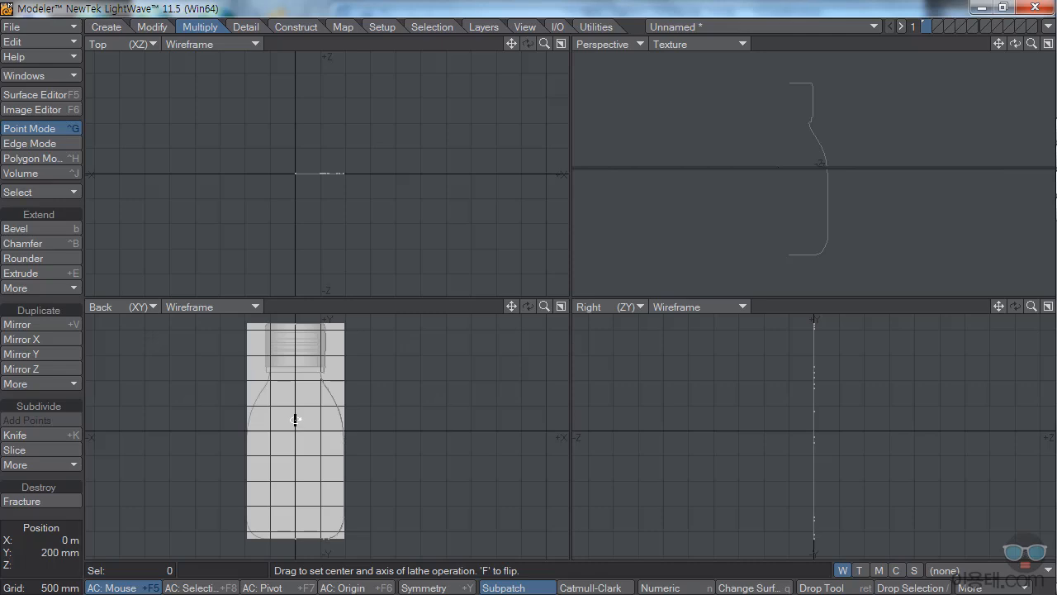
left_click_drag(295, 419, 295, 400)
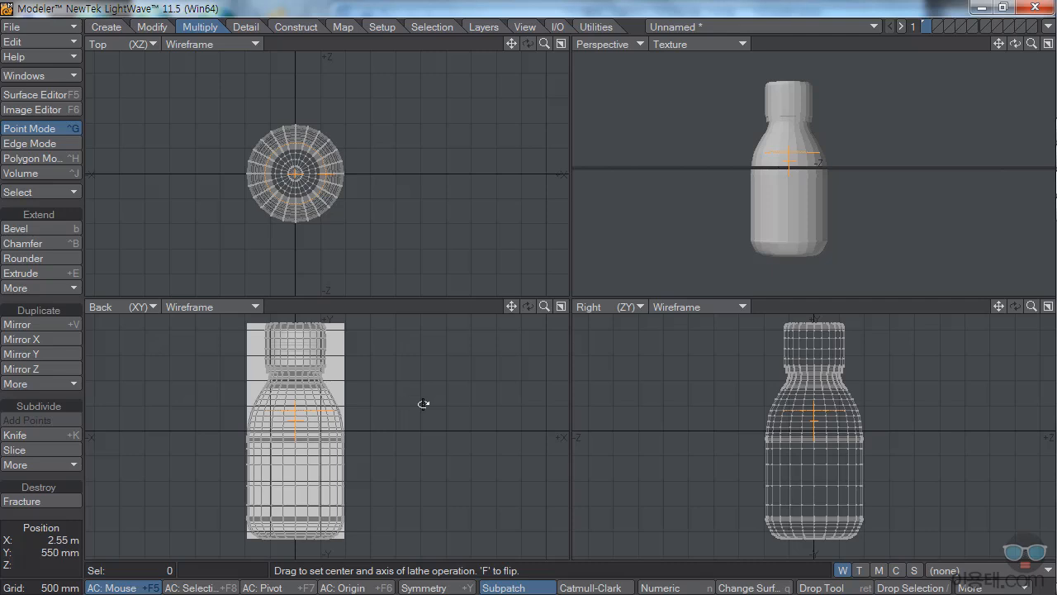
Try the lathe around the X and Z axes in its numeric settings, and return the axis to Y.
left_click(652, 586)
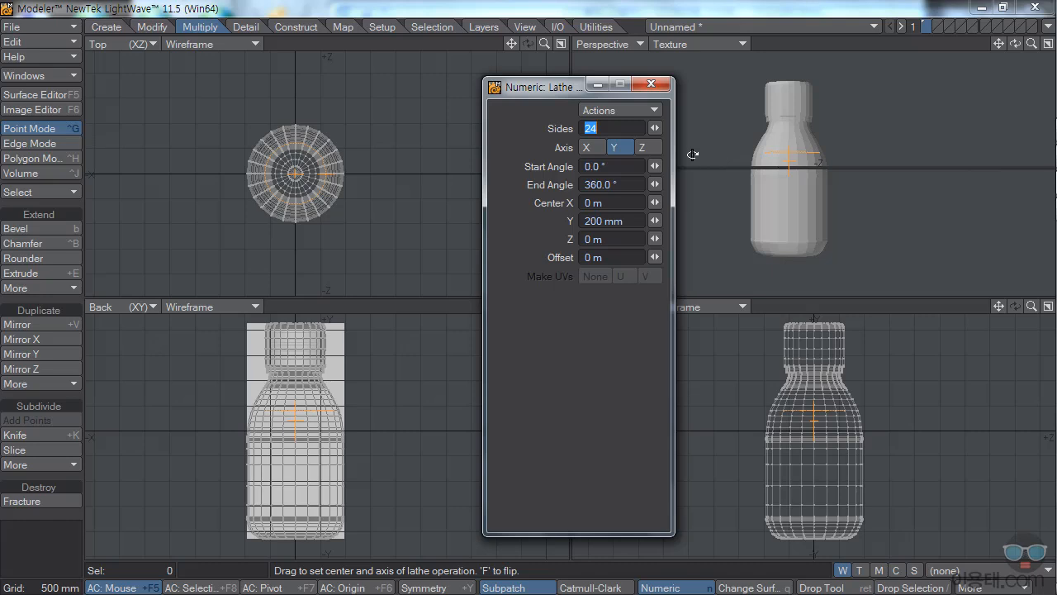
left_click(591, 147)
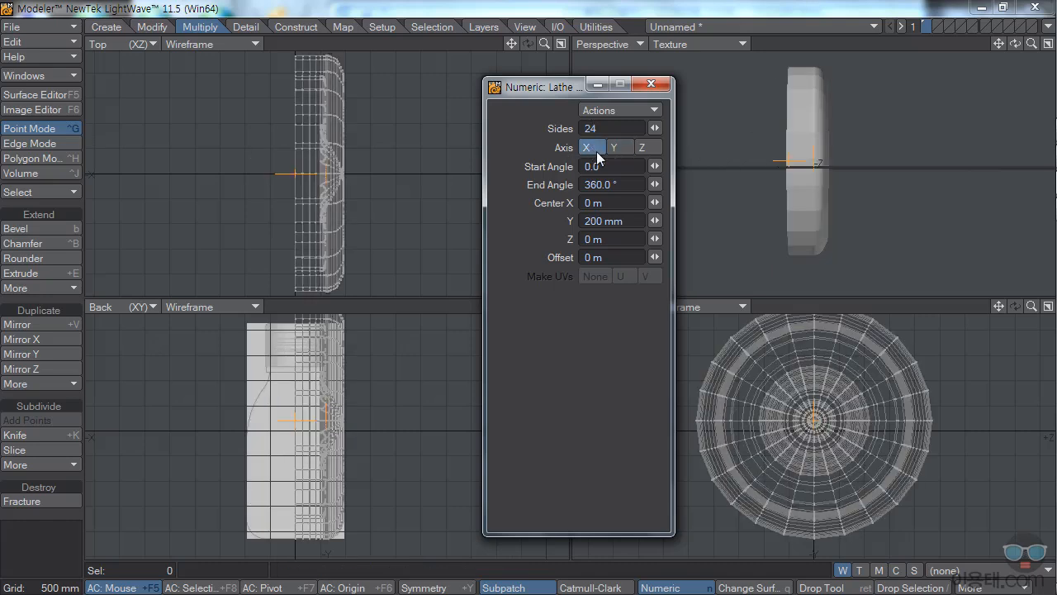
left_click(615, 147)
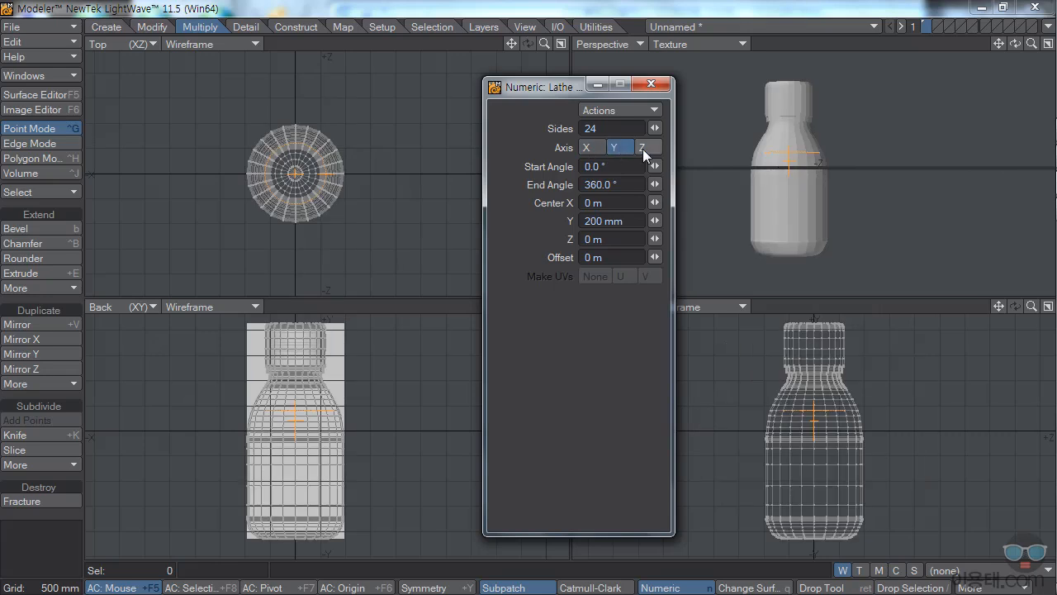
left_click(642, 148)
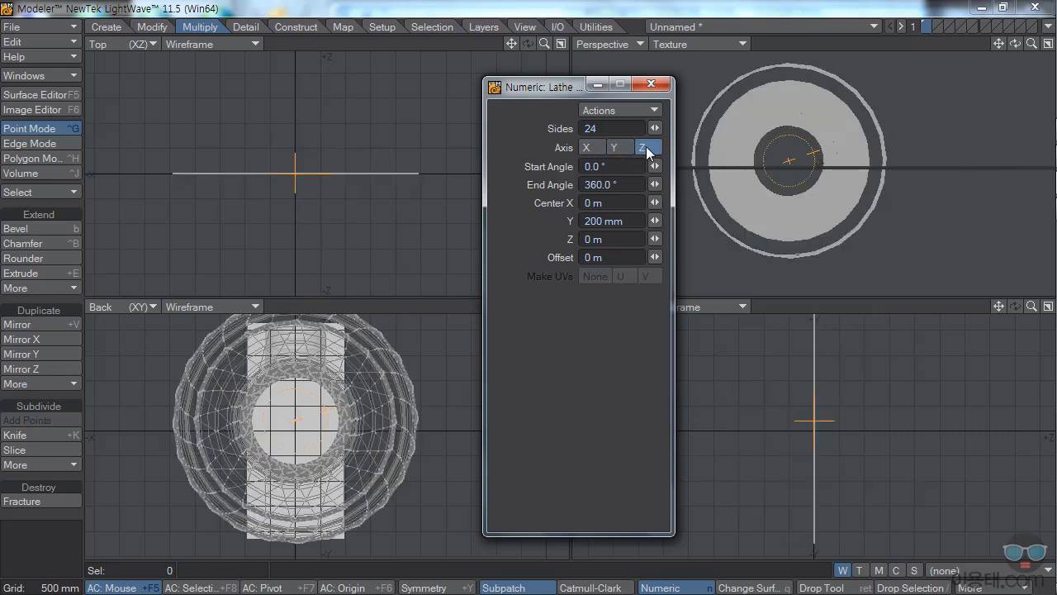
left_click(619, 148)
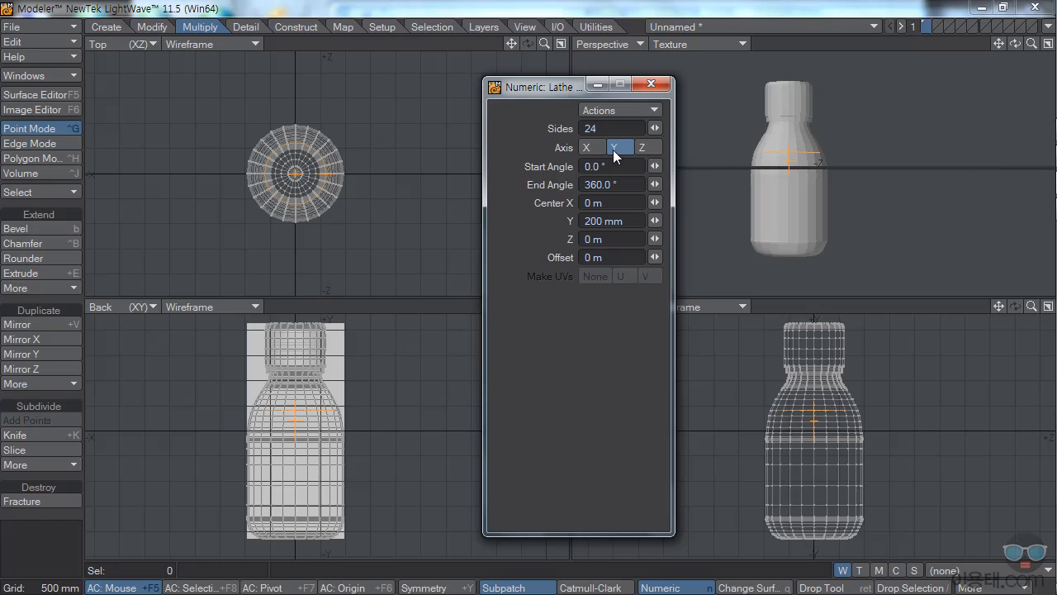
left_click(652, 85)
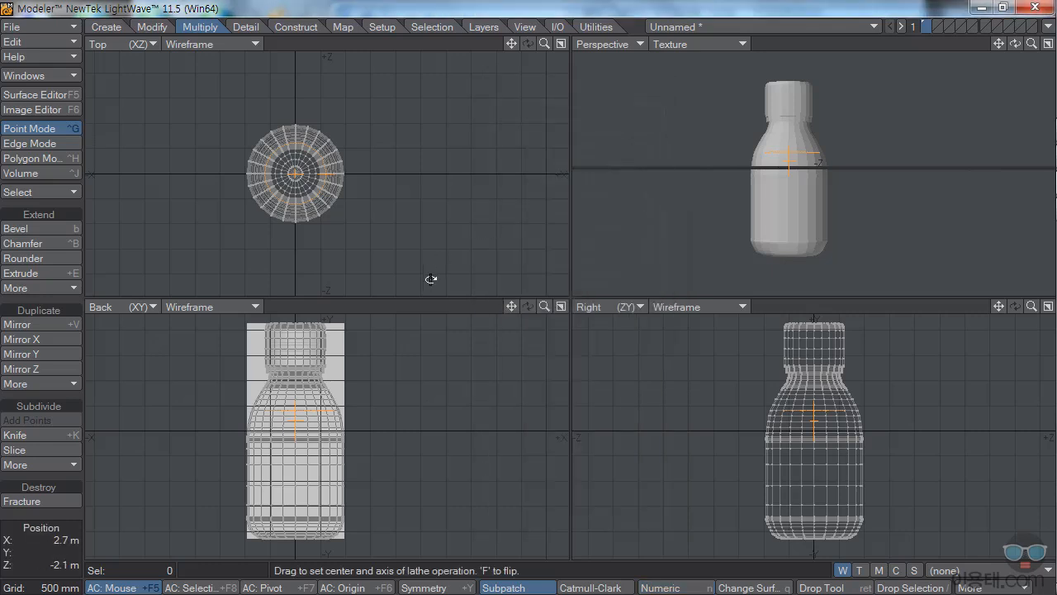
Tilt the perspective view to see the bottle from above, and set the Back viewport's backdrop image to none.
left_click_drag(1015, 44, 1043, 92)
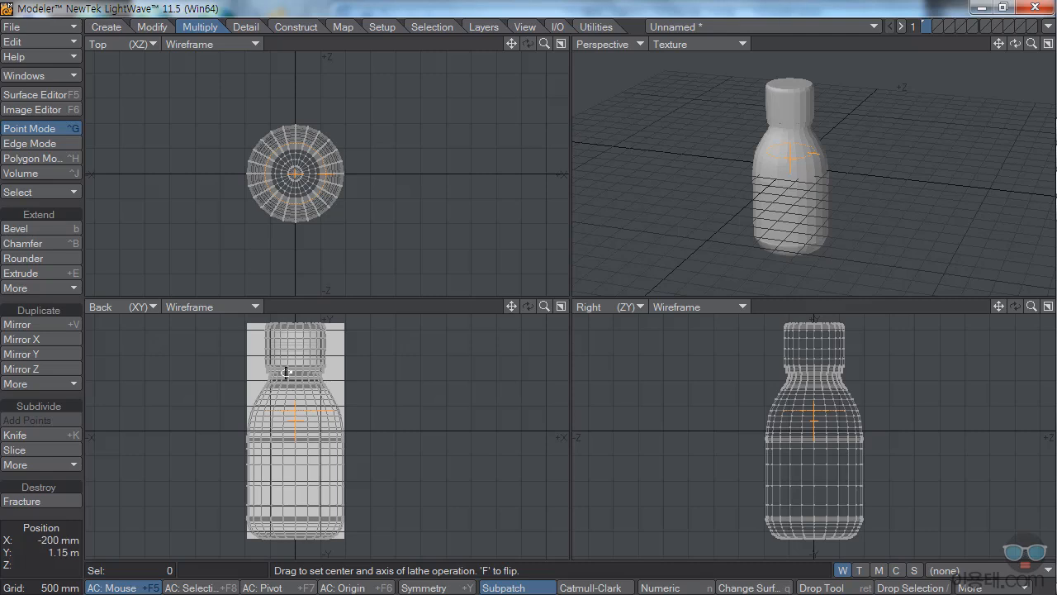
key("d")
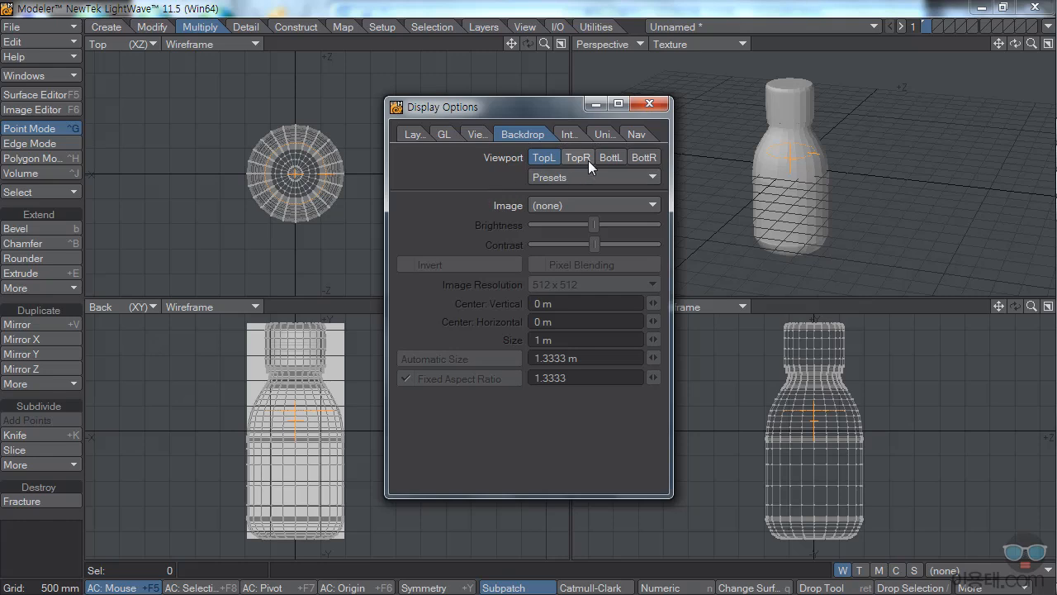
left_click(610, 158)
left_click(553, 206)
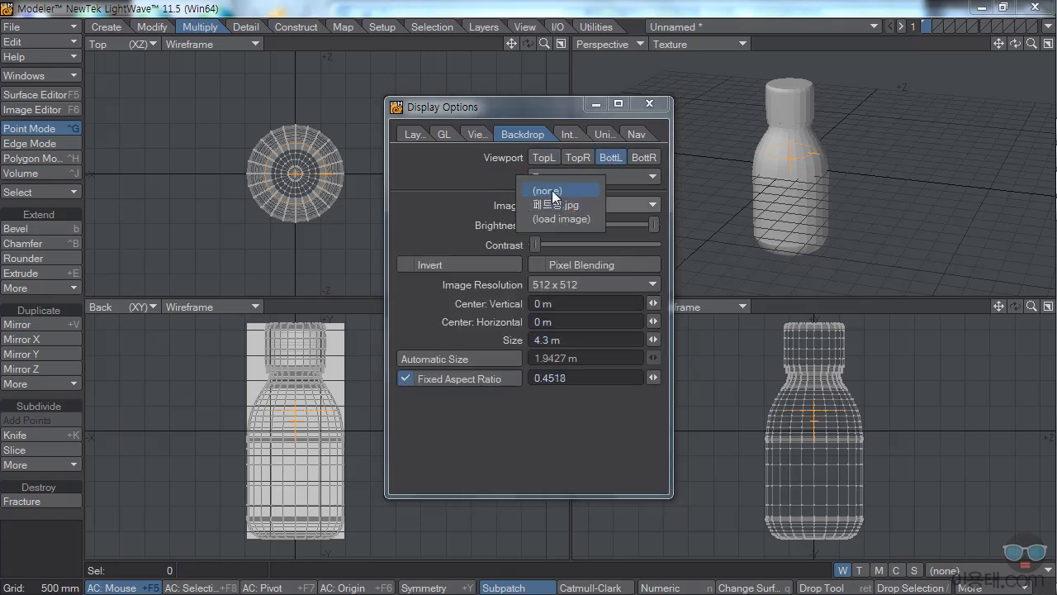
left_click(548, 191)
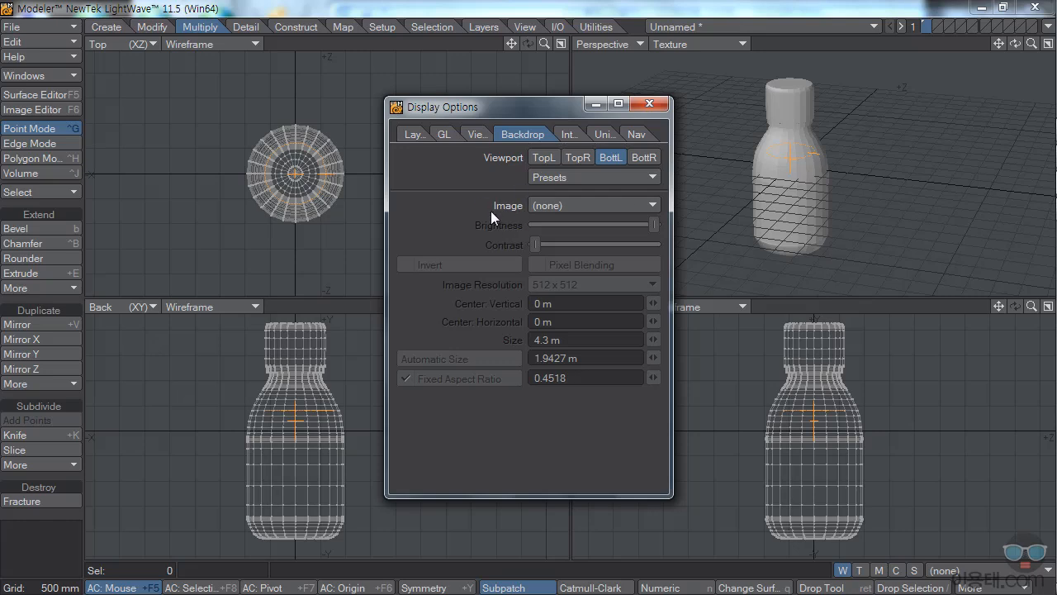
left_click(544, 205)
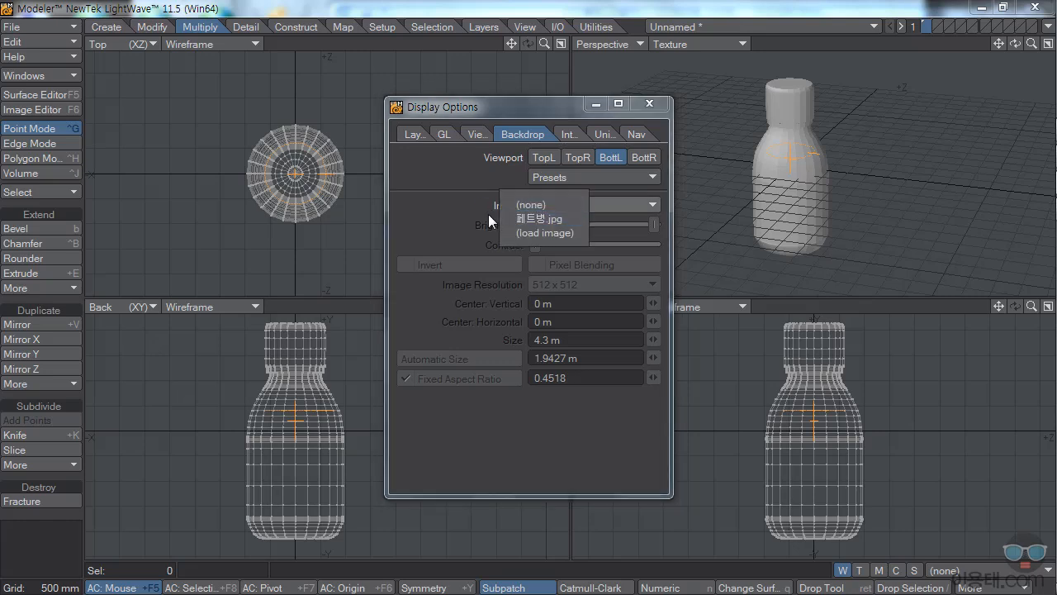
left_click(656, 108)
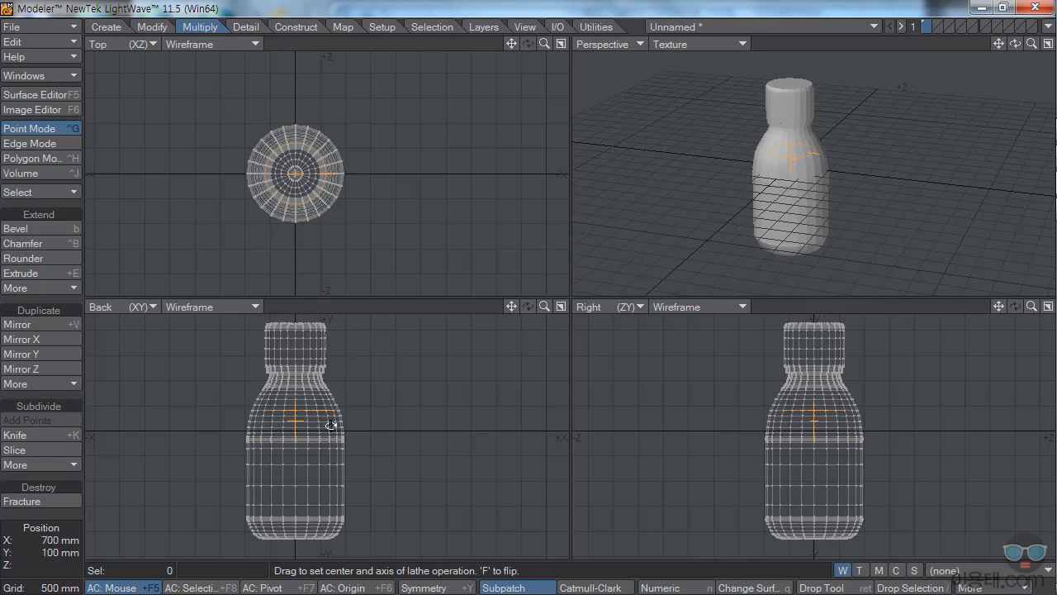
Finish the lathe, select all of the cap's polygons in polygon mode, and expand the selection once down to the cap's lower edge.
left_click(34, 160)
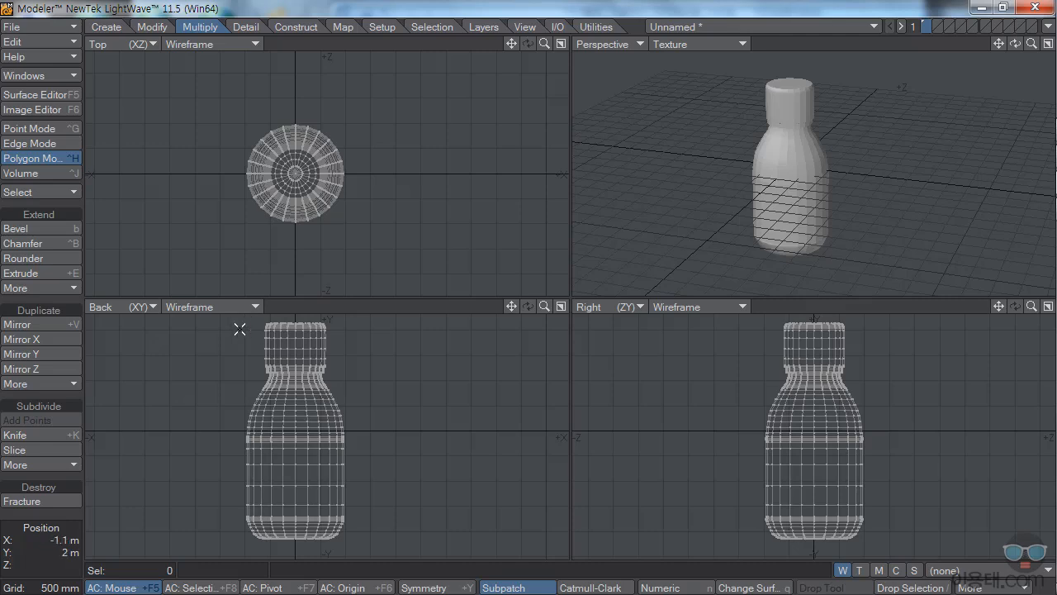
mouse_move(261, 323)
left_mouse_down()
mouse_move(306, 322)
mouse_move(269, 330)
mouse_move(309, 334)
mouse_move(267, 339)
mouse_move(322, 345)
left_mouse_up()
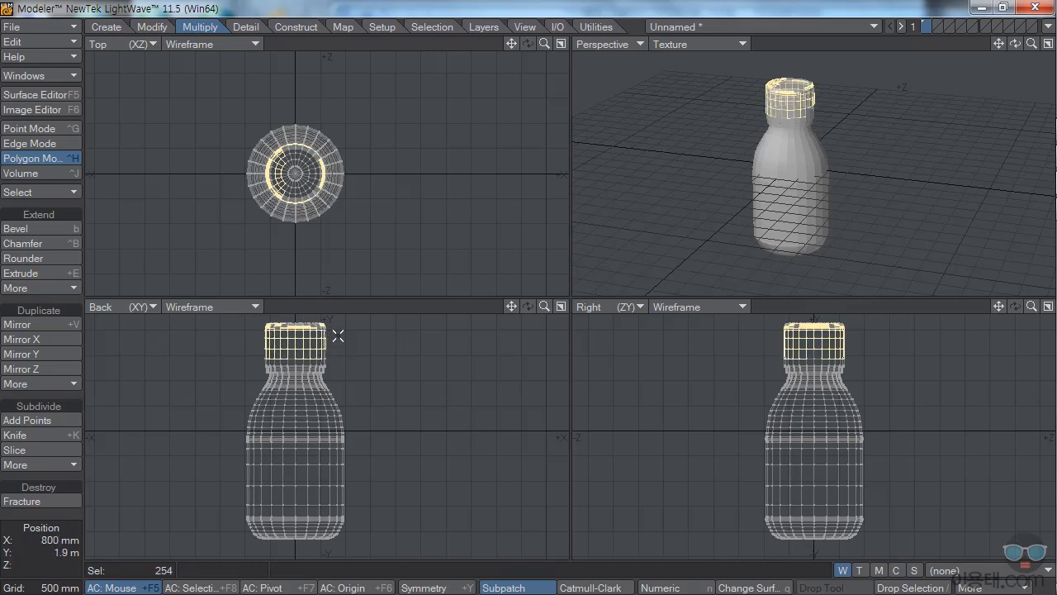
key("/")
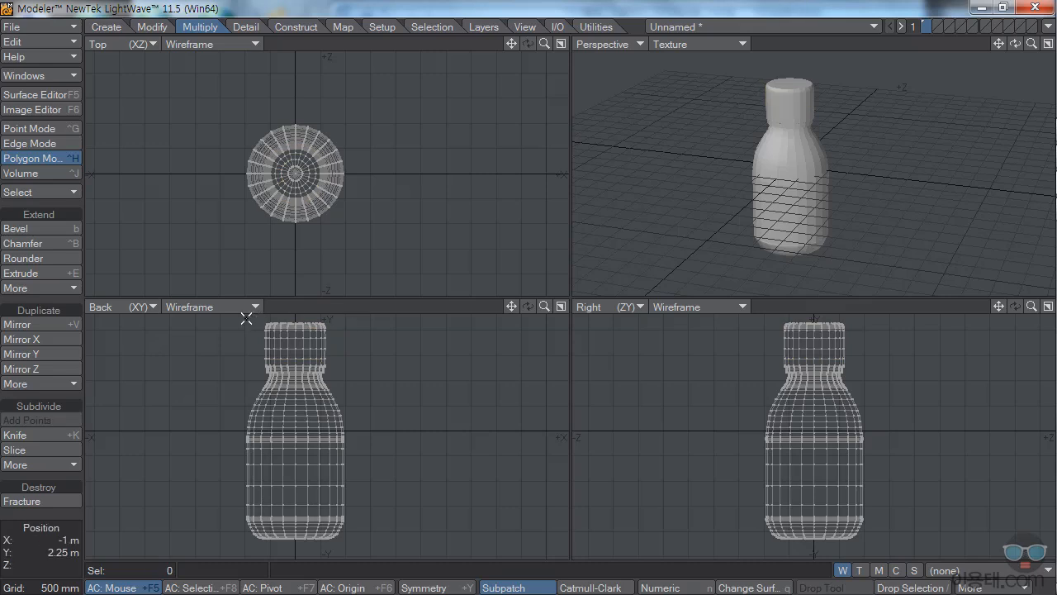
mouse_move(268, 317)
right_mouse_down()
mouse_move(322, 317)
mouse_move(341, 334)
mouse_move(340, 360)
mouse_move(271, 363)
mouse_move(243, 338)
right_mouse_up()
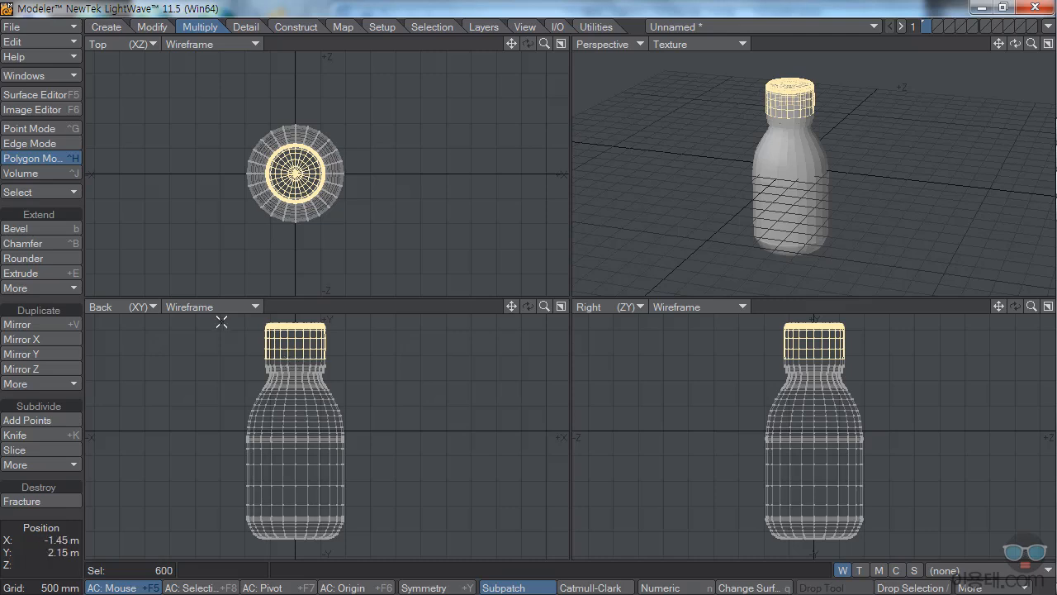
left_click(66, 192)
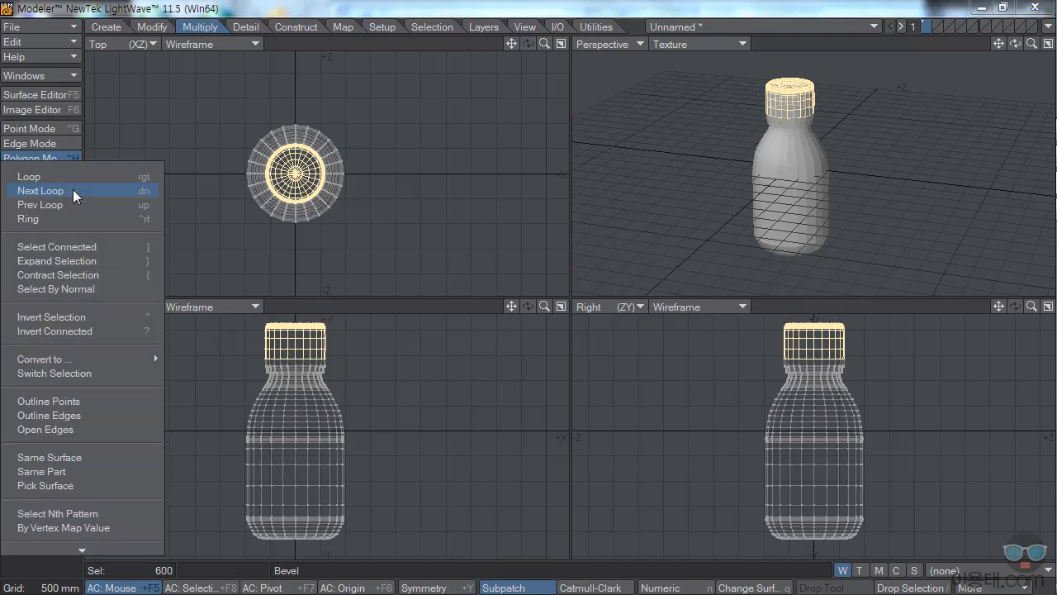
left_click(67, 261)
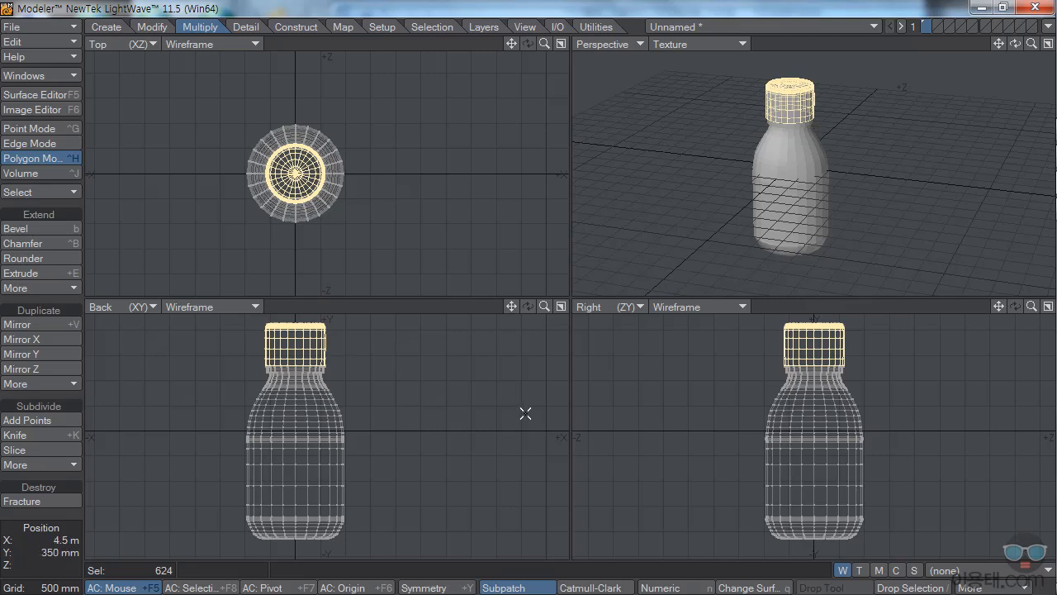
Assign the selected cap polygons a surface named 뚜껑 with white colour 255, 255, 255, and clear the selection.
left_click(741, 588)
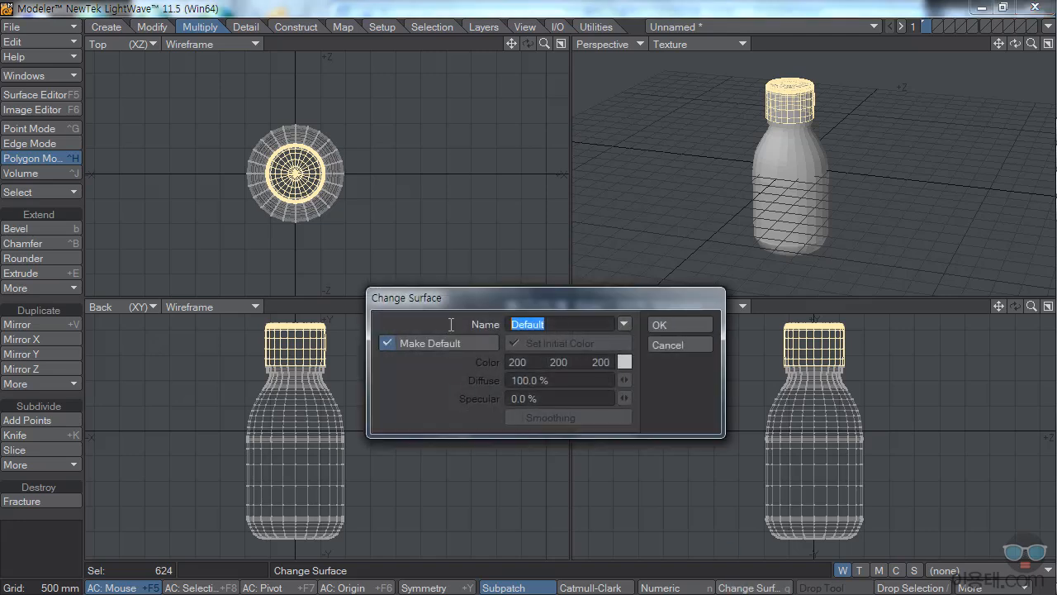
type("En")
key("BackSpace")
key("BackSpace")
key("Hangul")
type("ㄸㅜㄲㅓ")
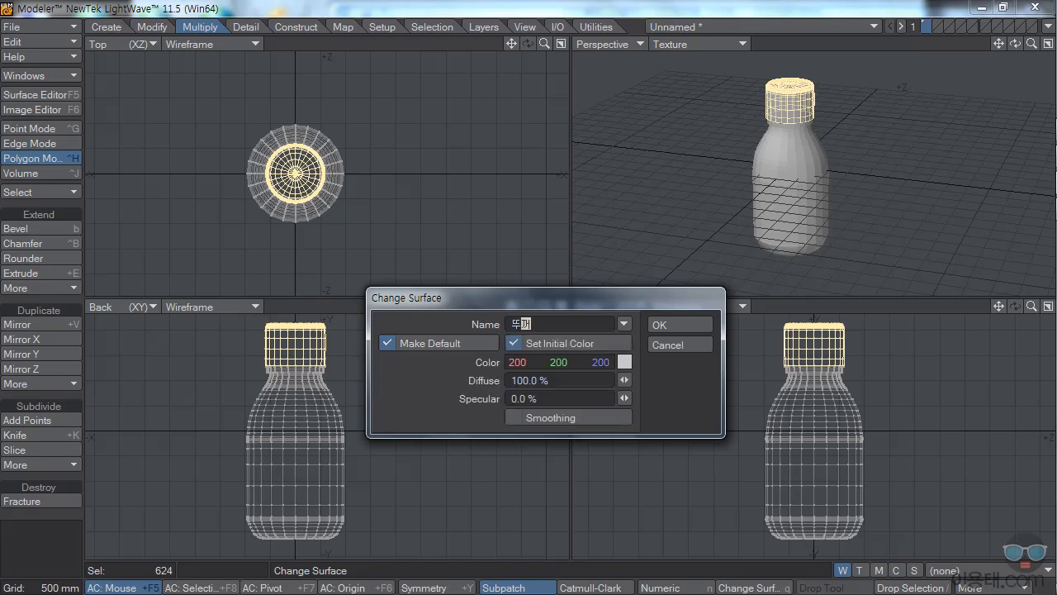
type("ㅇ")
left_click(621, 362)
left_click(569, 440)
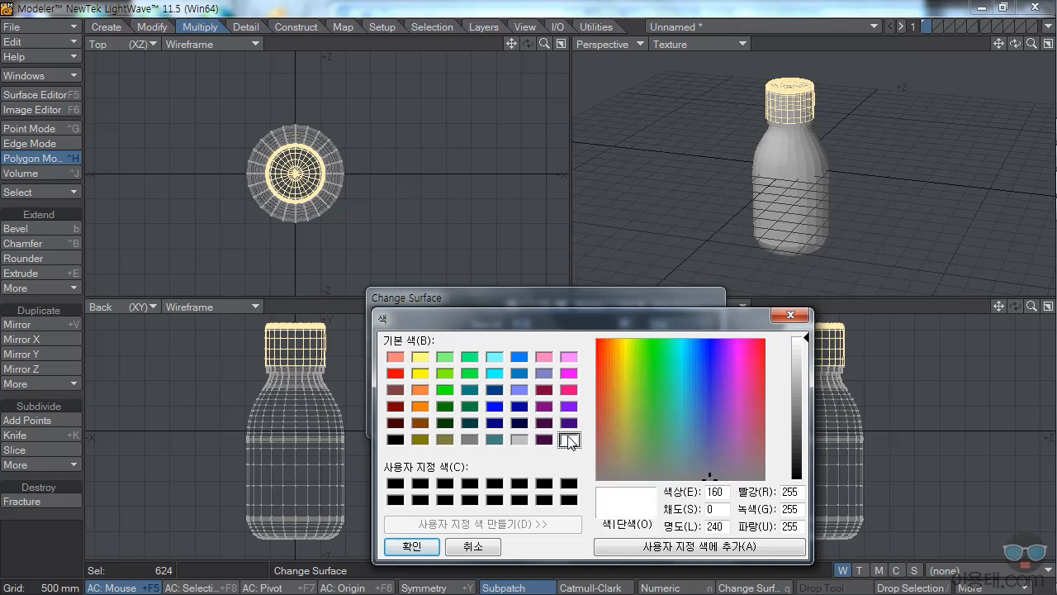
left_click(410, 546)
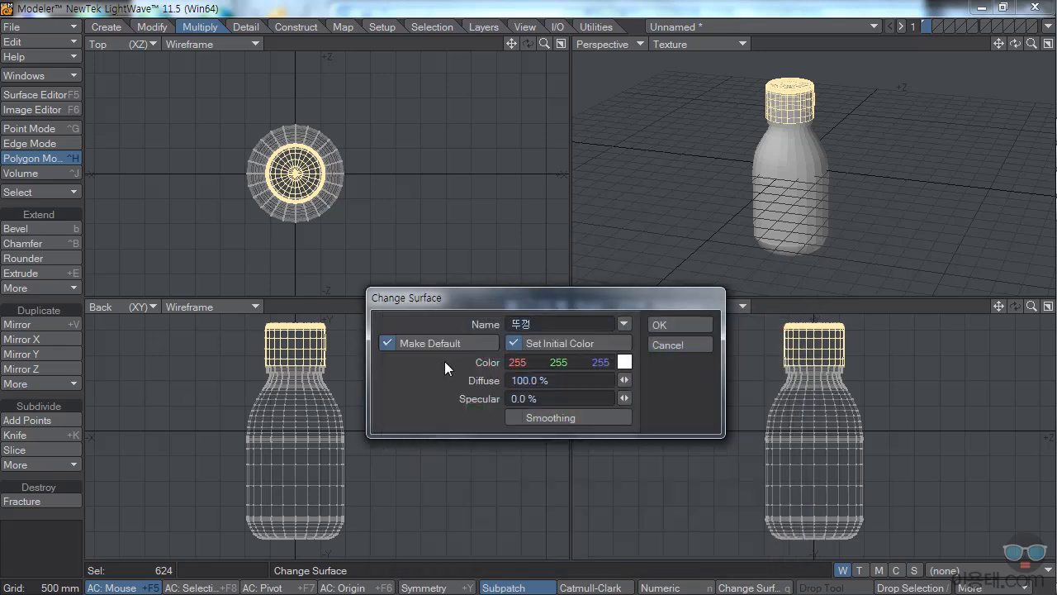
left_click(682, 326)
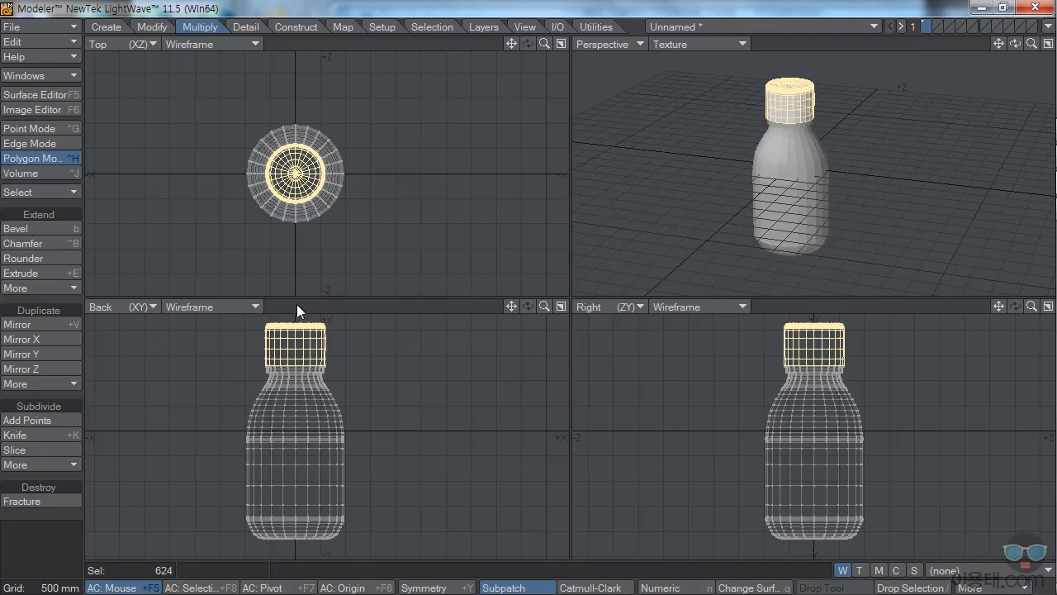
key("/")
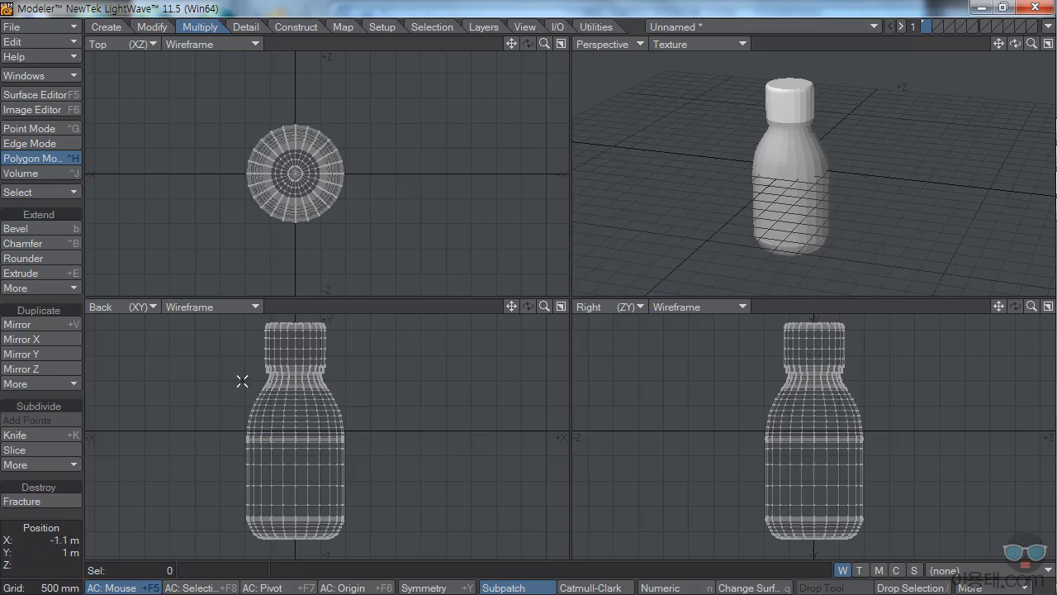
Select the bottle body polygons below the neck, assign them a surface named 액체 with cyan colour 0, 255, 255, and deselect them.
mouse_move(283, 382)
left_mouse_down()
mouse_move(363, 382)
mouse_move(368, 542)
left_mouse_up()
mouse_move(369, 542)
right_mouse_down()
mouse_move(306, 548)
mouse_move(217, 521)
mouse_move(223, 405)
right_mouse_up()
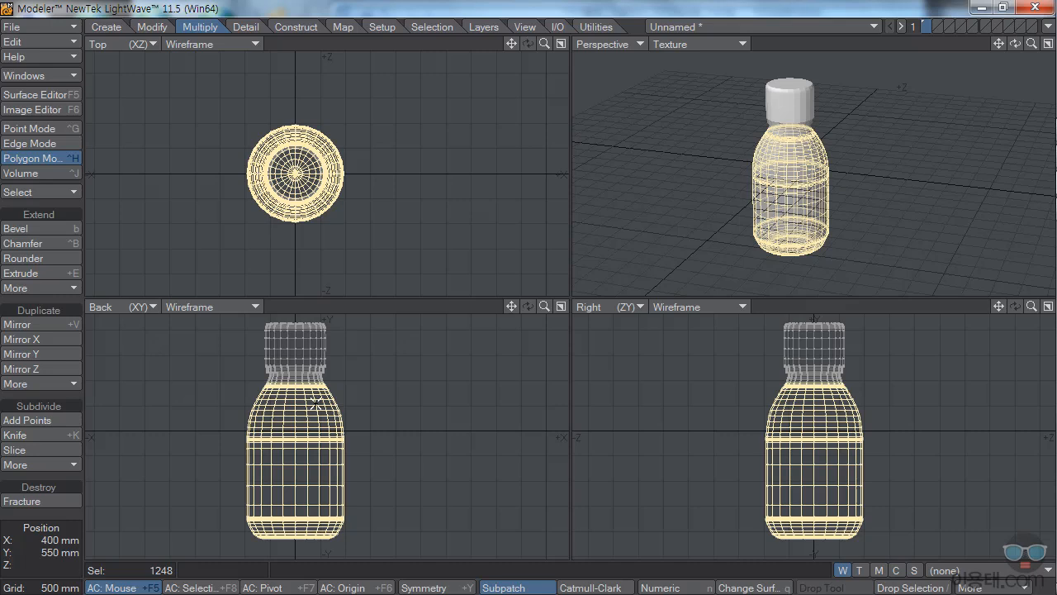
left_click(743, 589)
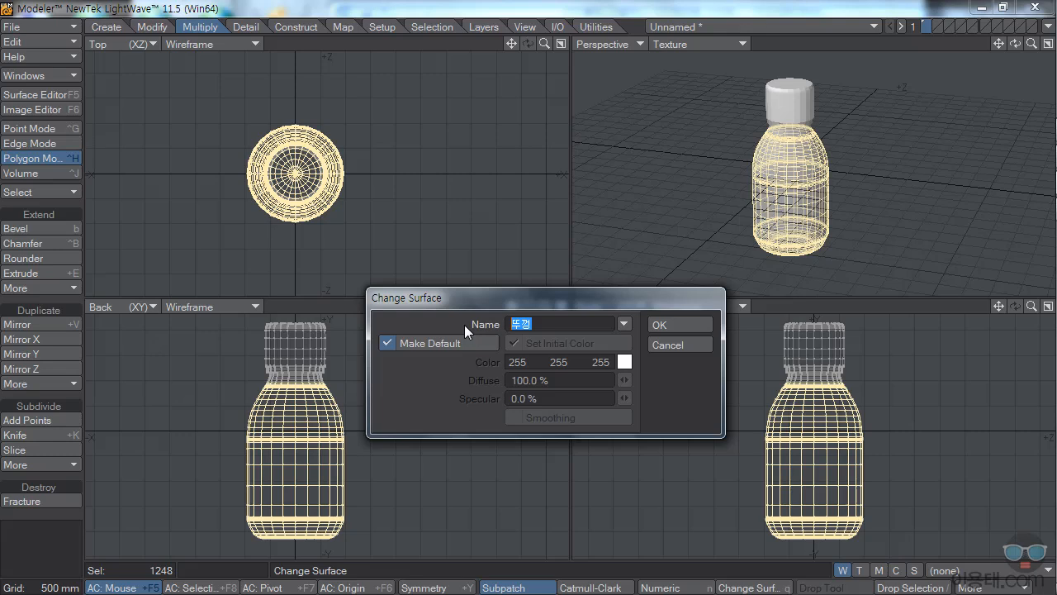
type("액체")
left_click(554, 323)
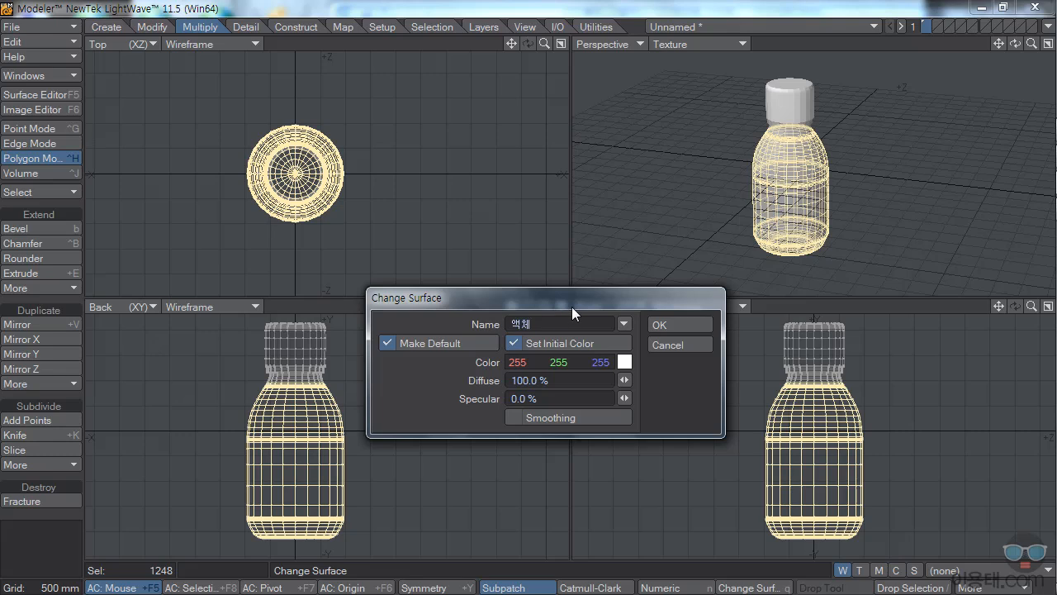
left_click(624, 362)
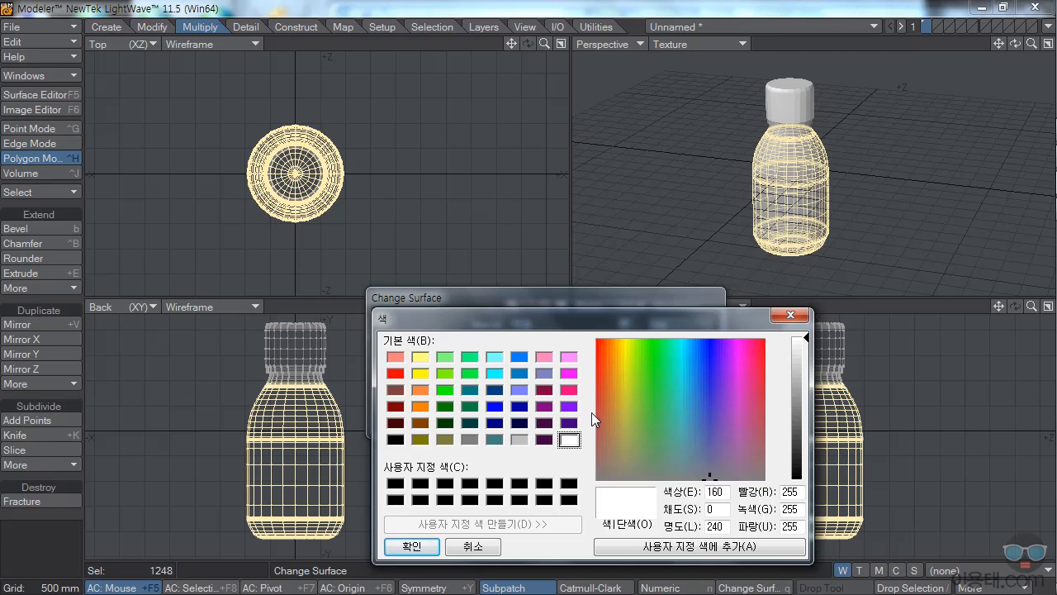
left_click(496, 373)
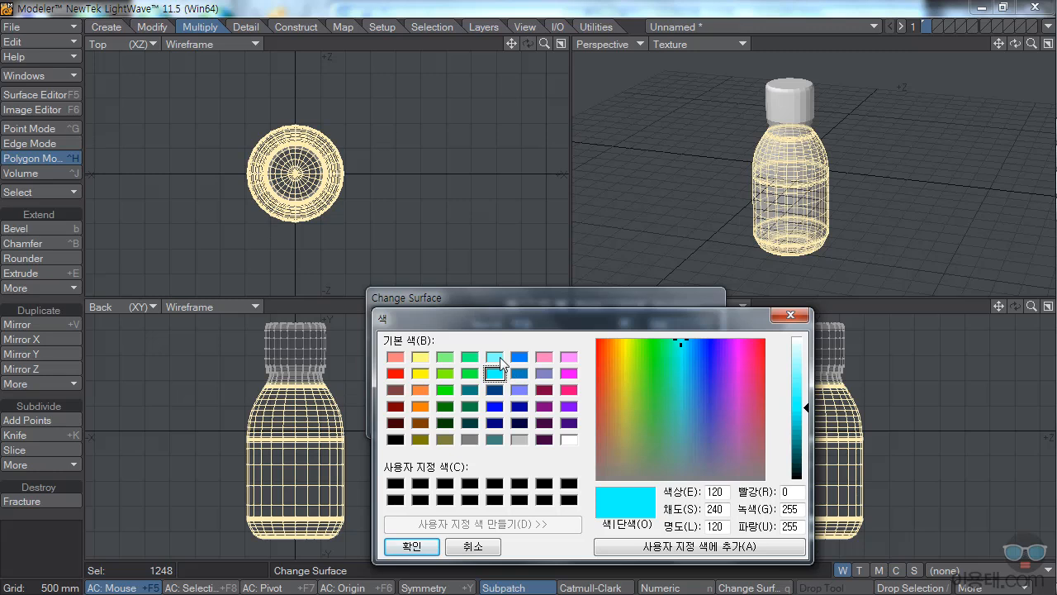
left_click(411, 546)
left_click(673, 323)
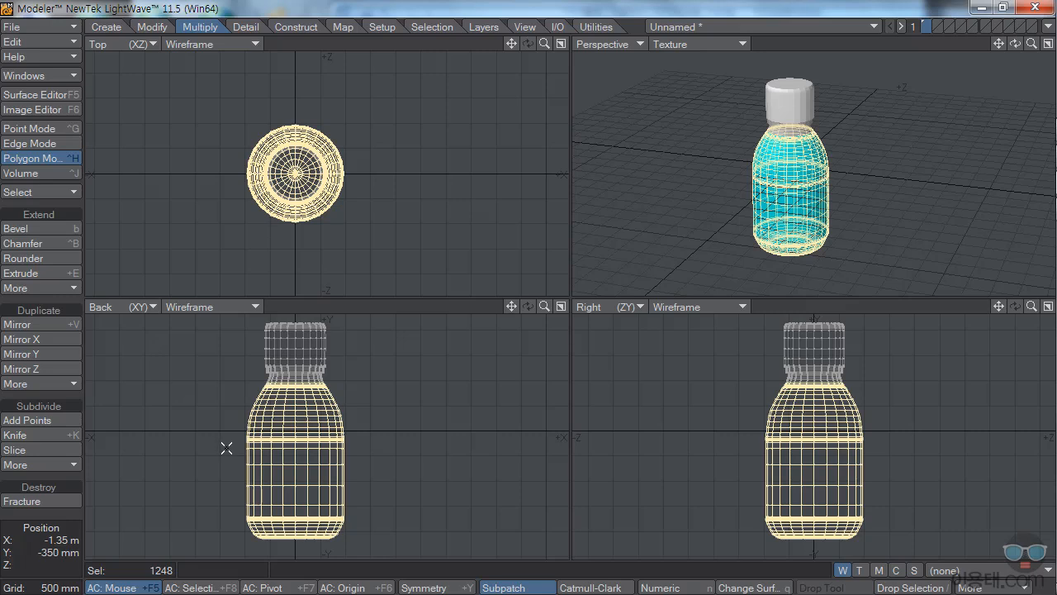
left_click(372, 307)
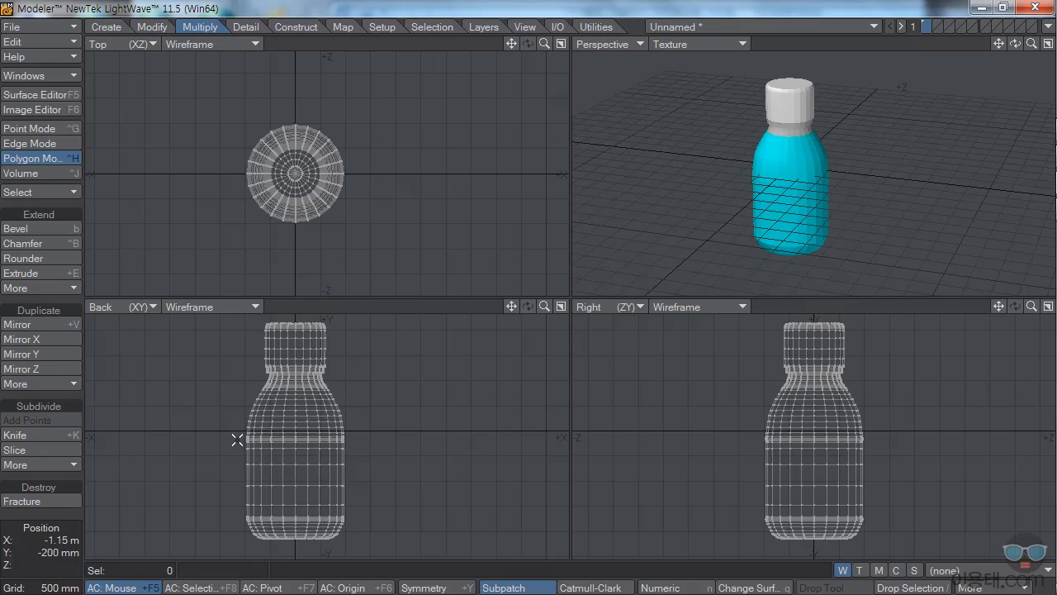
Select the straight middle band of polygons around the bottle body, trimming stray polygons so the selection's upper boundary is an even ring.
mouse_move(270, 439)
left_mouse_down()
mouse_move(352, 441)
mouse_move(363, 514)
mouse_move(255, 516)
mouse_move(219, 496)
mouse_move(225, 442)
left_mouse_up()
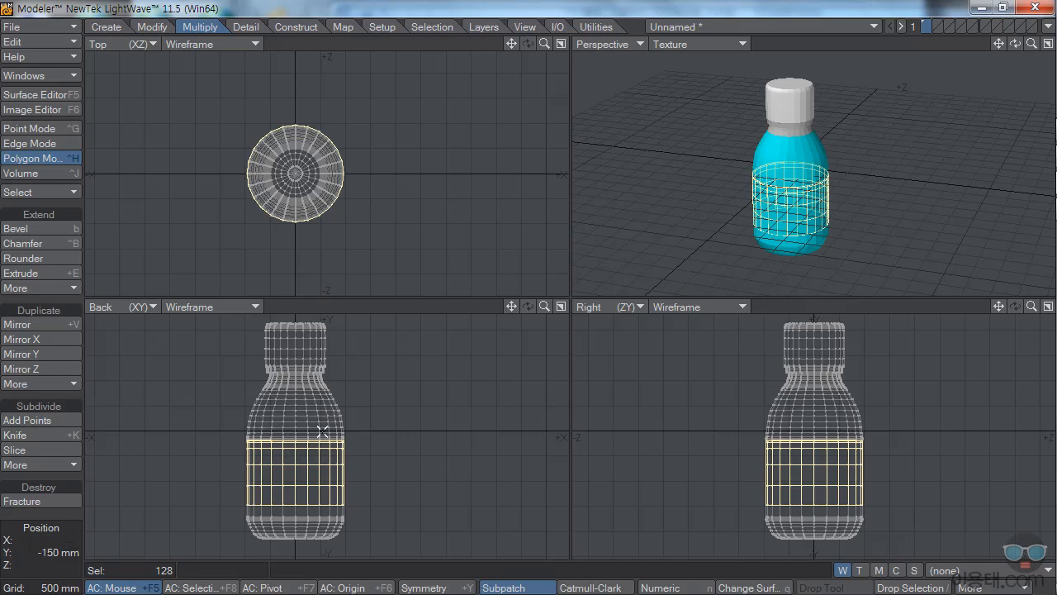
left_click(561, 306)
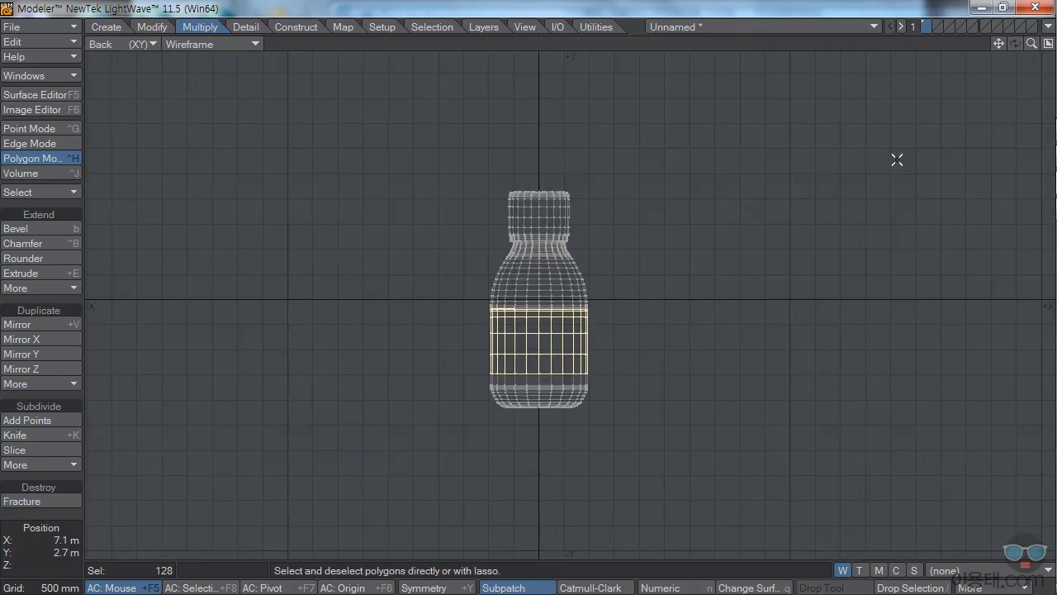
left_click_drag(1031, 44, 1055, 44)
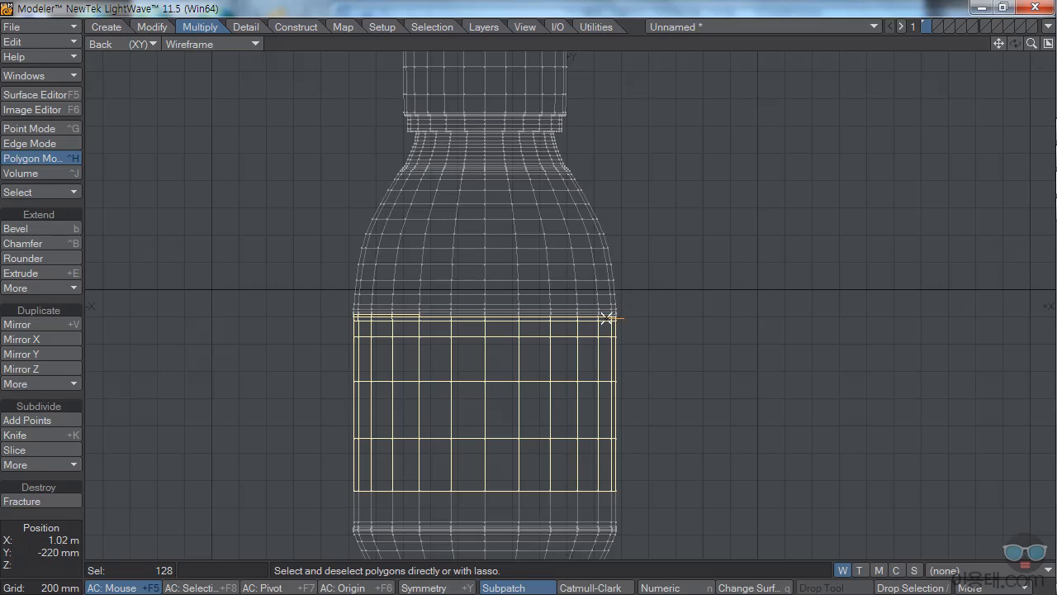
right_click_drag(503, 319, 412, 315)
mouse_move(512, 314)
right_mouse_down()
mouse_move(721, 311)
mouse_move(694, 349)
right_mouse_up()
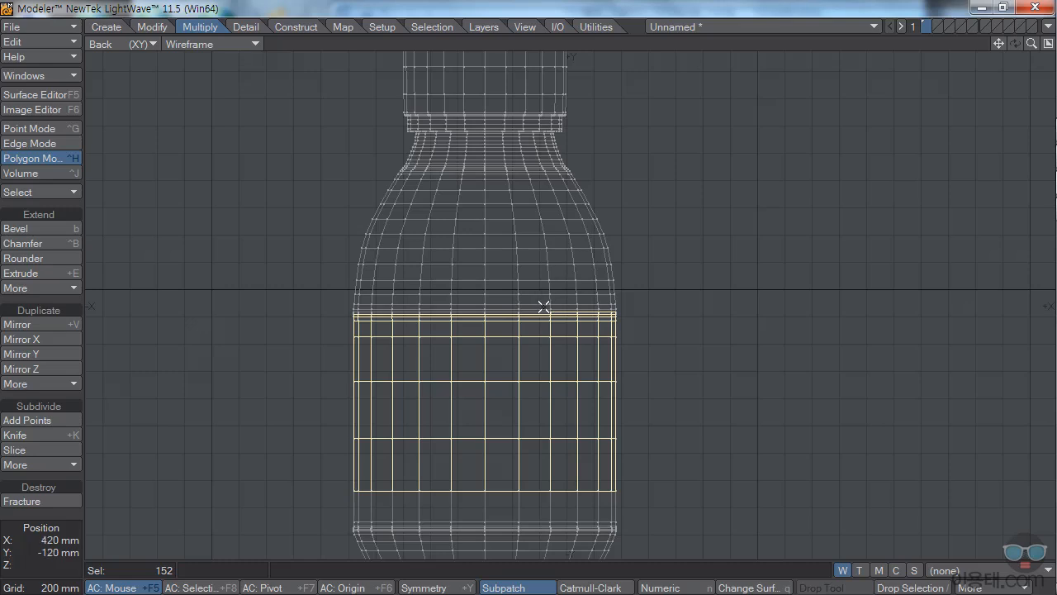
left_click_drag(544, 306, 551, 307)
left_click(536, 303, "shift")
mouse_move(507, 287)
right_mouse_down("shift")
mouse_move(584, 294)
mouse_move(506, 311)
mouse_move(504, 290)
mouse_move(550, 311)
mouse_move(504, 291)
mouse_move(578, 302)
mouse_move(490, 289)
right_mouse_up("shift")
left_click(565, 311)
left_click_drag(584, 308, 623, 309)
Extend the polygon selection down to the edge ring just above the bottle's rounded base.
mouse_move(329, 480)
right_mouse_down()
mouse_move(599, 472)
mouse_move(636, 521)
mouse_move(511, 524)
right_mouse_up()
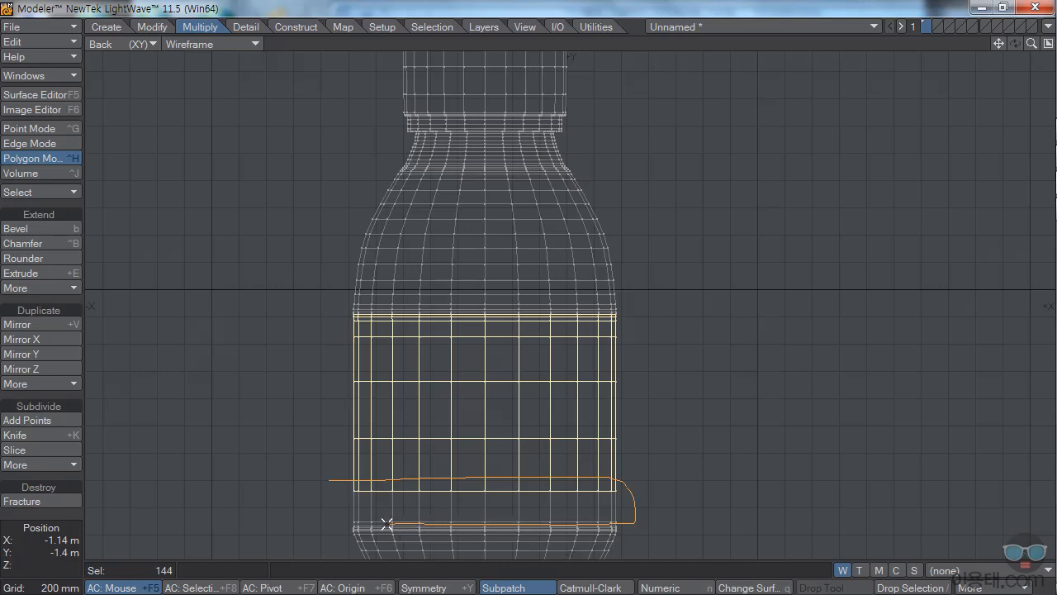
mouse_move(363, 526)
right_mouse_down()
mouse_move(316, 503)
mouse_move(321, 487)
right_mouse_up()
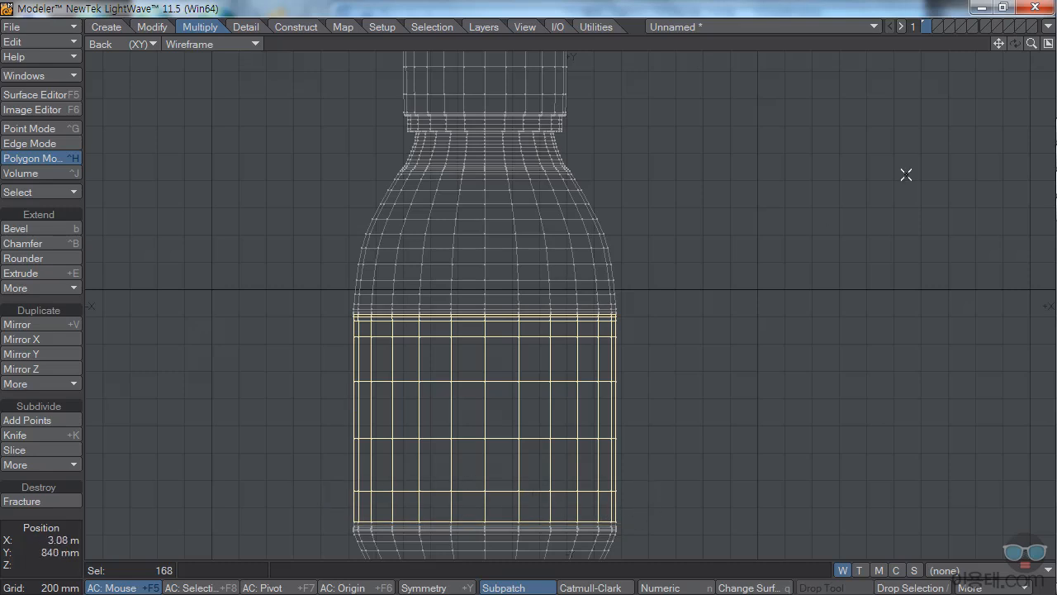
left_click(1047, 44)
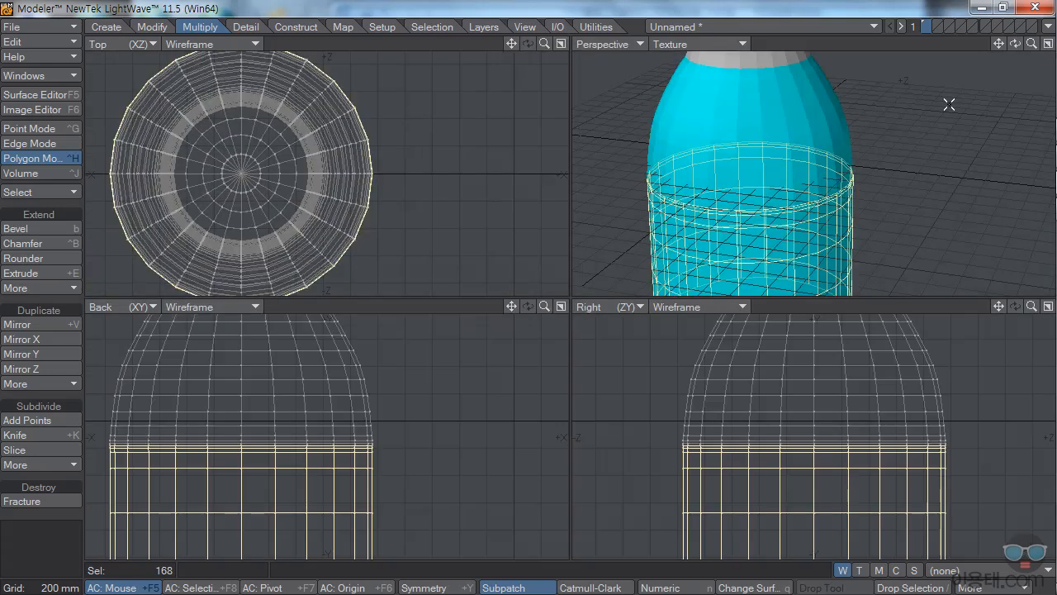
left_click_drag(1031, 45, 1022, 74)
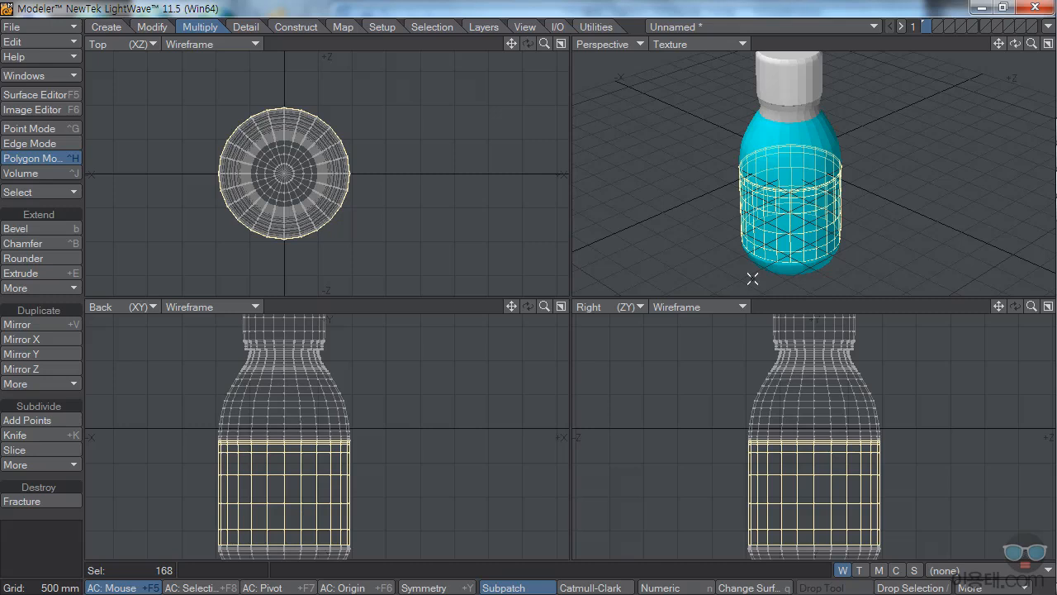
Assign the selected band a surface named 라벨 with white colour 255, 255, 255.
left_click(747, 587)
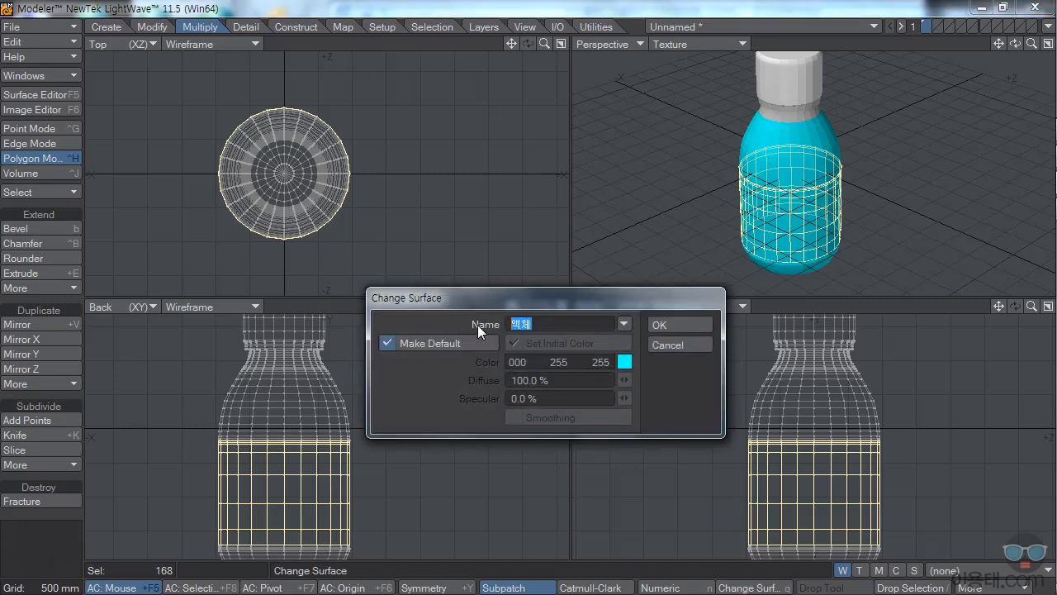
type("리")
type("벨")
left_click(561, 322)
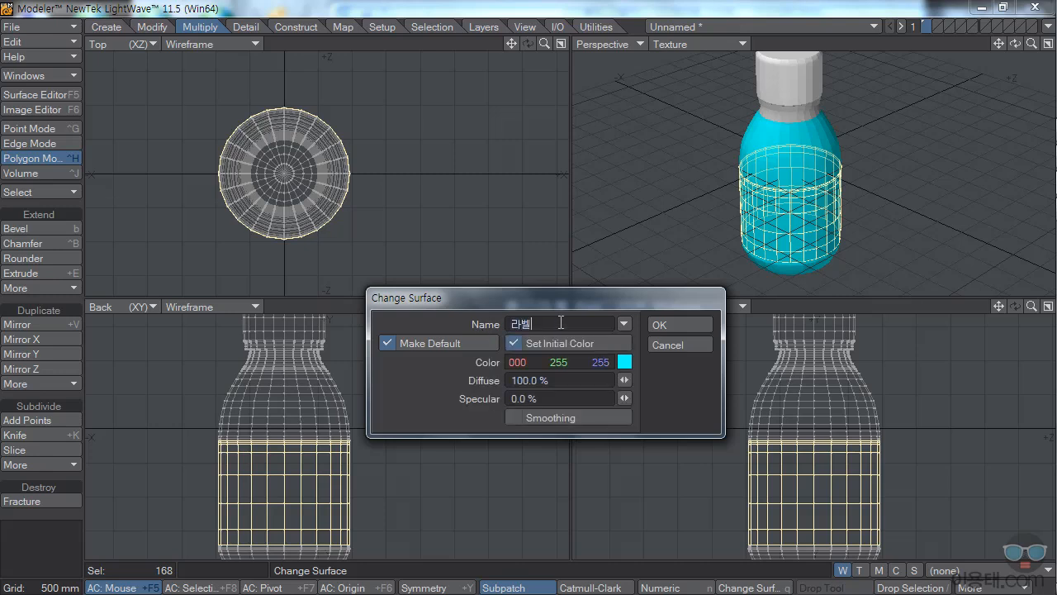
left_click(624, 362)
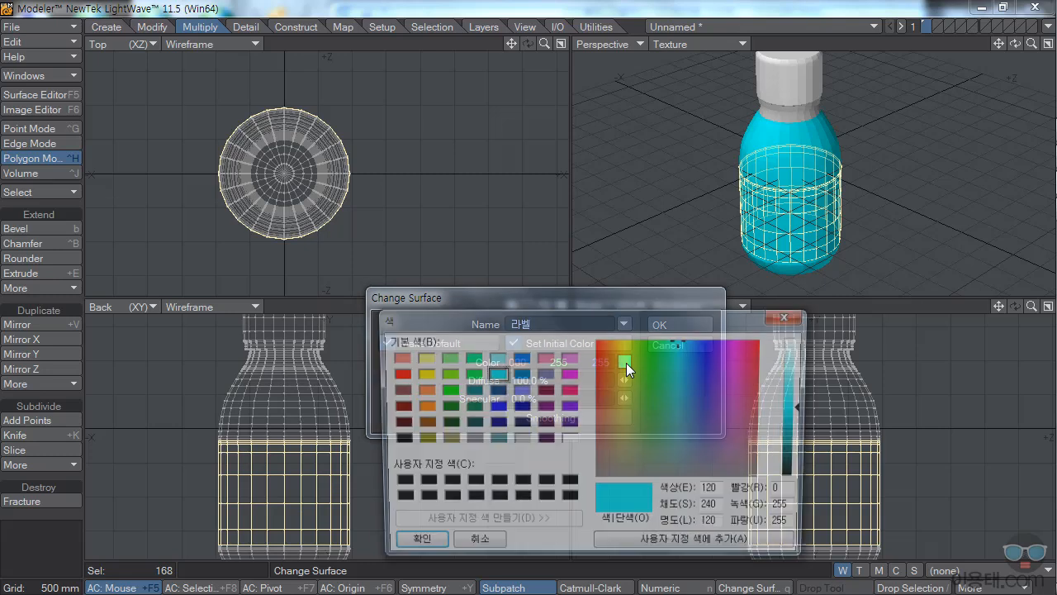
left_click(569, 440)
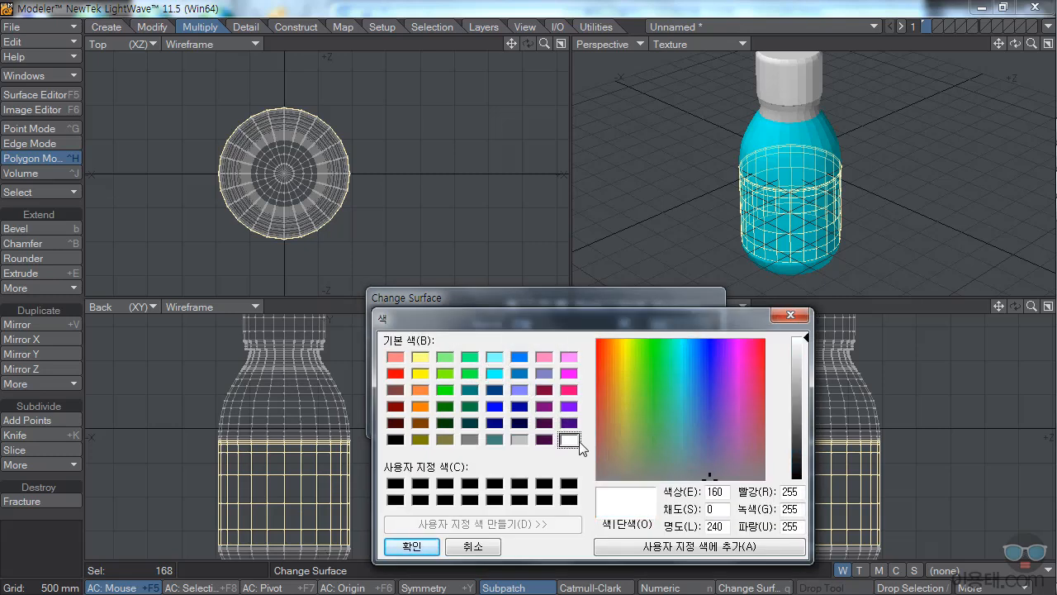
left_click(421, 549)
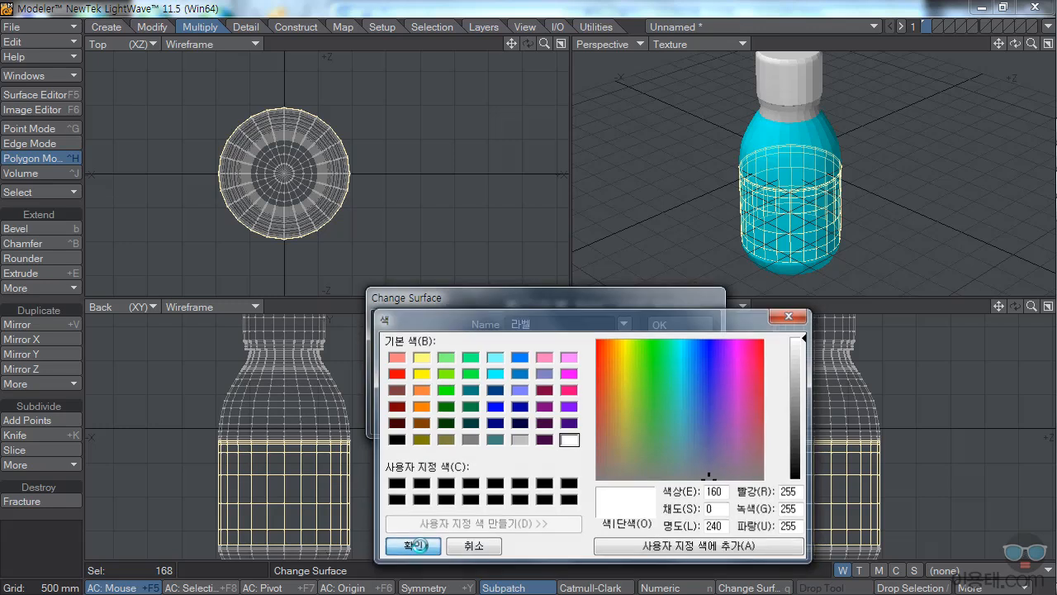
left_click(682, 326)
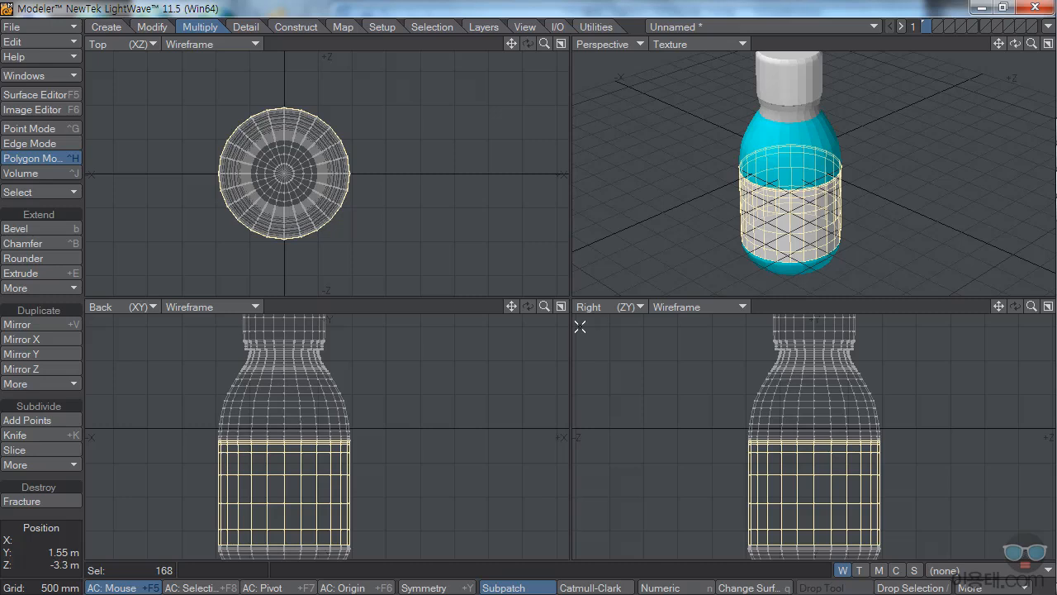
View the bottle from below and, in edge mode, select the edges running vertically down one side of its rounded base.
mouse_move(1014, 43)
left_mouse_down()
mouse_move(1028, 50)
mouse_move(1002, 58)
left_mouse_up()
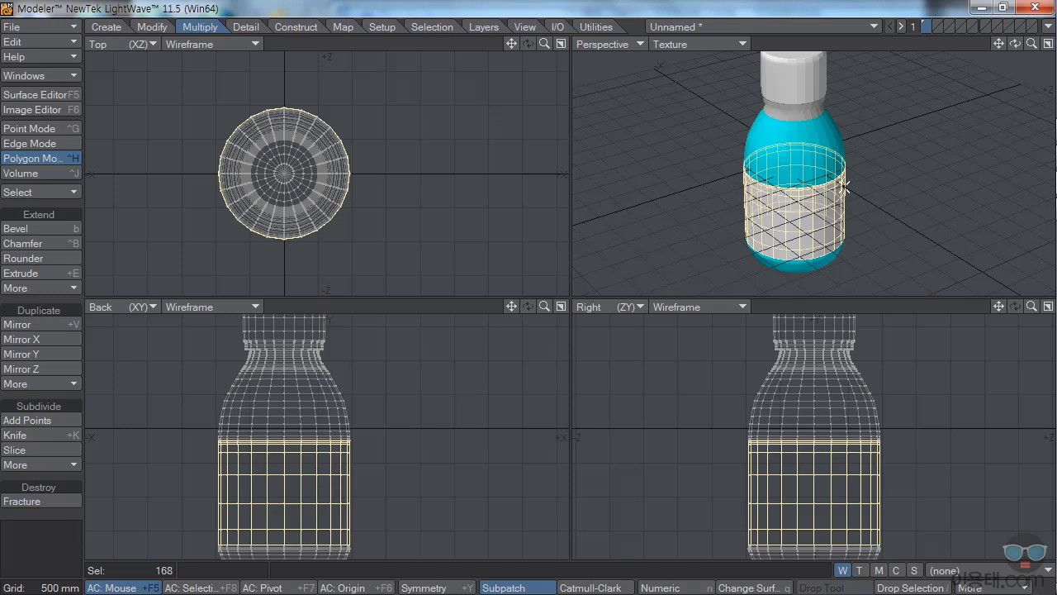
left_click_drag(1015, 44, 1046, 71)
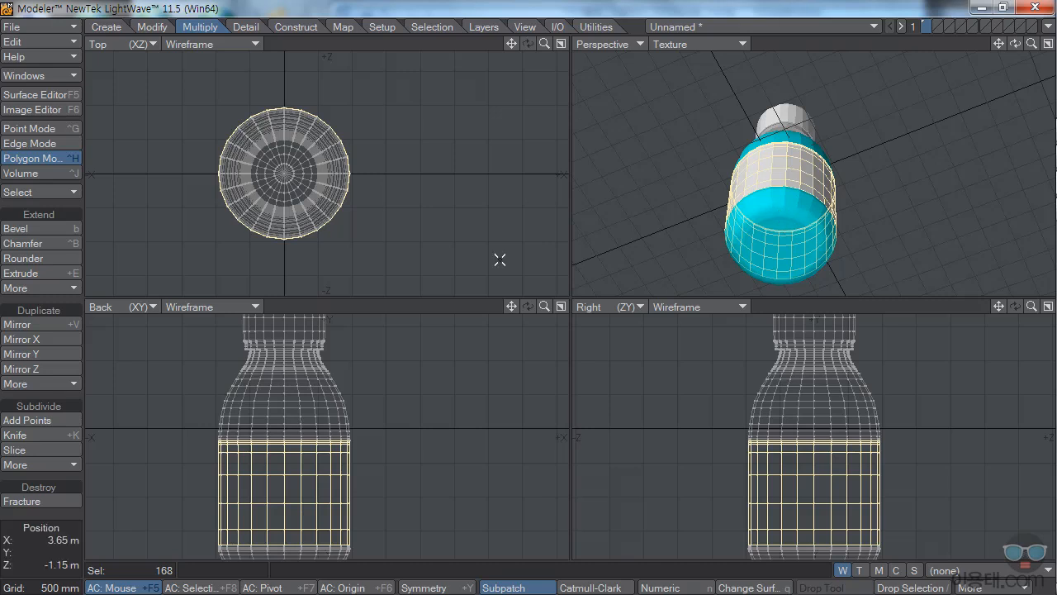
left_click(27, 143)
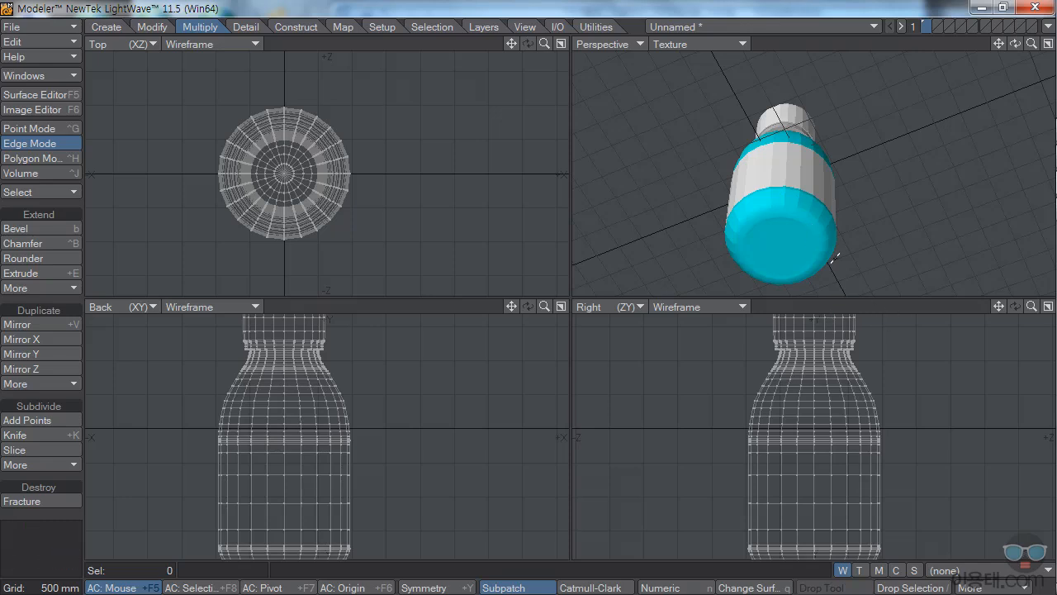
left_click(783, 222)
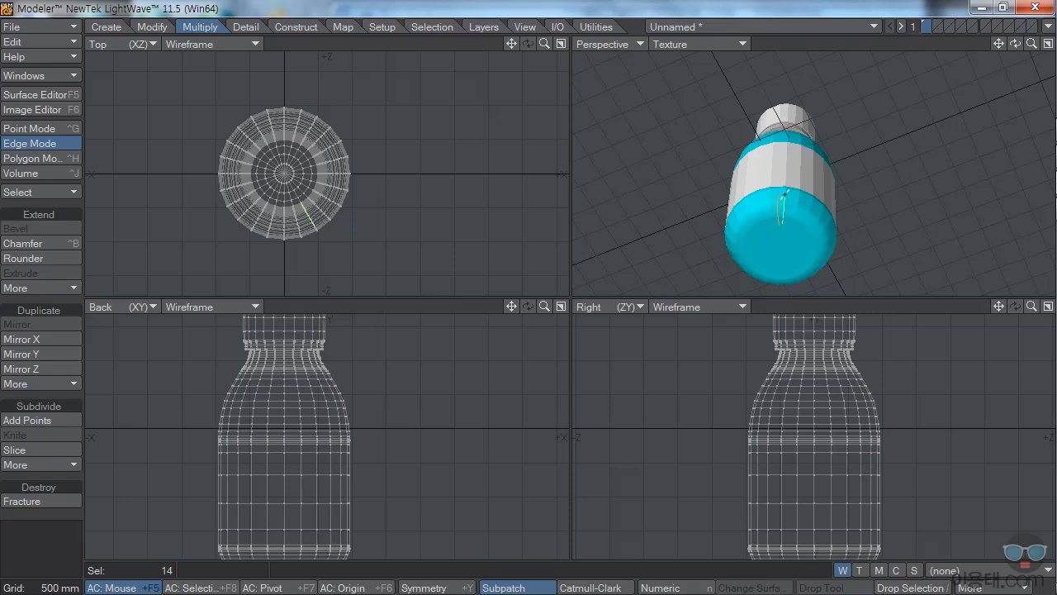
key("slash")
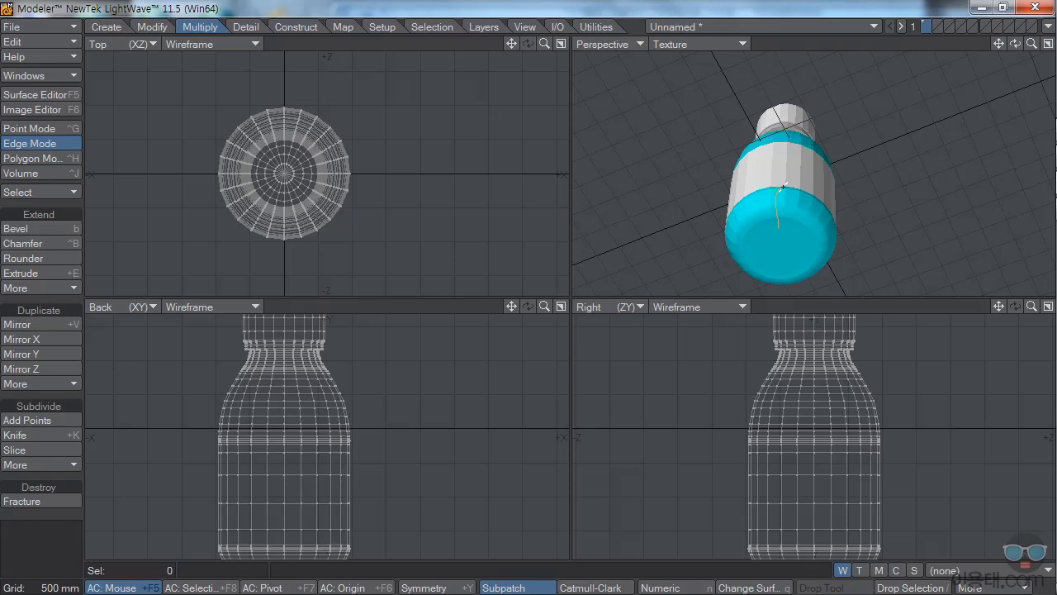
left_click(777, 224)
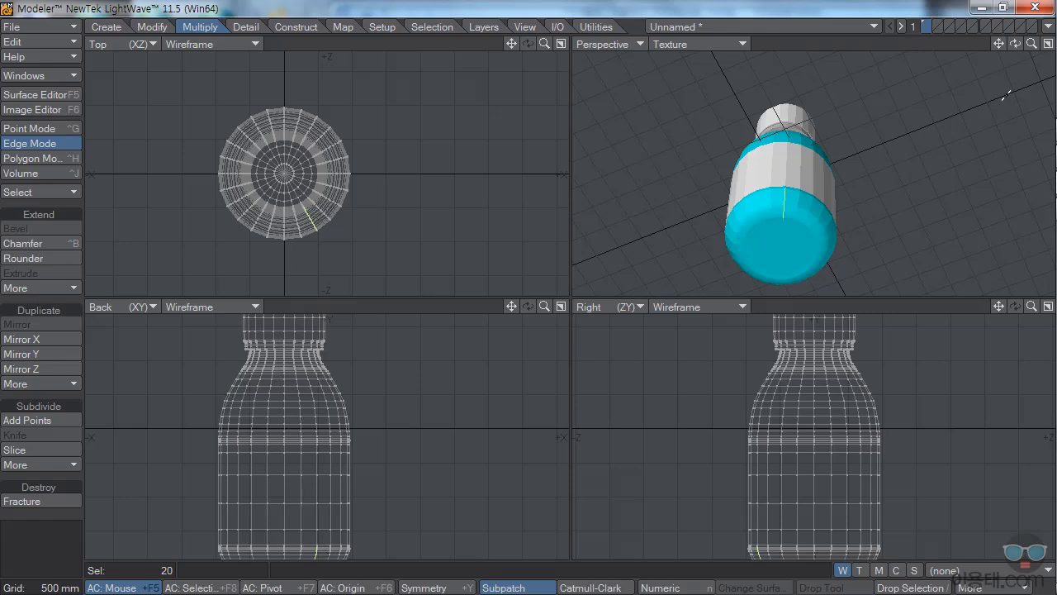
Try moving the selected base edges upward, undo the move, and clear the edge selection.
left_click_drag(1016, 43, 1016, 66)
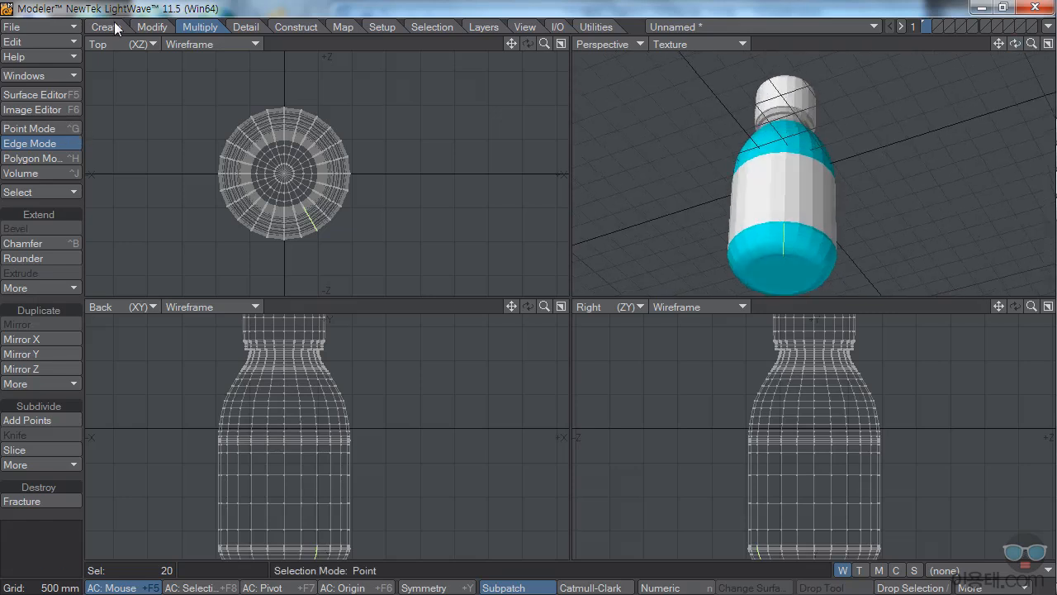
left_click(152, 28)
left_click(34, 339)
left_click(39, 229)
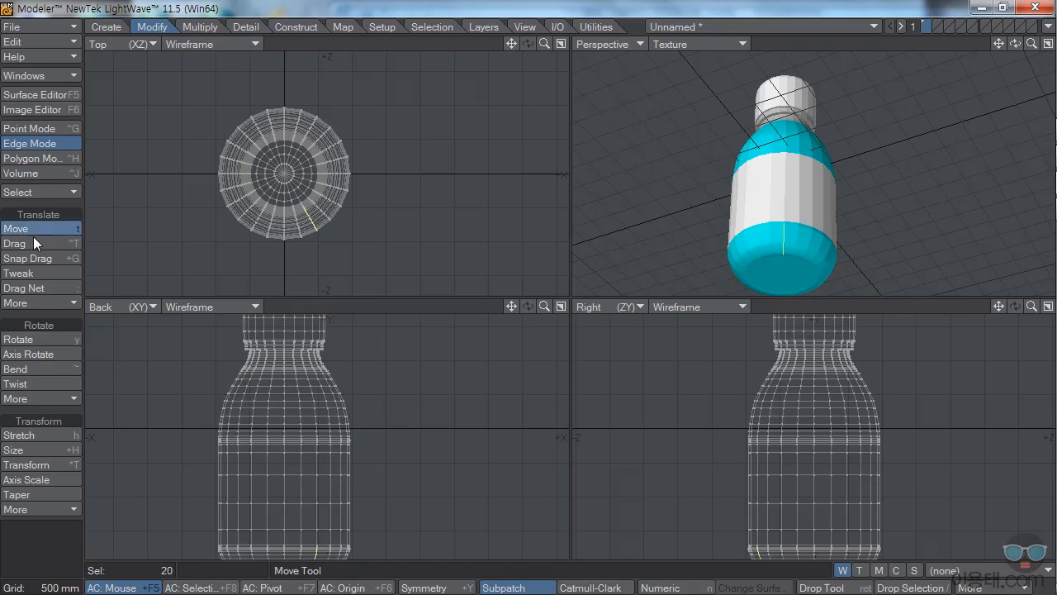
left_click_drag(784, 199, 784, 199)
key("ctrl+z")
left_click_drag(511, 307, 307, 474)
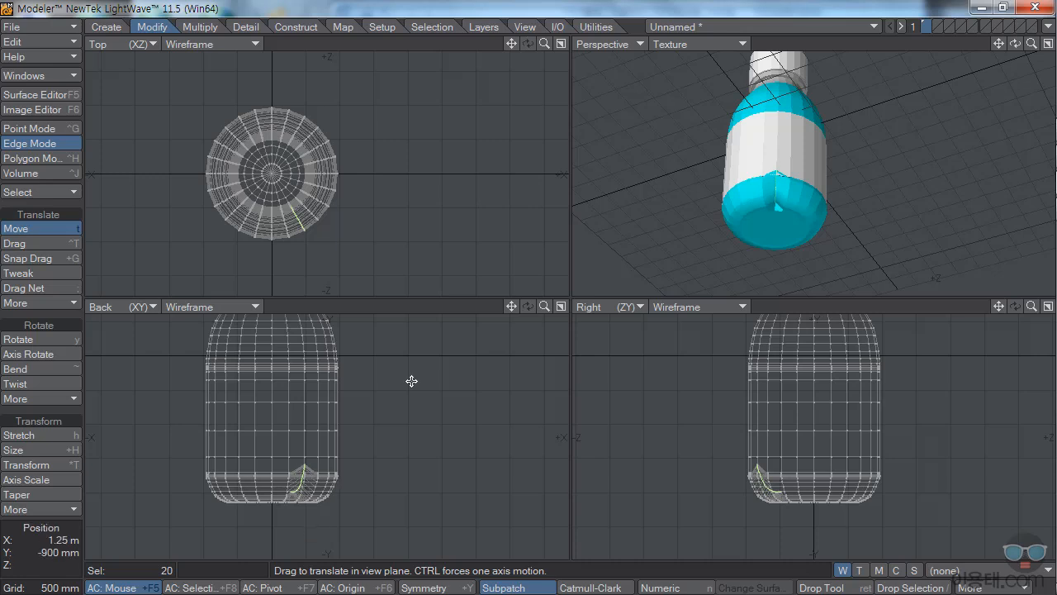
left_click_drag(1015, 44, 941, 108)
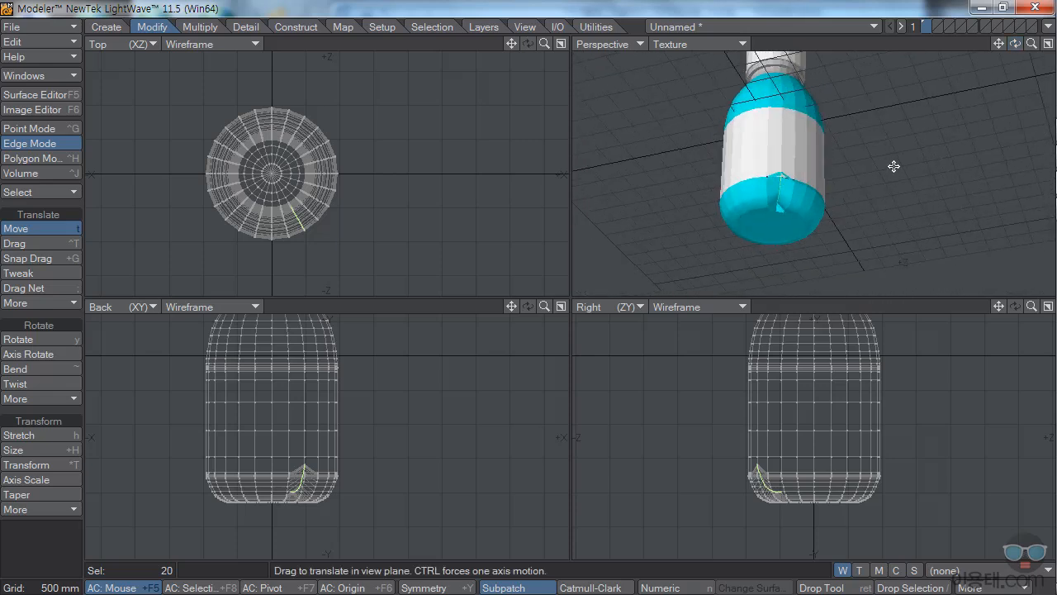
key("ctrl+z")
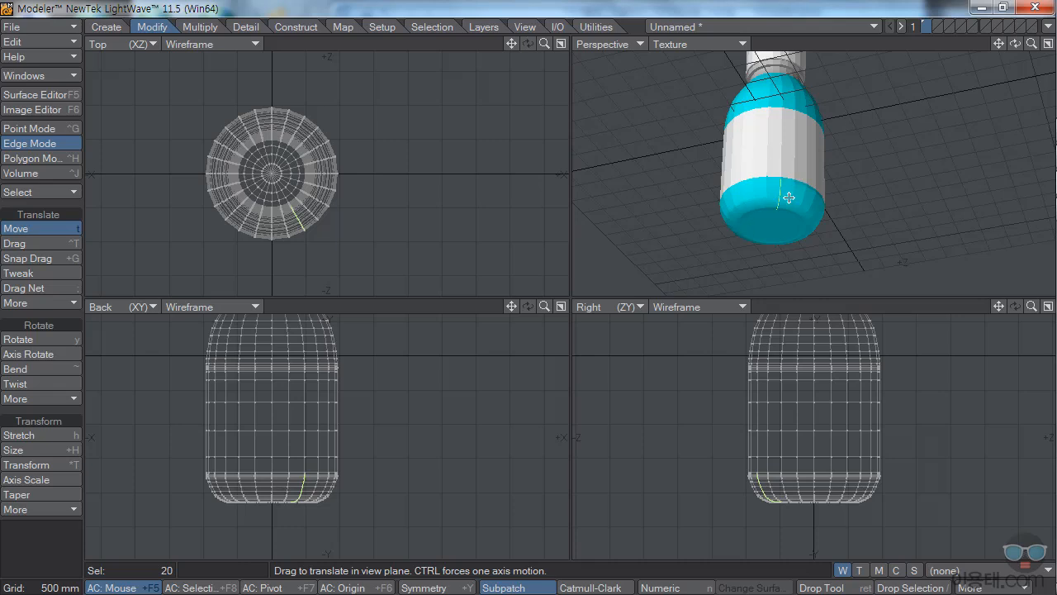
left_click(42, 143)
key("slash")
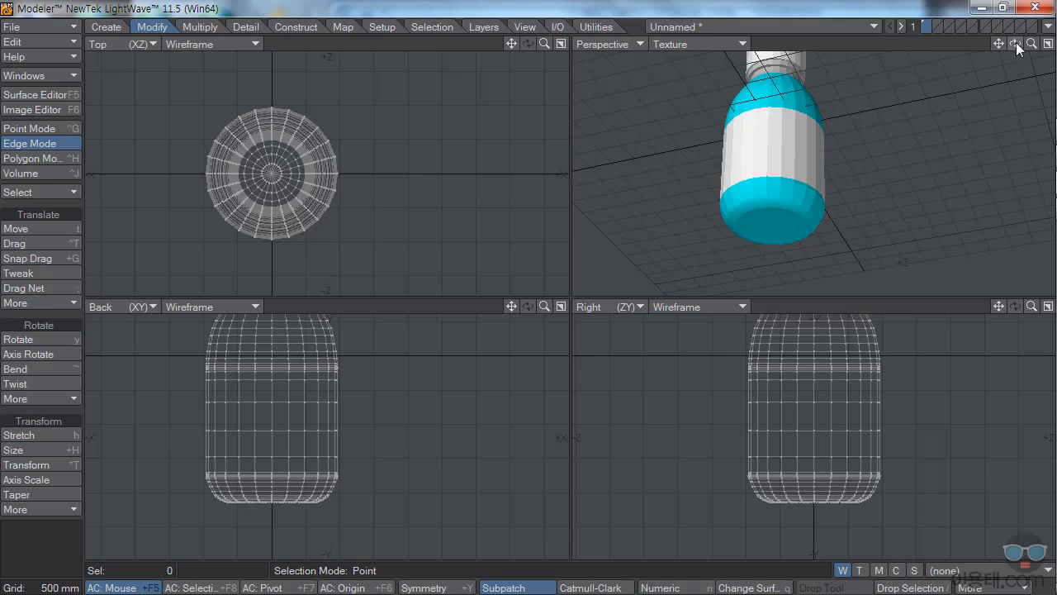
Try drawing a flat box around the bottle in the Top view on the bottle's own layer, and undo it.
left_click_drag(1016, 47, 1029, 99)
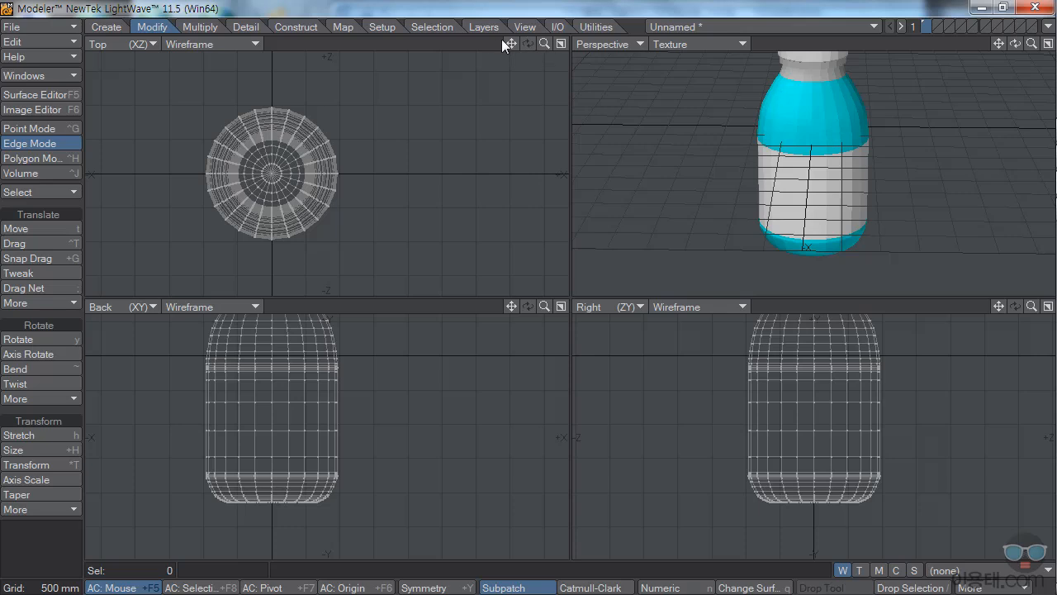
left_click_drag(543, 42, 518, 44)
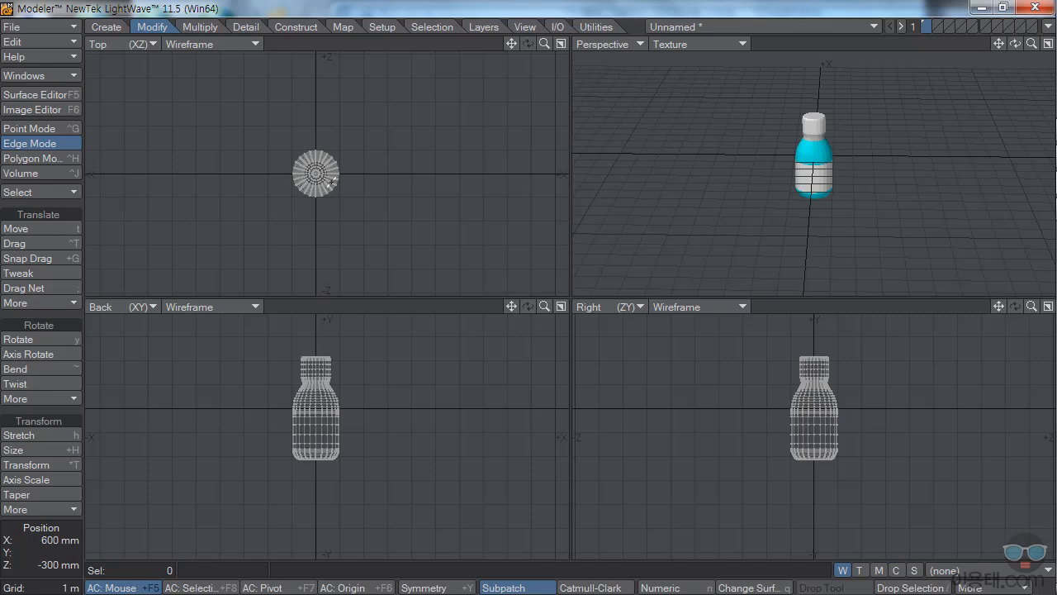
left_click(107, 29)
left_click(25, 230)
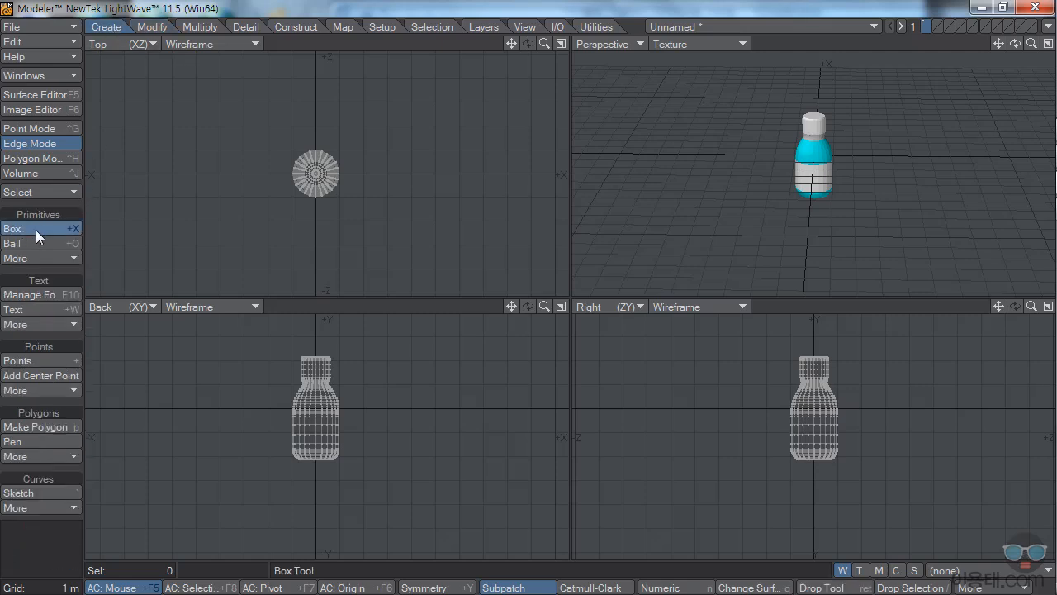
left_click_drag(137, 71, 498, 282)
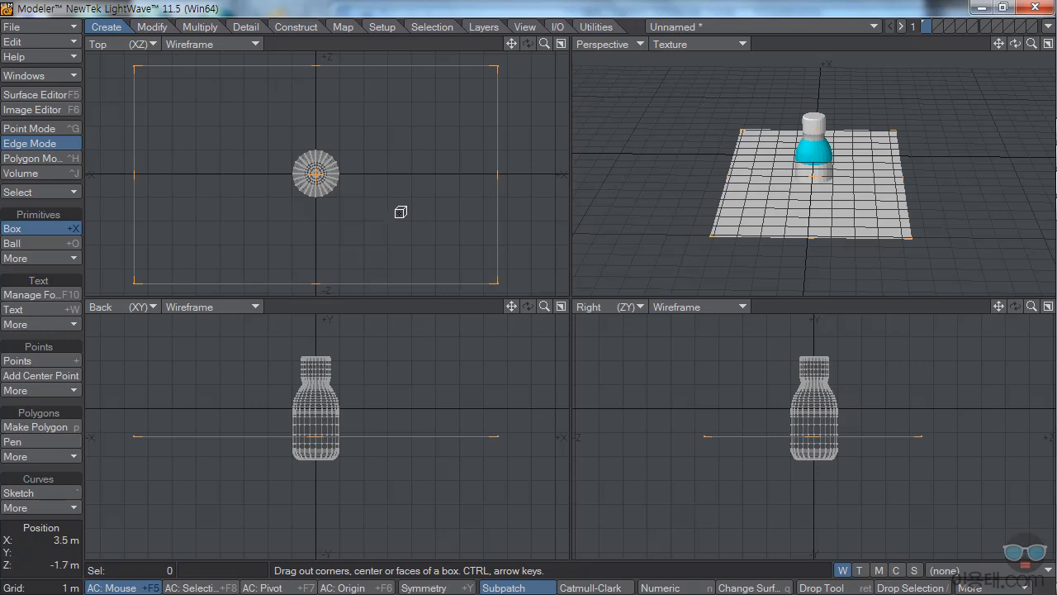
key("ctrl+z")
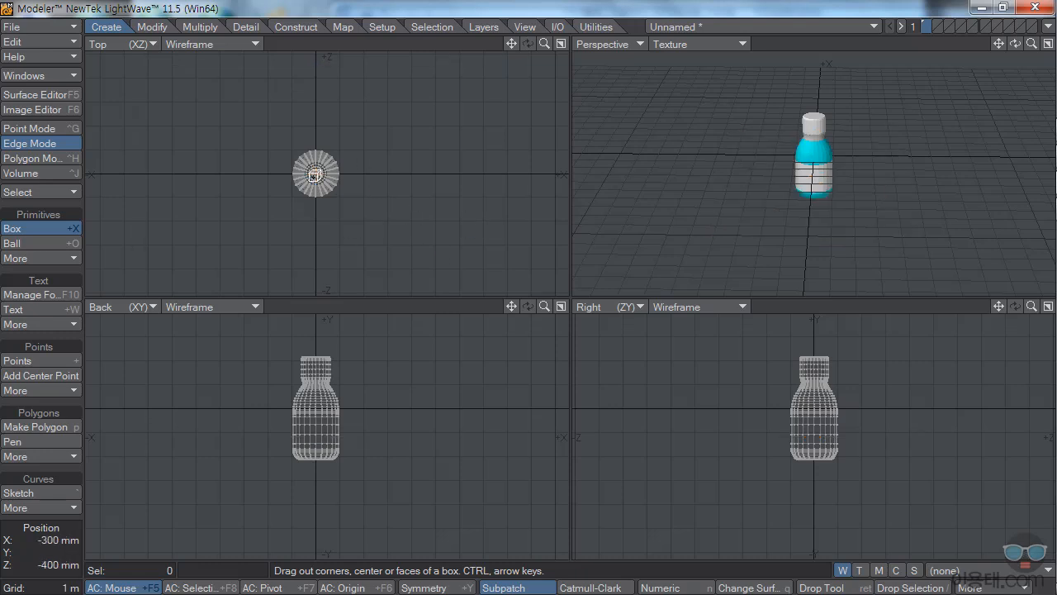
On the second layer, with the bottle's layer as background, draw a flat floor box around the bottle and move it down to the bottle's base.
left_click(937, 26)
left_click(927, 29)
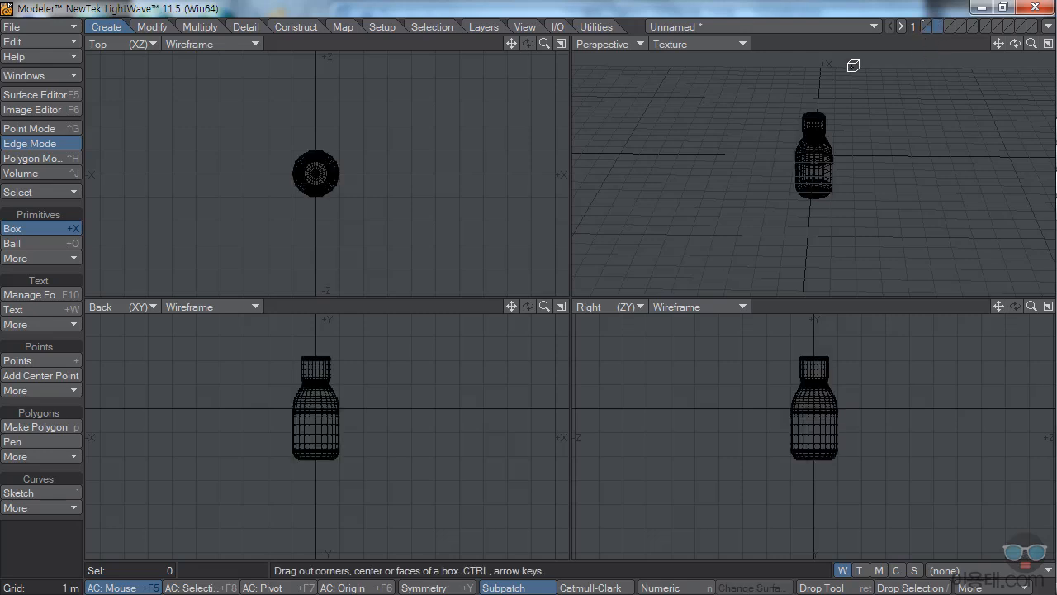
left_click_drag(137, 66, 500, 282)
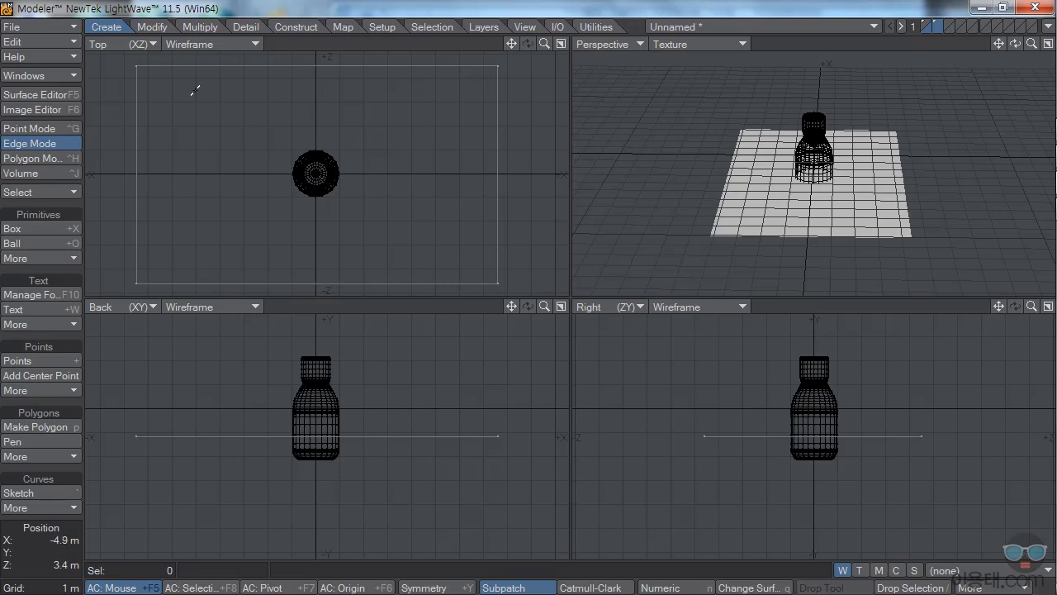
left_click(152, 28)
left_click(62, 229)
left_click_drag(363, 438, 364, 461)
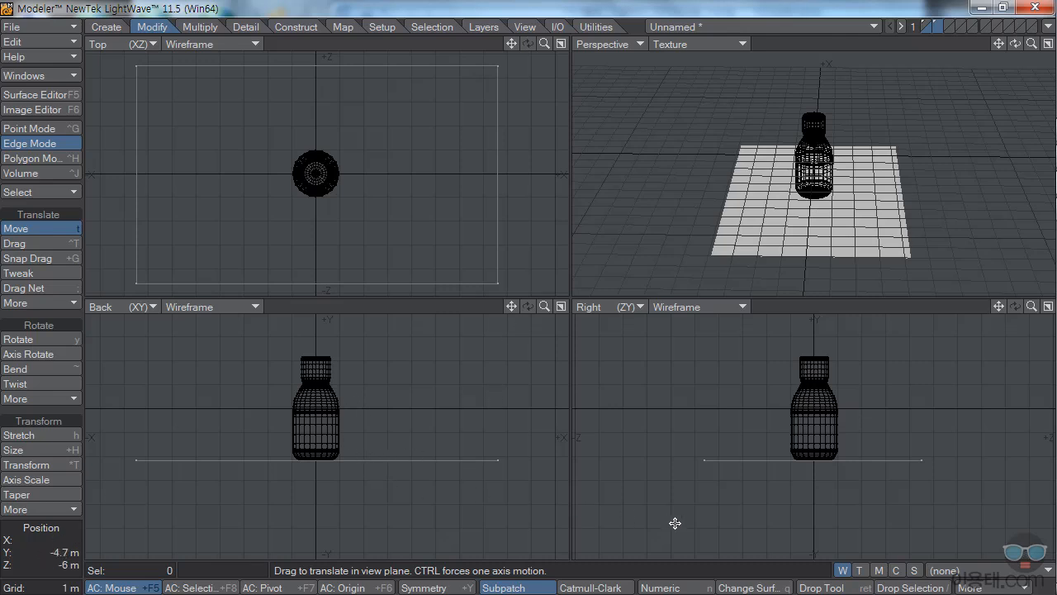
Assign the floor plane a new surface named 바닥 with a light grey colour of 192, 192, 192.
left_click(744, 587)
type("ㅂ")
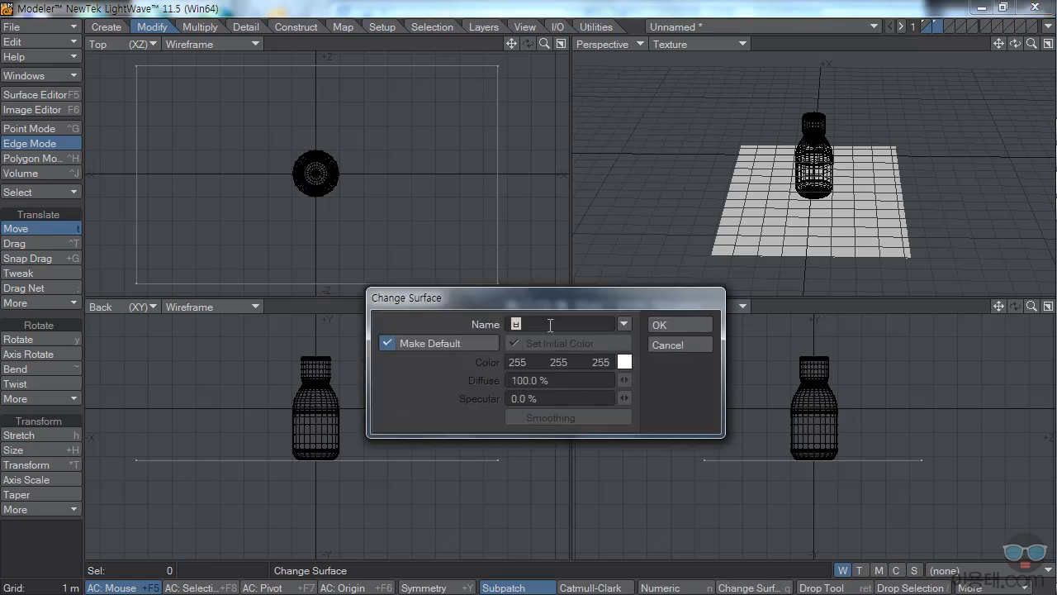
type("ㅏ닥")
left_click(625, 364)
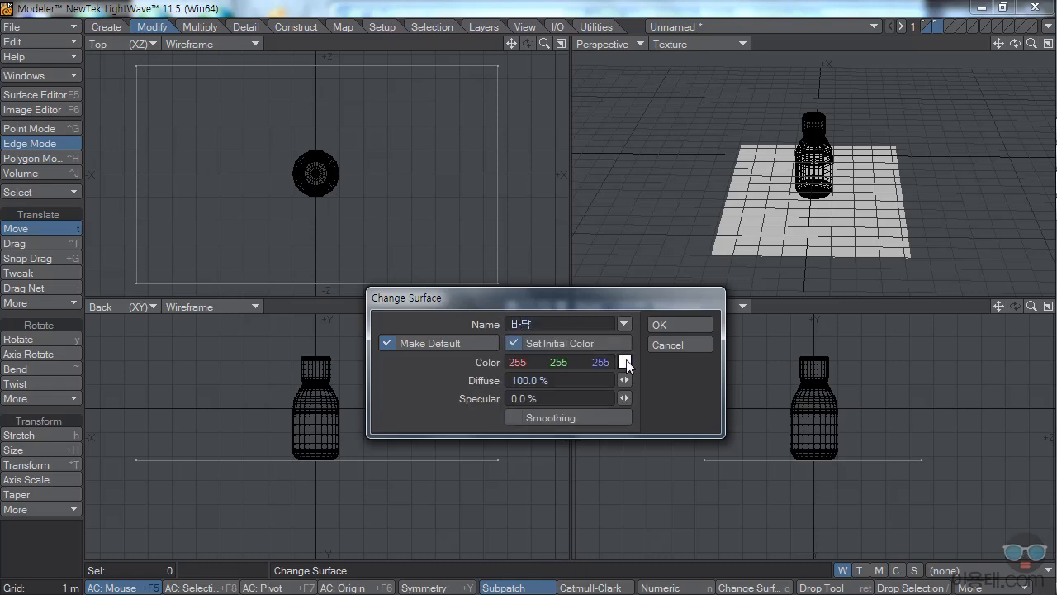
left_click(520, 440)
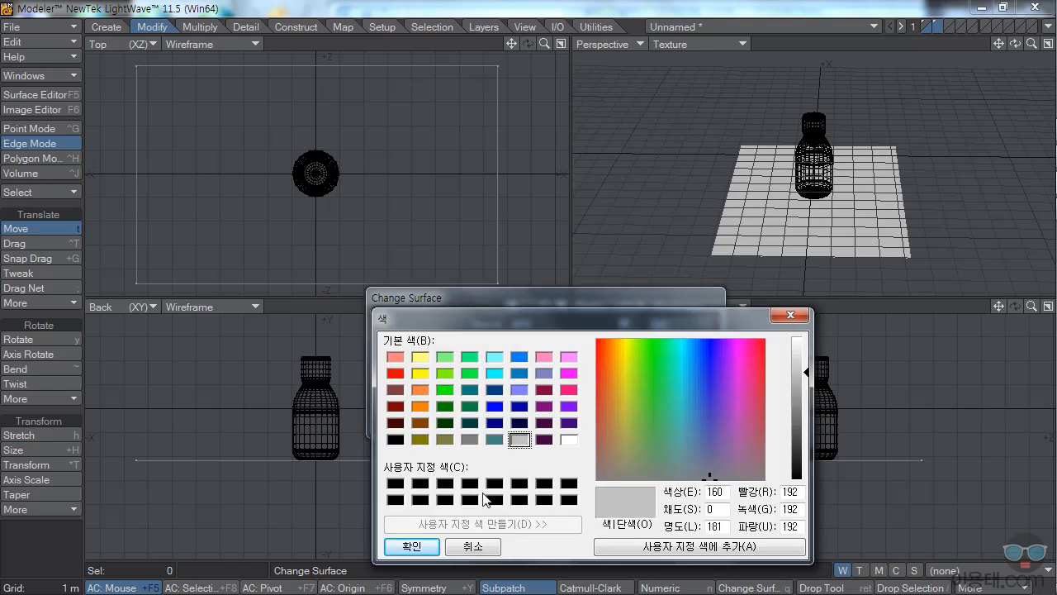
left_click(412, 546)
left_click(665, 324)
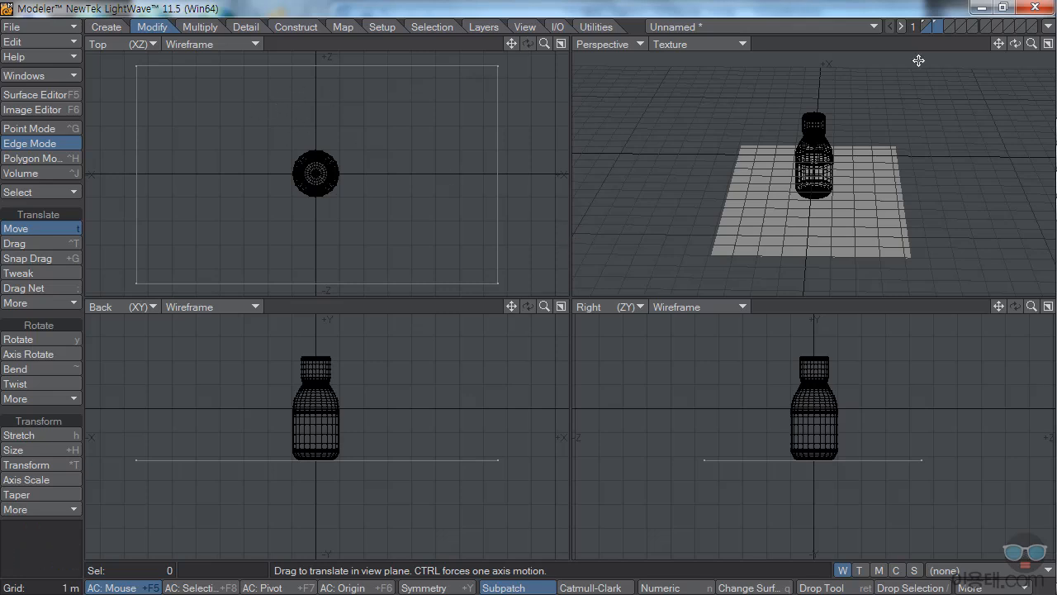
On the third layer, with the bottle and floor layers as background, draw a ball about 2.4 m in diameter beside the bottle.
left_click(949, 26)
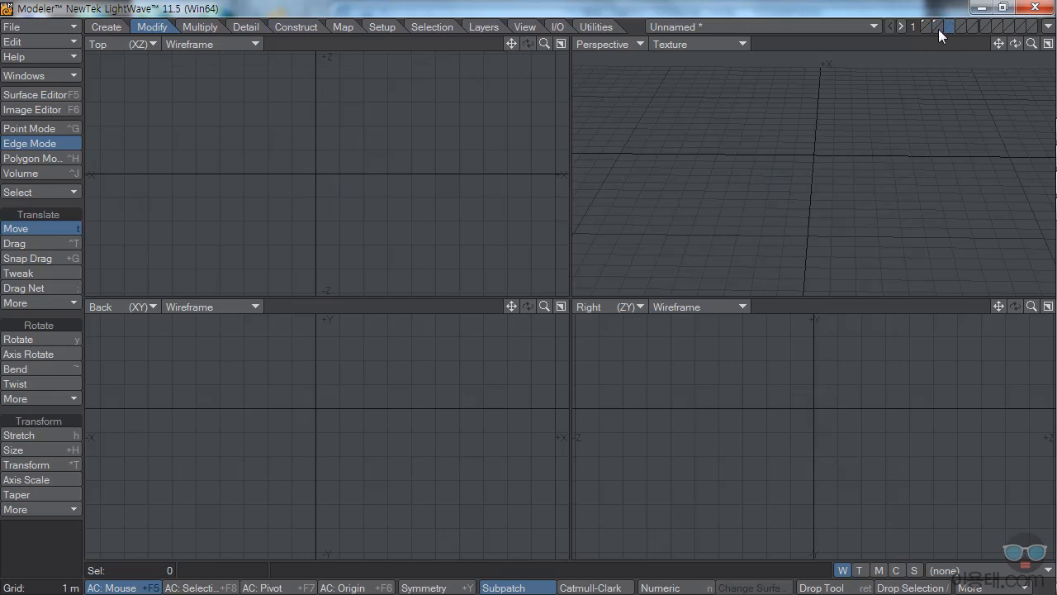
left_click(938, 29)
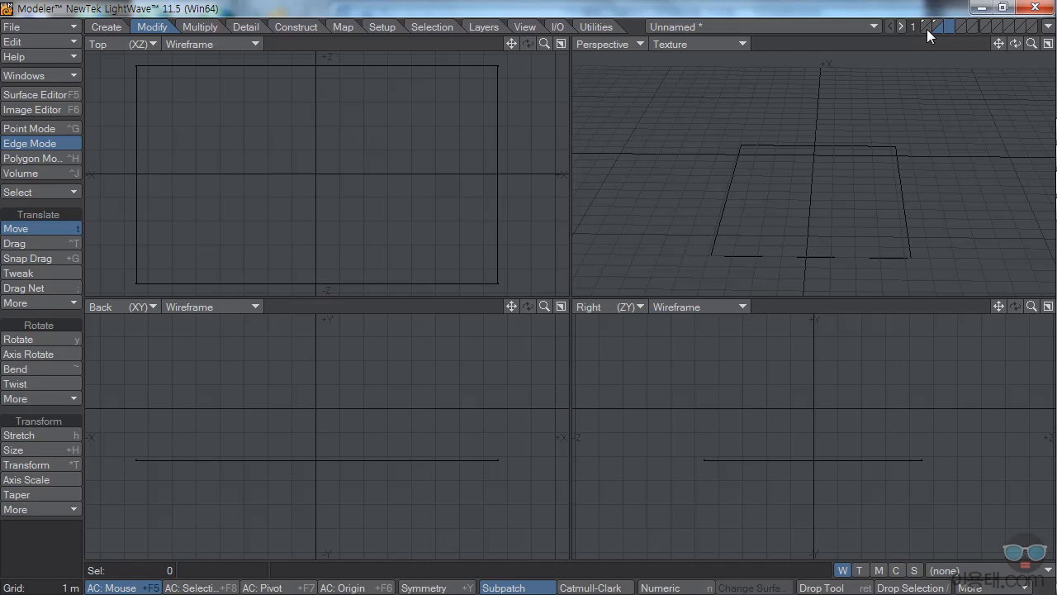
left_click(927, 29, "shift")
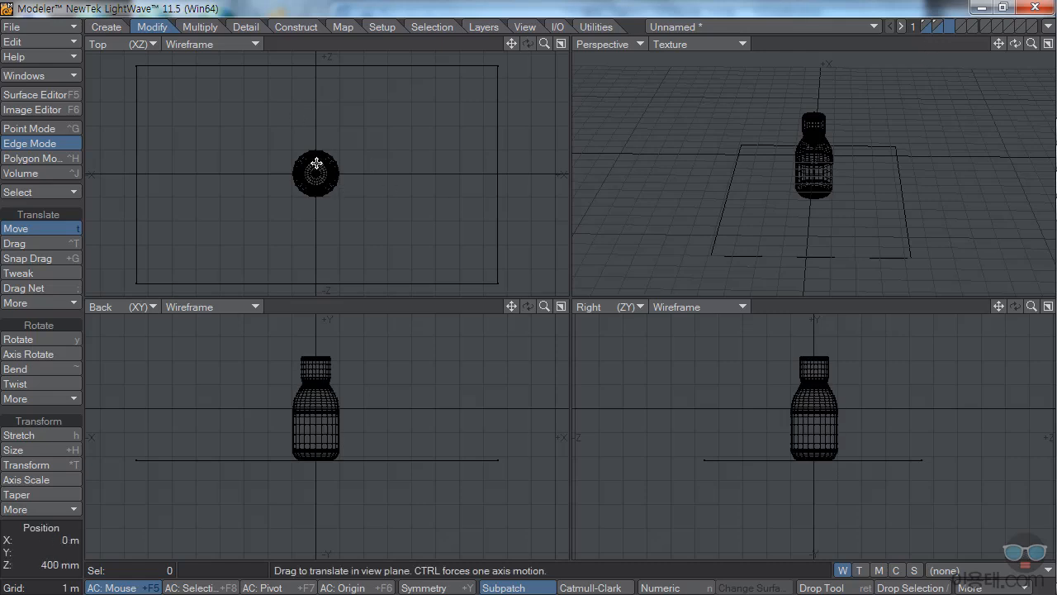
left_click(107, 27)
left_click(32, 241)
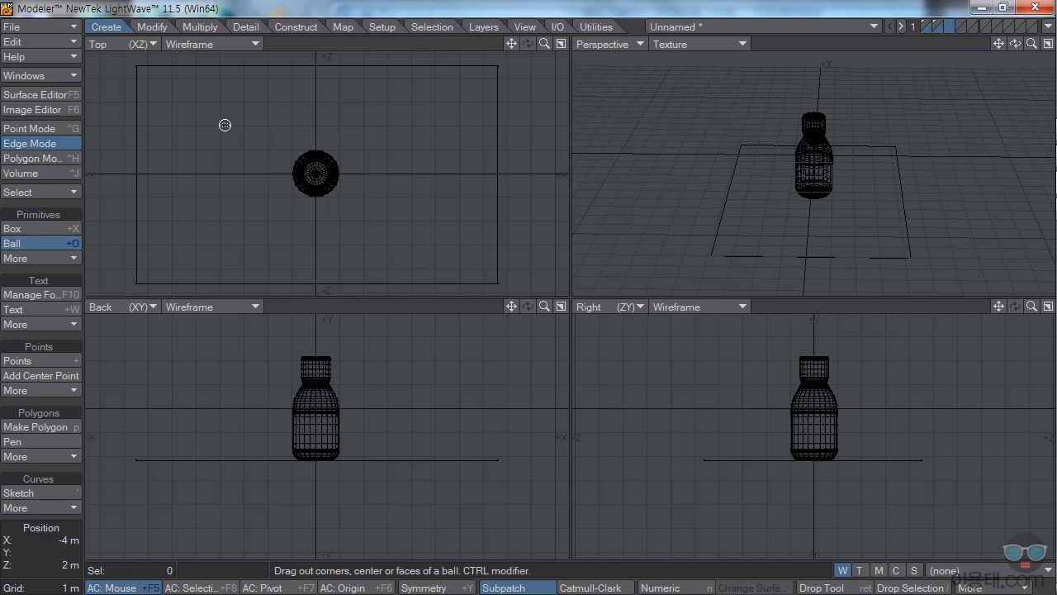
left_click_drag(281, 92, 314, 121)
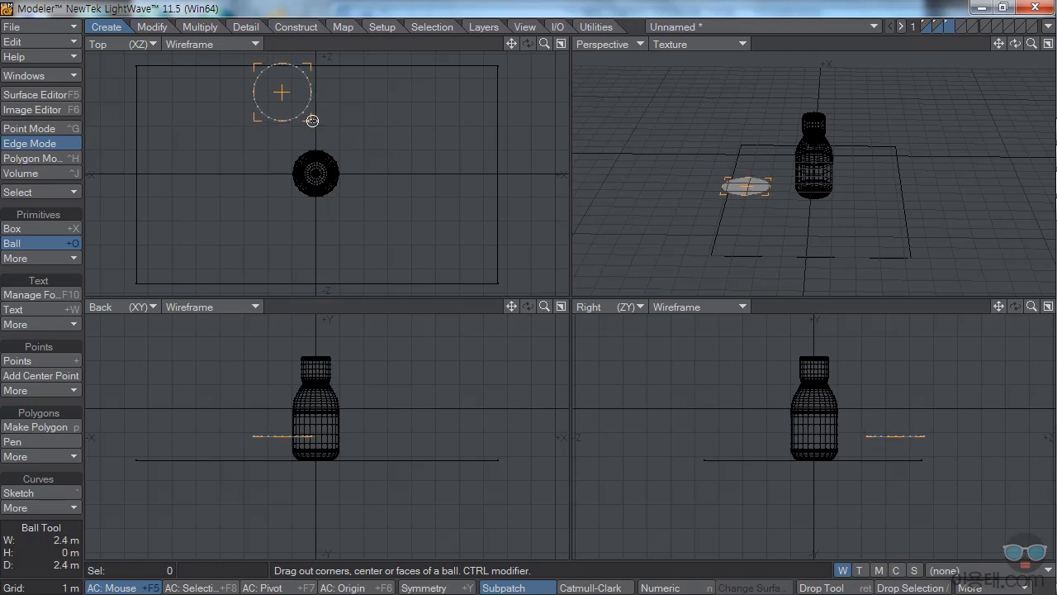
left_click_drag(276, 398, 282, 410)
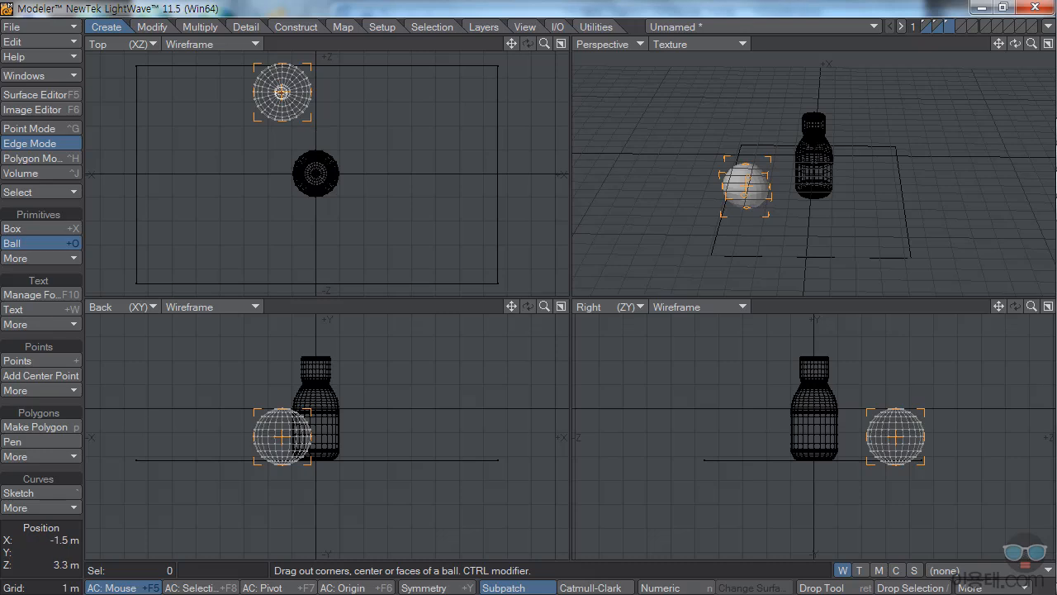
Reposition the ball so it rests on the floor diagonally behind the bottle, and finish the ball.
left_click_drag(281, 91, 268, 113)
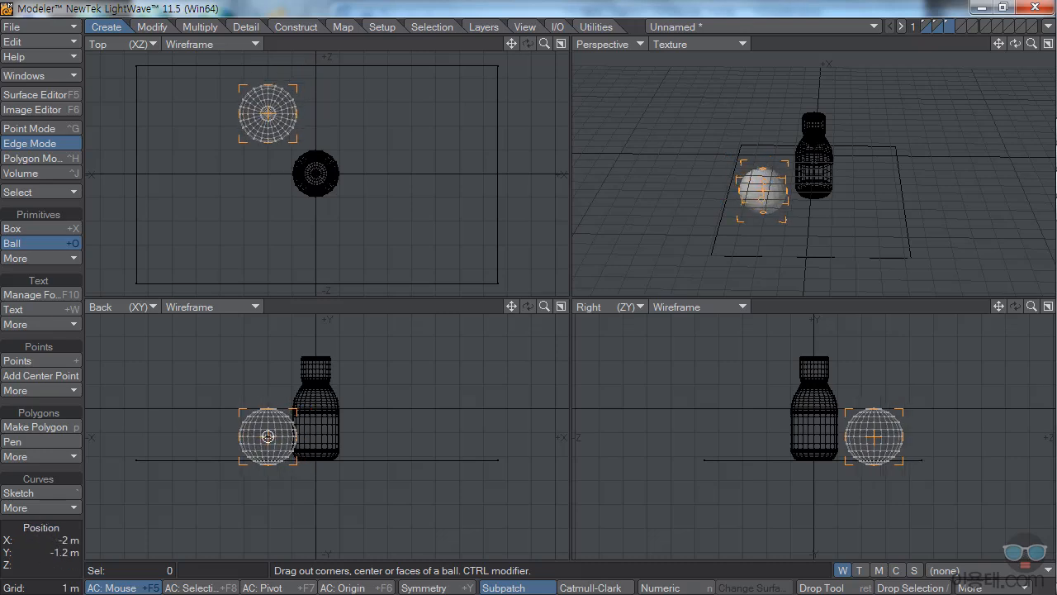
left_click_drag(268, 436, 266, 430)
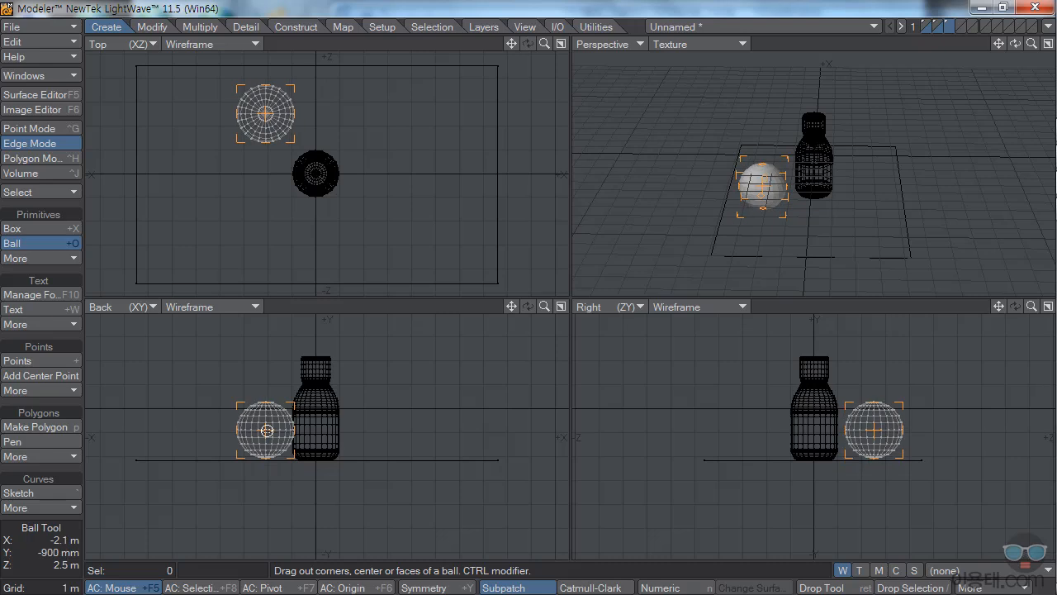
left_click_drag(266, 115, 278, 117)
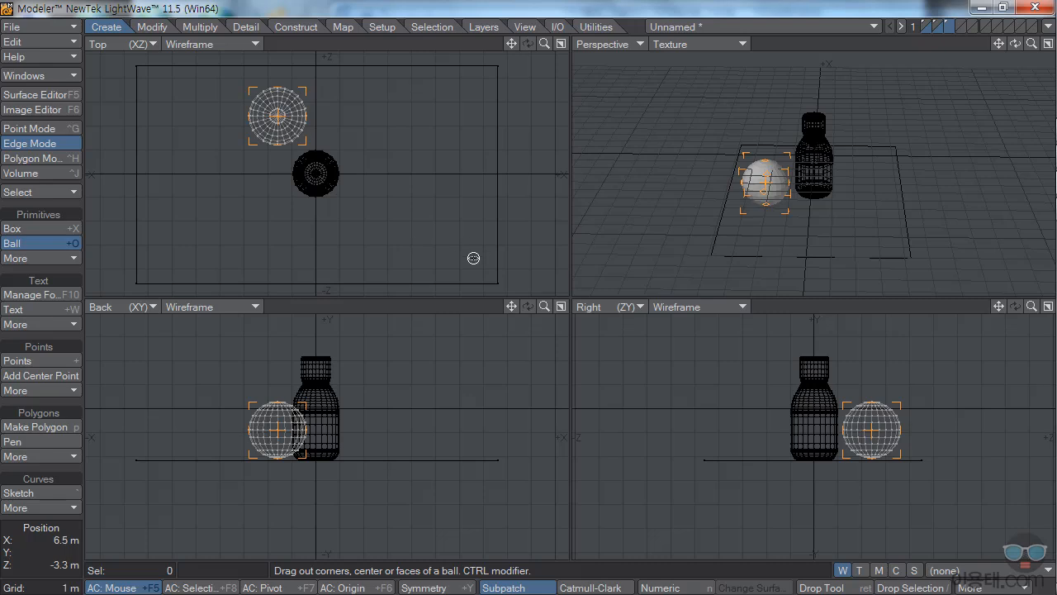
key("space")
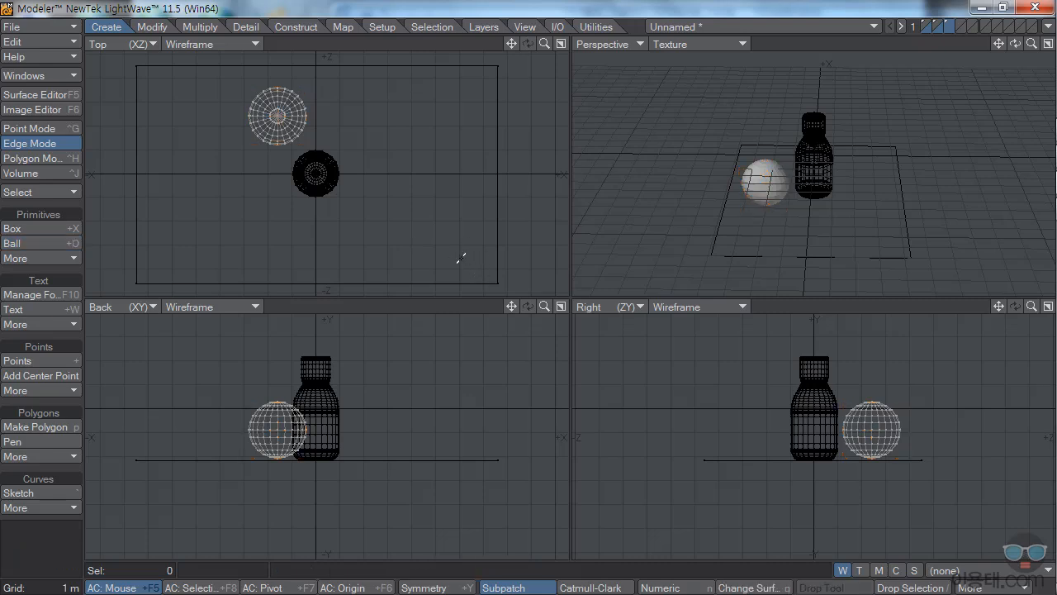
Assign the ball a new surface named 구 with a pink colour of 255, 0, 128.
left_click(743, 589)
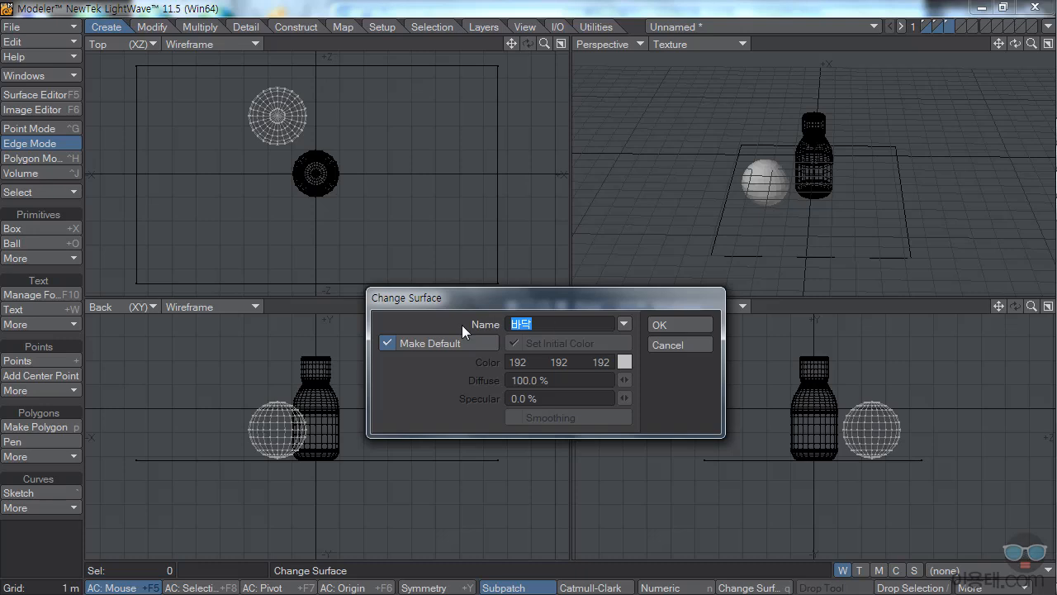
type("ㅋ")
left_click(624, 363)
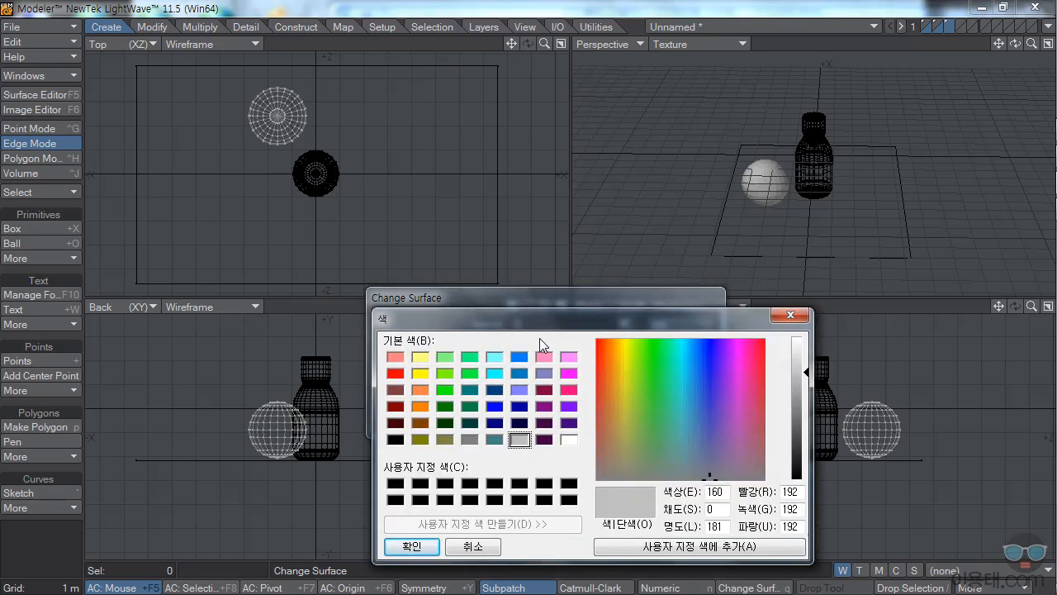
left_click(568, 389)
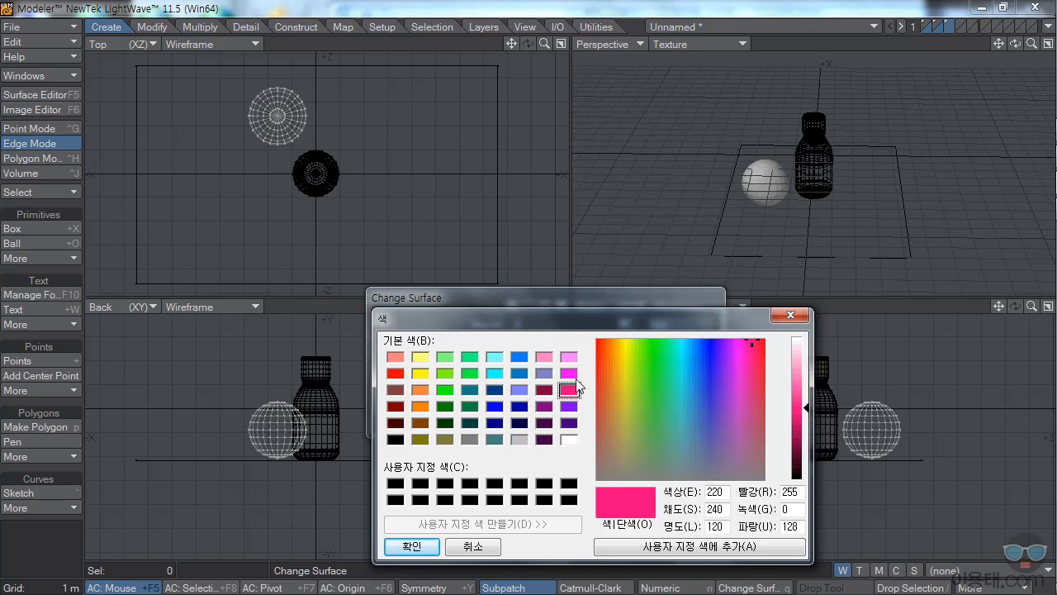
left_click(411, 549)
left_click(666, 324)
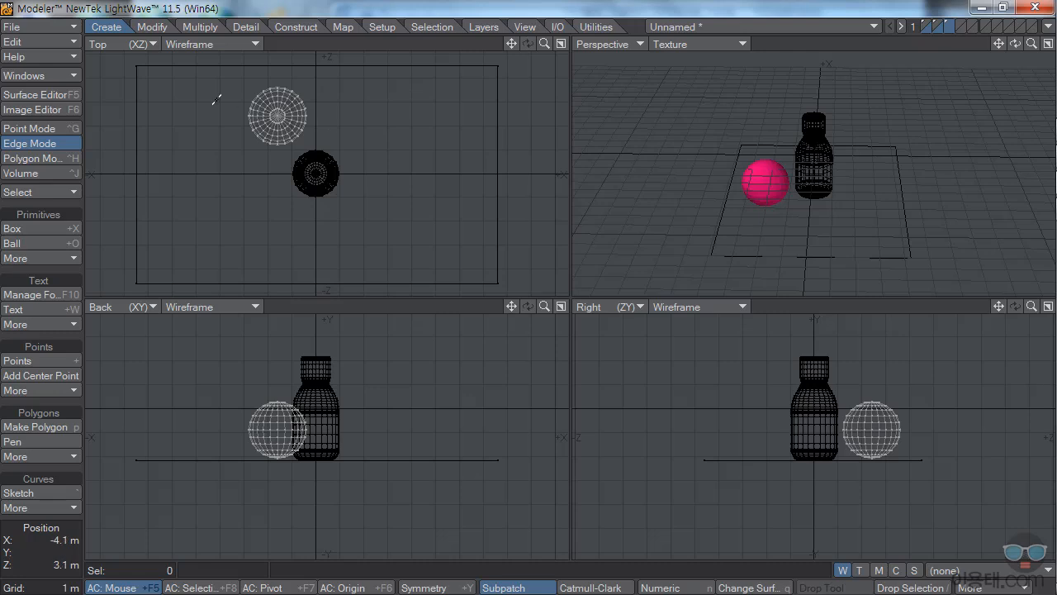
Save the object as 페트병 in the 라이트웨이브 11.5 folder.
left_click(47, 26)
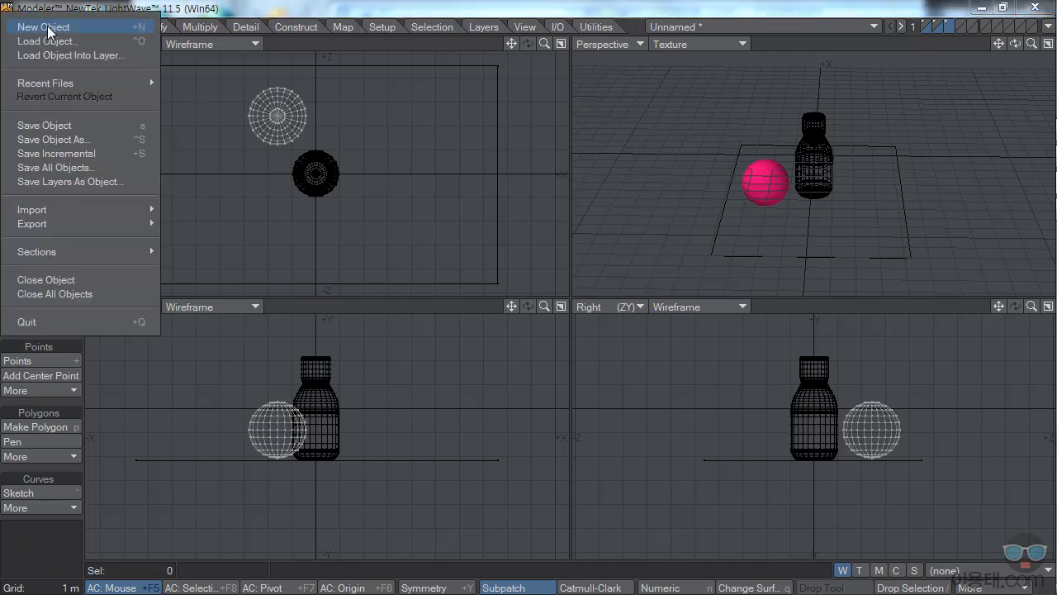
left_click(48, 125)
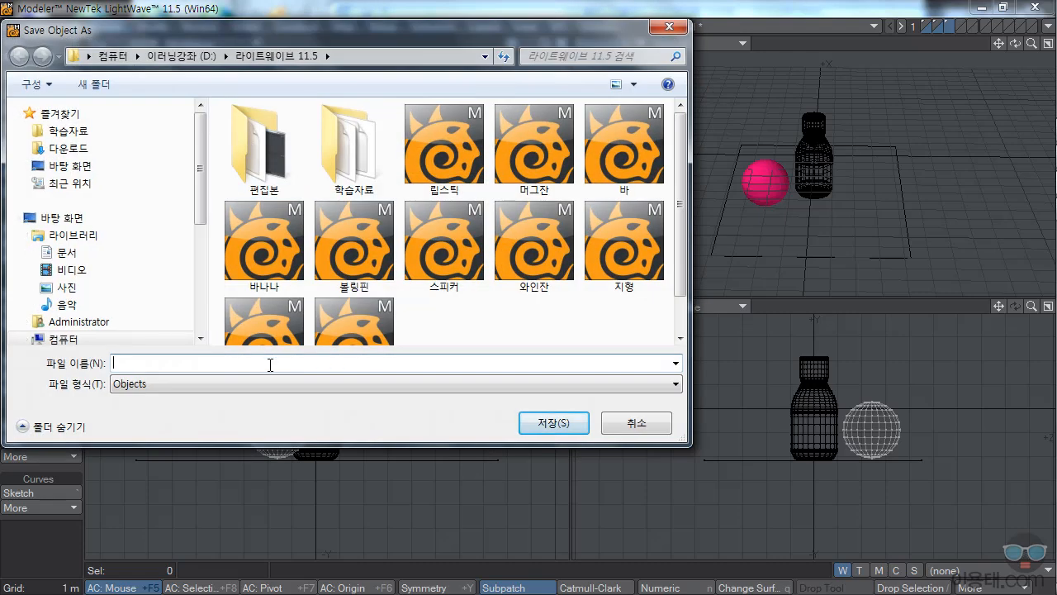
type("페트병")
left_click(554, 422)
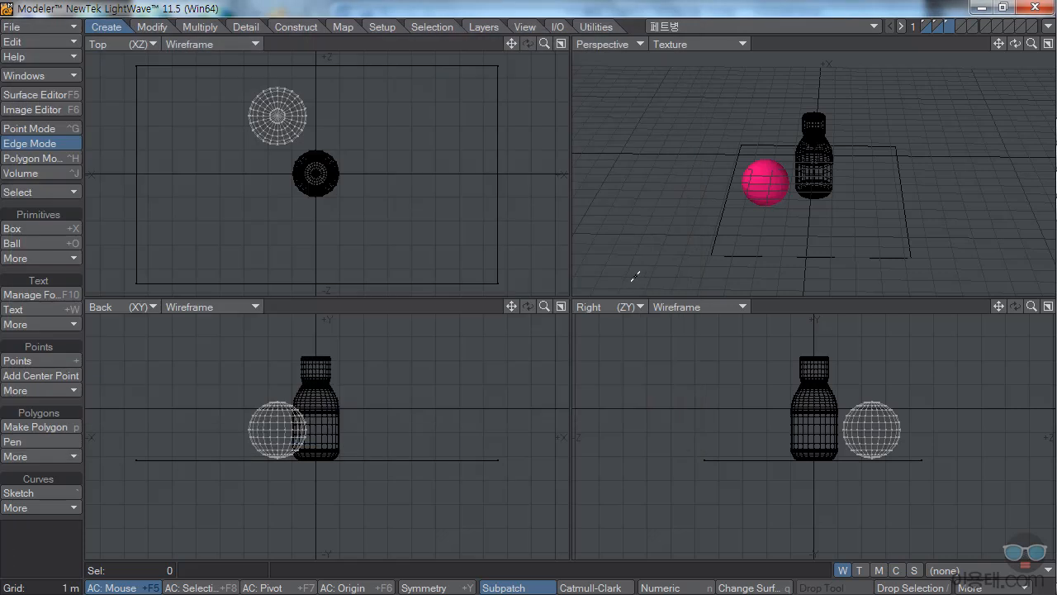
Send the 페트병 object with its bottle, floor and ball layers to LightWave Layout.
left_click(1050, 29)
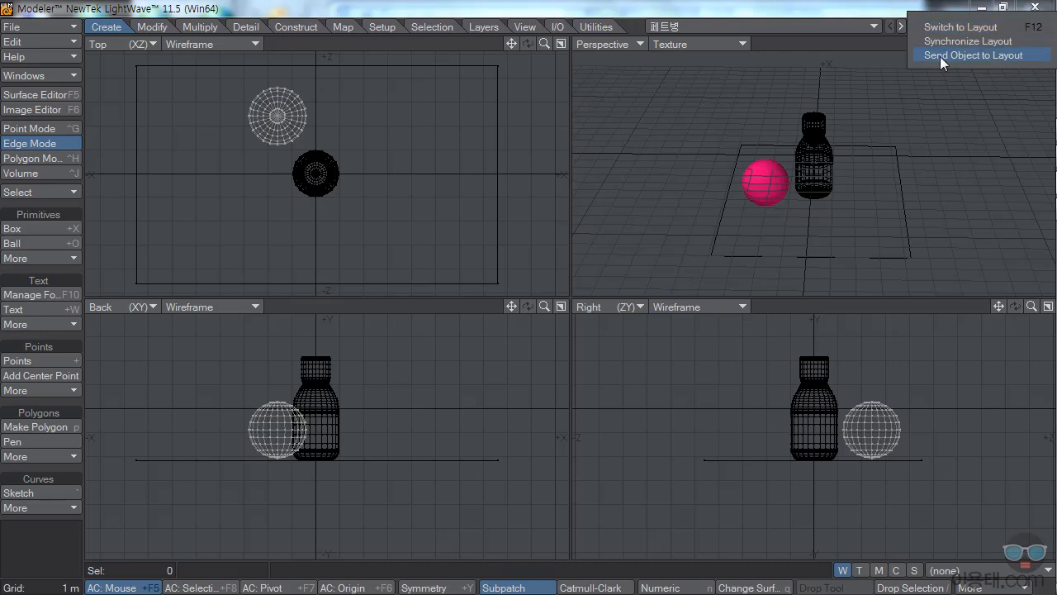
left_click(969, 55)
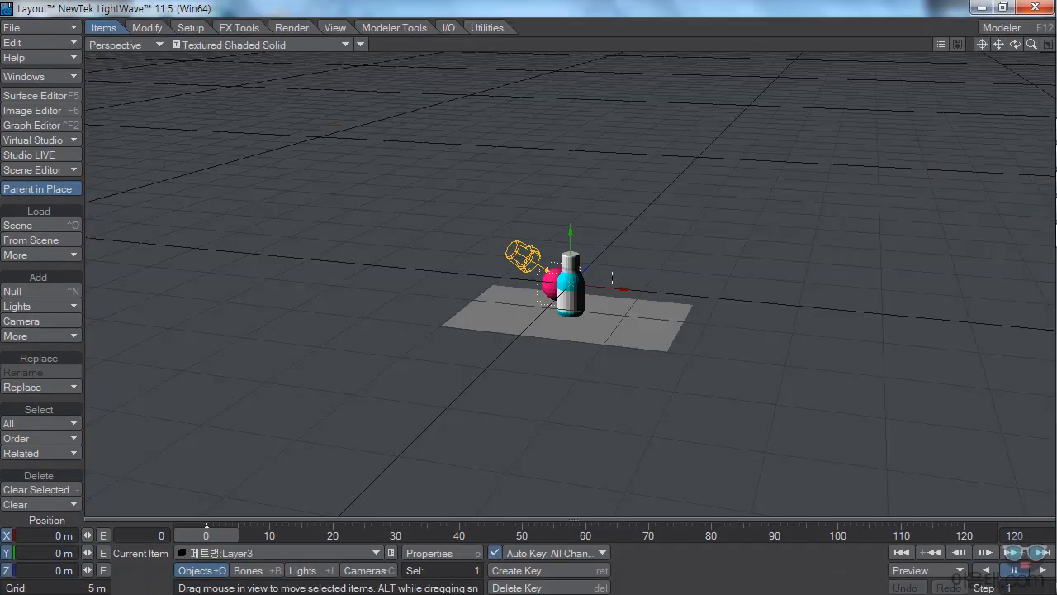
left_click_drag(1032, 45, 1043, 136)
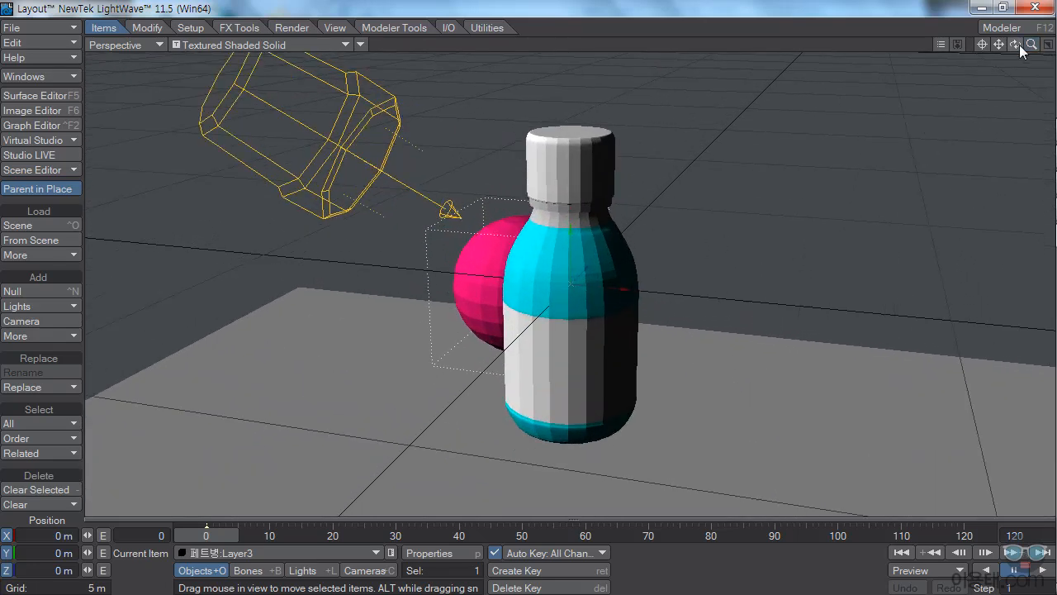
left_click_drag(1015, 45, 1009, 121)
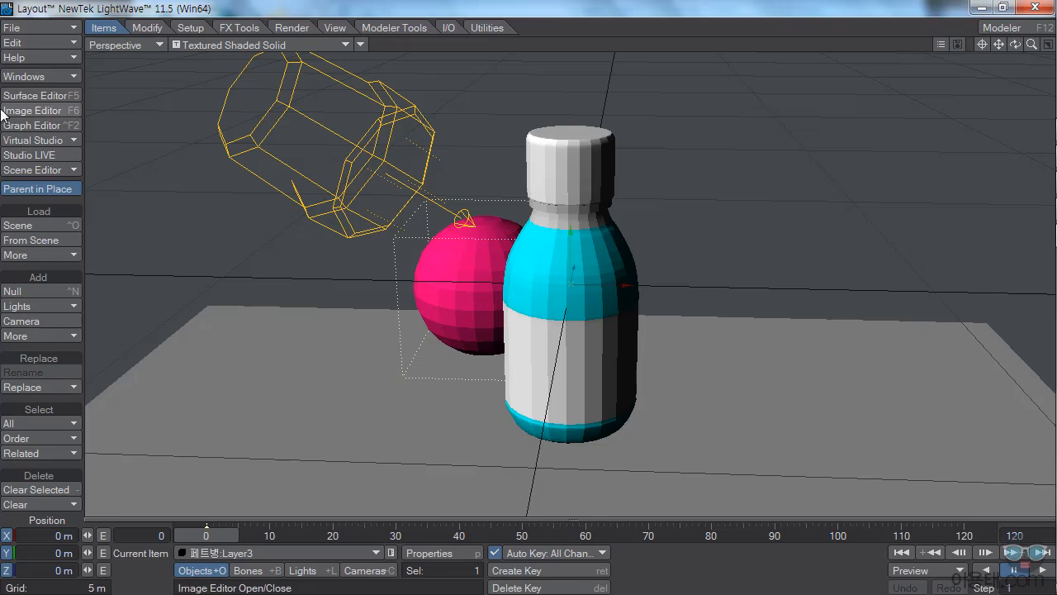
In the Surface Editor, enable smoothing on the Default surface and set its colour to white (255, 255, 255).
left_click(31, 96)
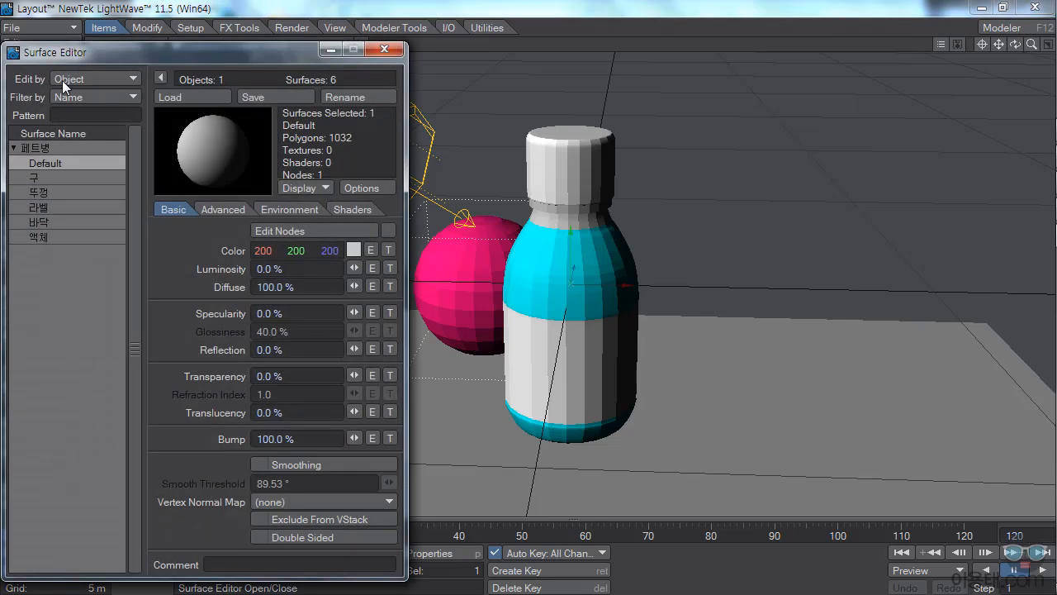
left_click_drag(156, 51, 159, 41)
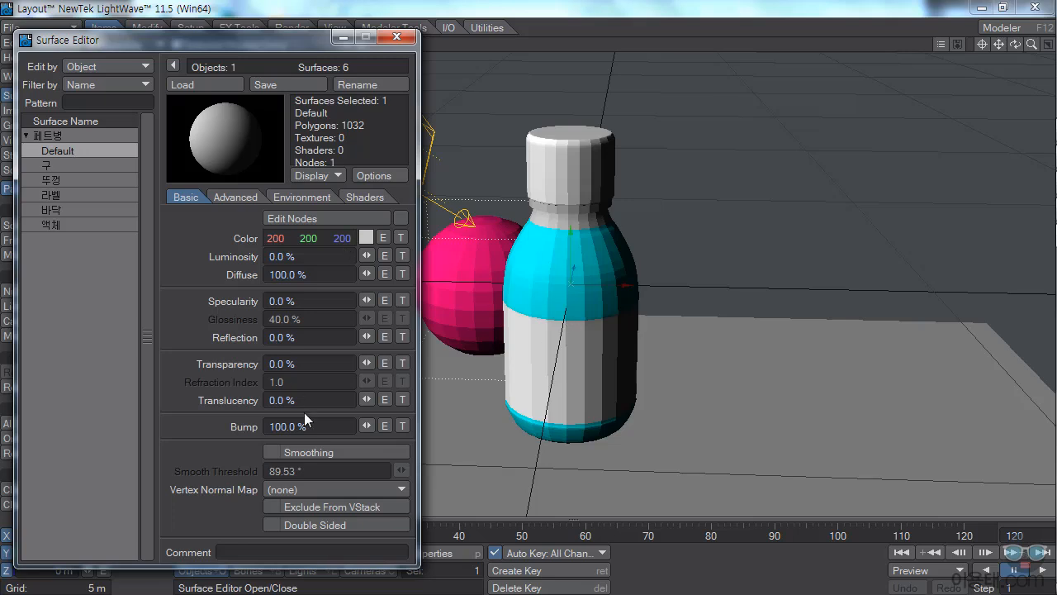
left_click(273, 451)
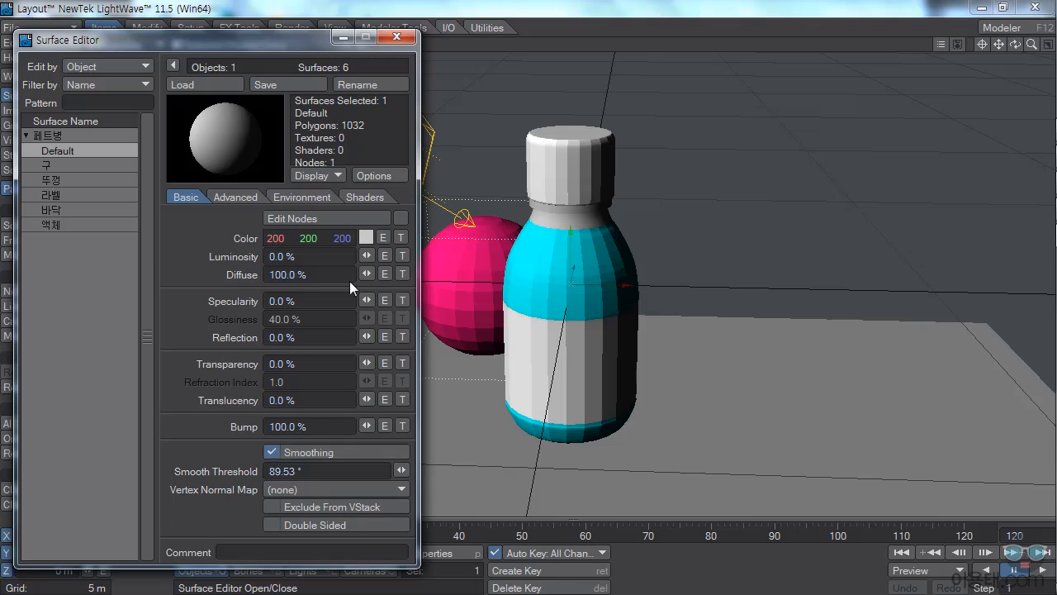
left_click(366, 238)
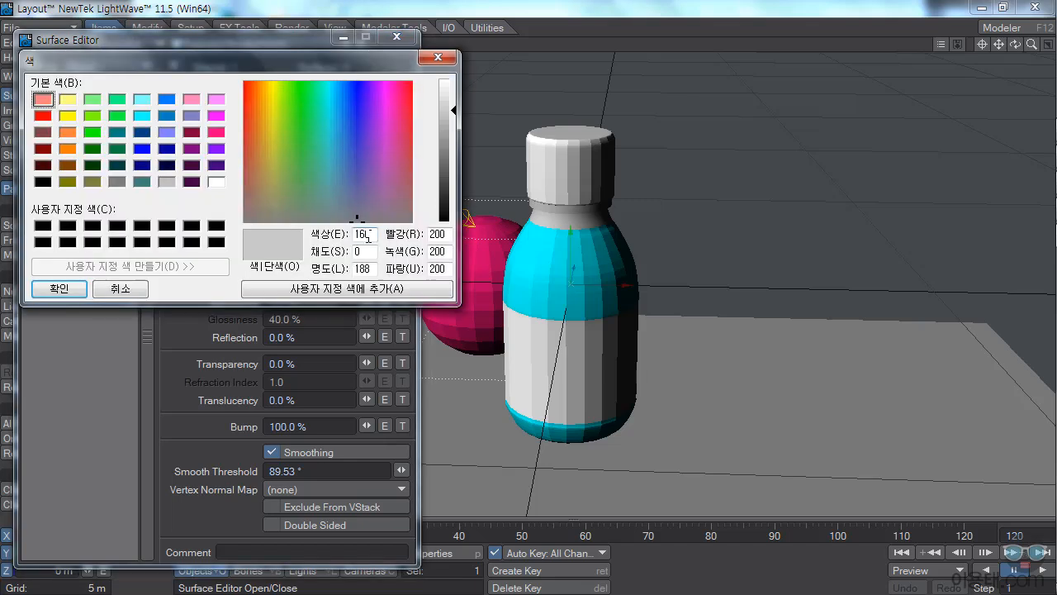
left_click(216, 181)
left_click(79, 290)
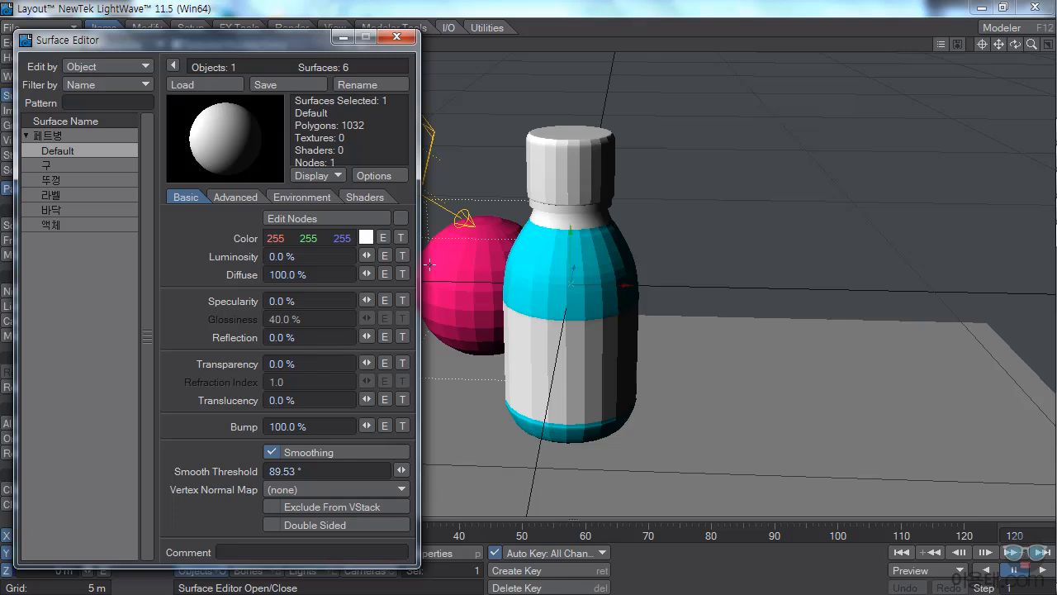
Set the Default surface's transparency to 85% and its reflection to 65%.
left_click(313, 363)
type("85")
key("Tab")
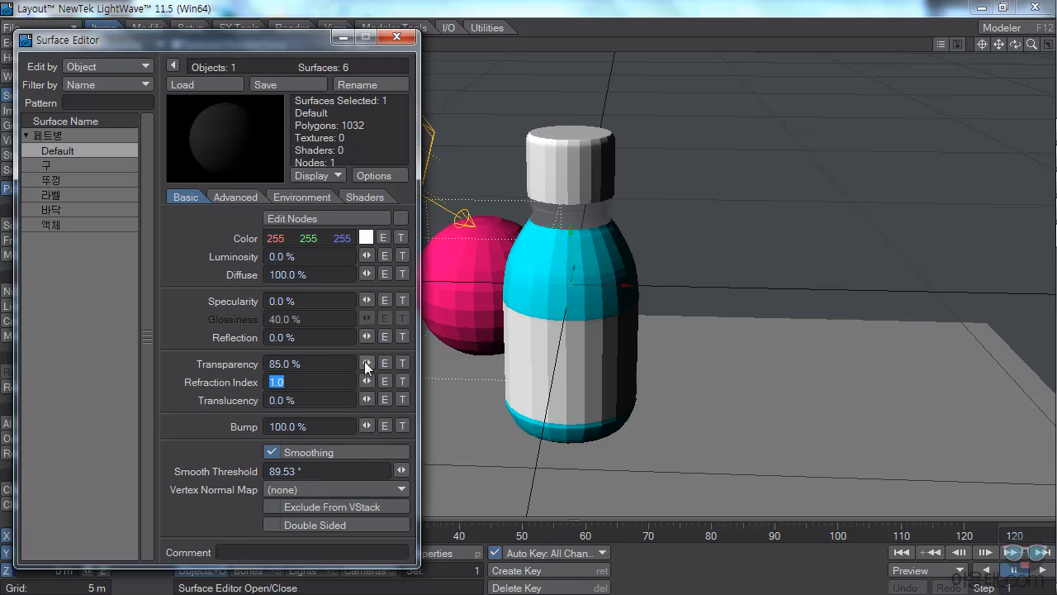
left_click(311, 337)
type("65")
key("Tab")
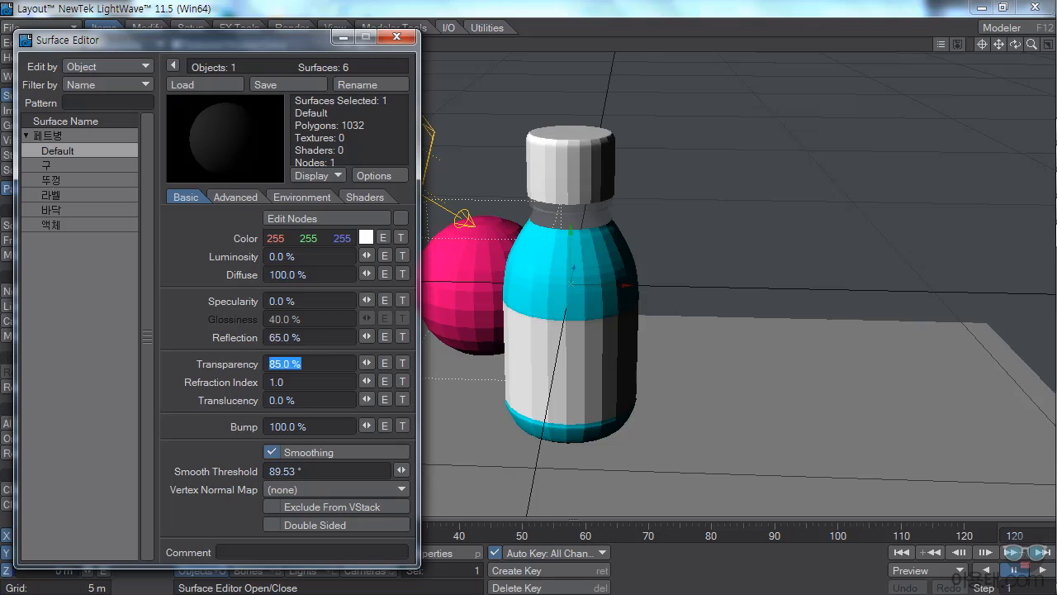
left_click(320, 336)
Change the Default surface's reflection option to Ray Tracing + Spherical Map.
left_click(303, 197)
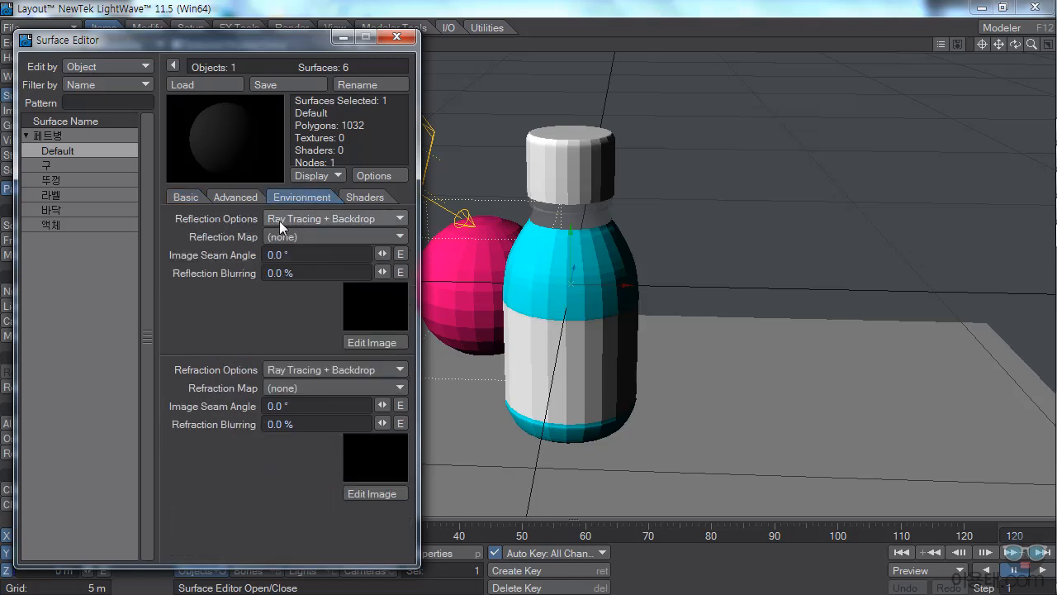
left_click(279, 222)
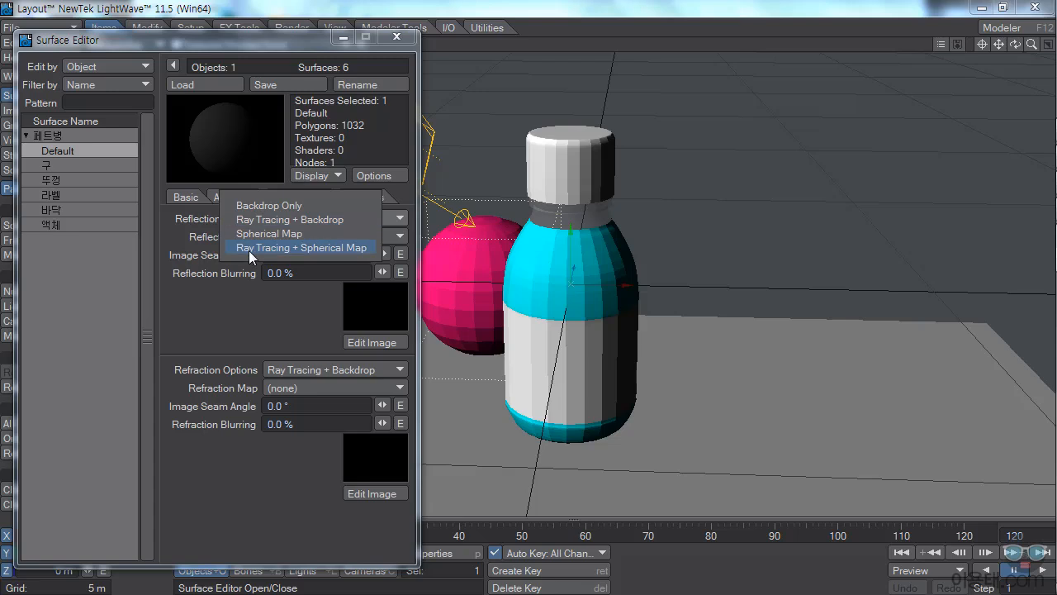
left_click(327, 247)
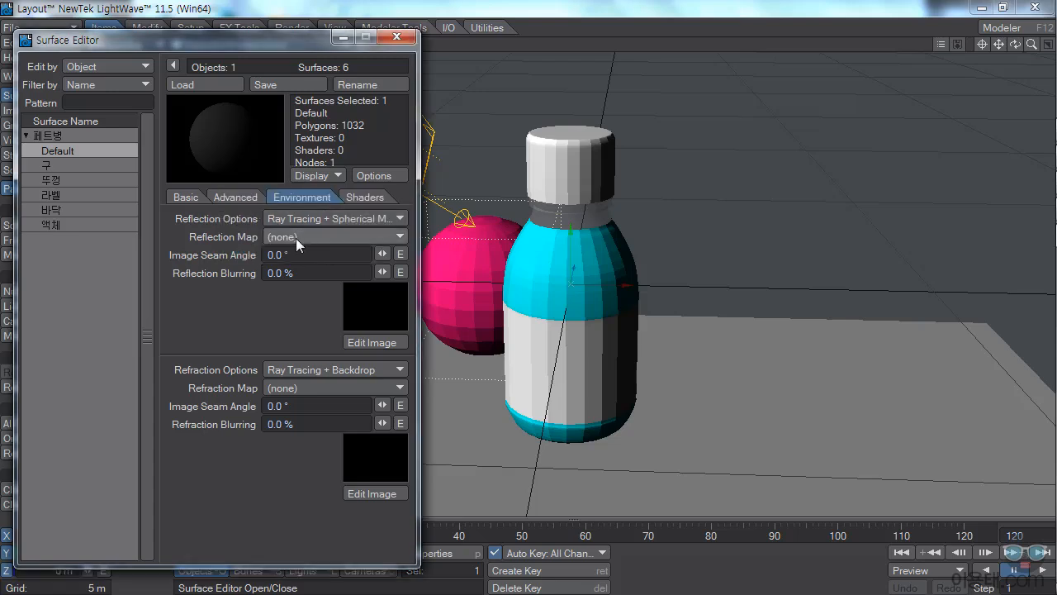
Load the 로드 road photo as the Default surface's reflection map.
left_click(296, 238)
left_click(302, 253)
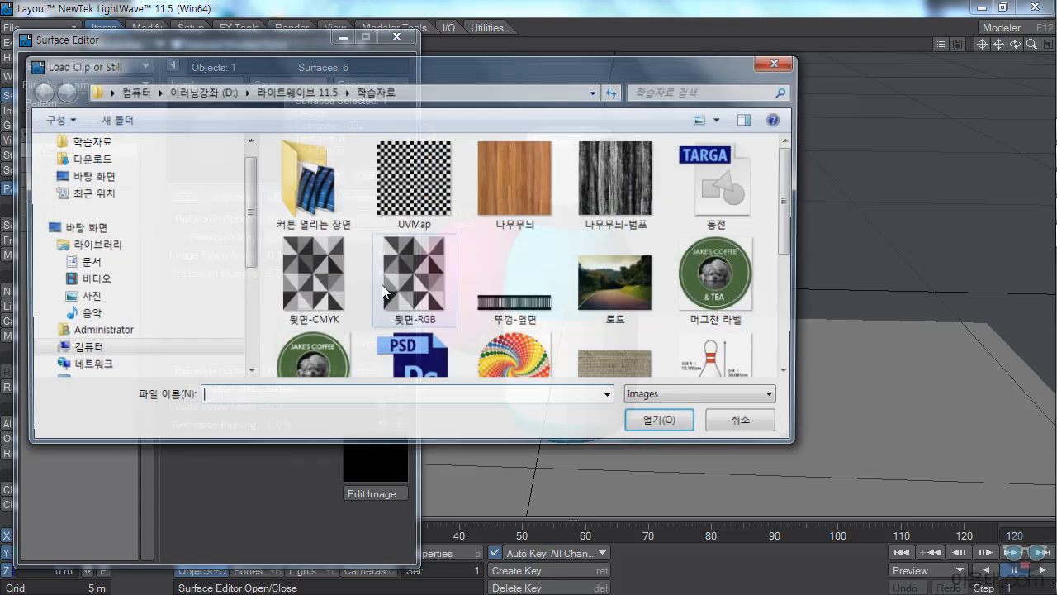
left_click(622, 290)
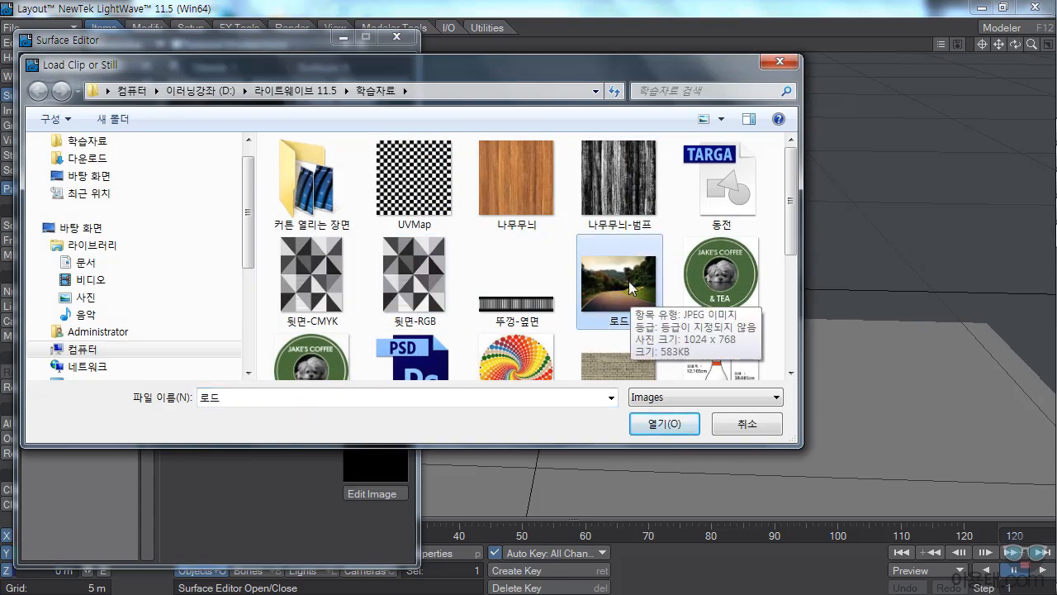
left_click(674, 426)
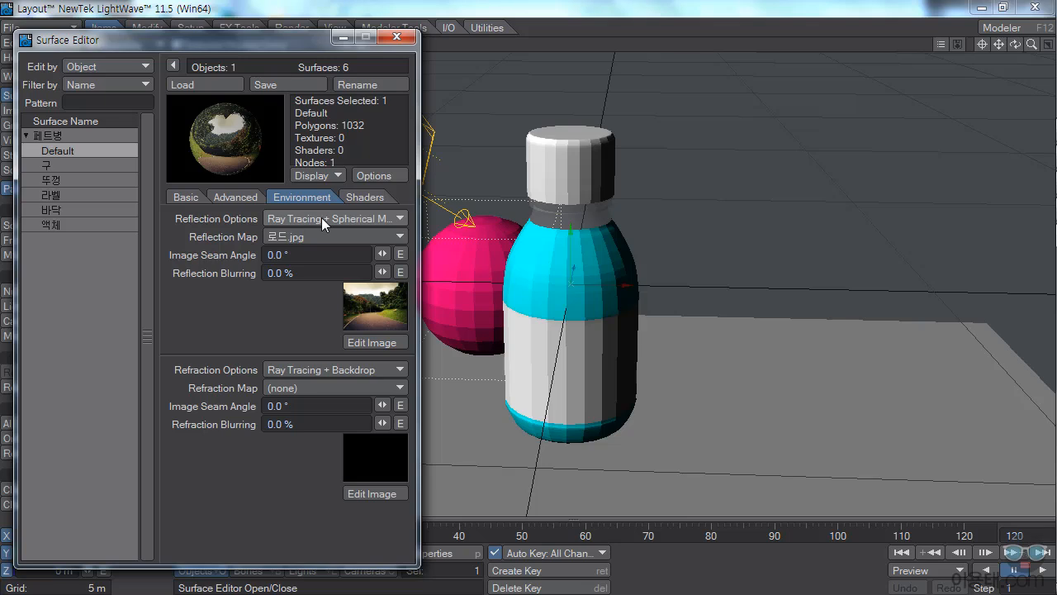
Enable smoothing on the 액체 surface and set its transparency to 55% and its reflection to 45%.
left_click(187, 197)
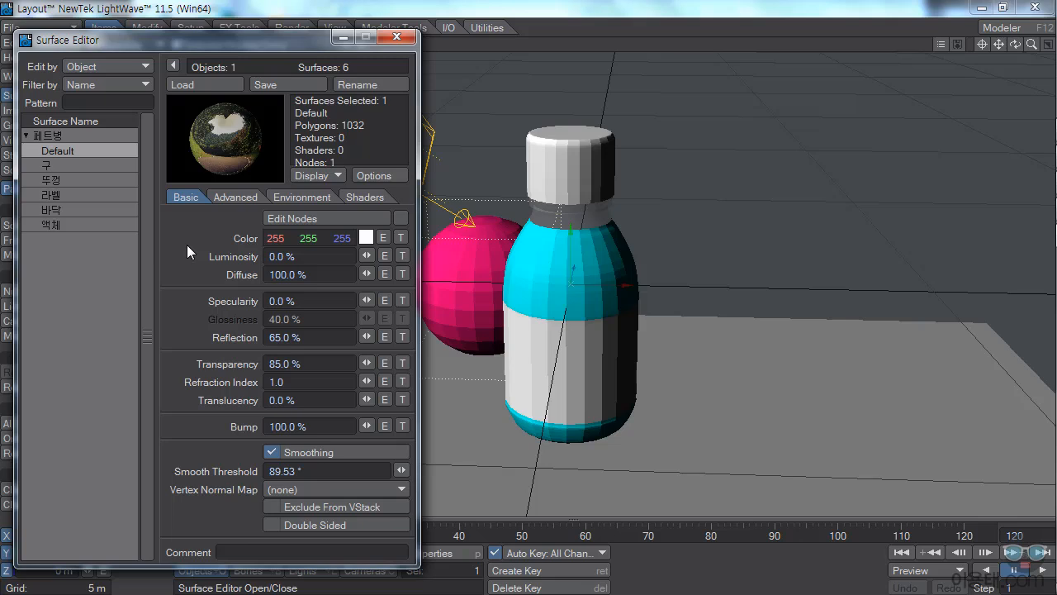
left_click(61, 223)
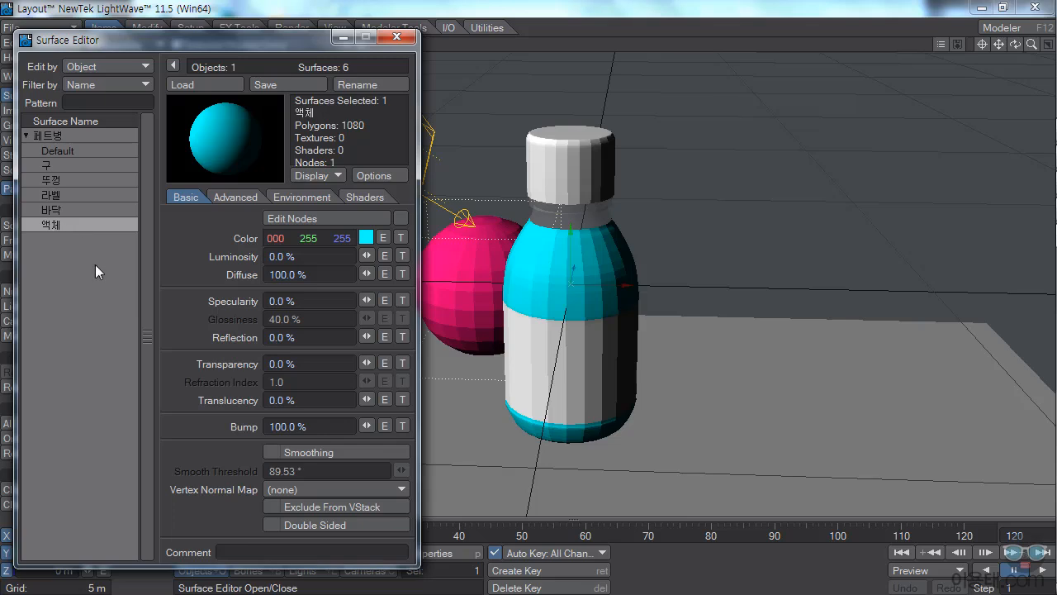
left_click(270, 450)
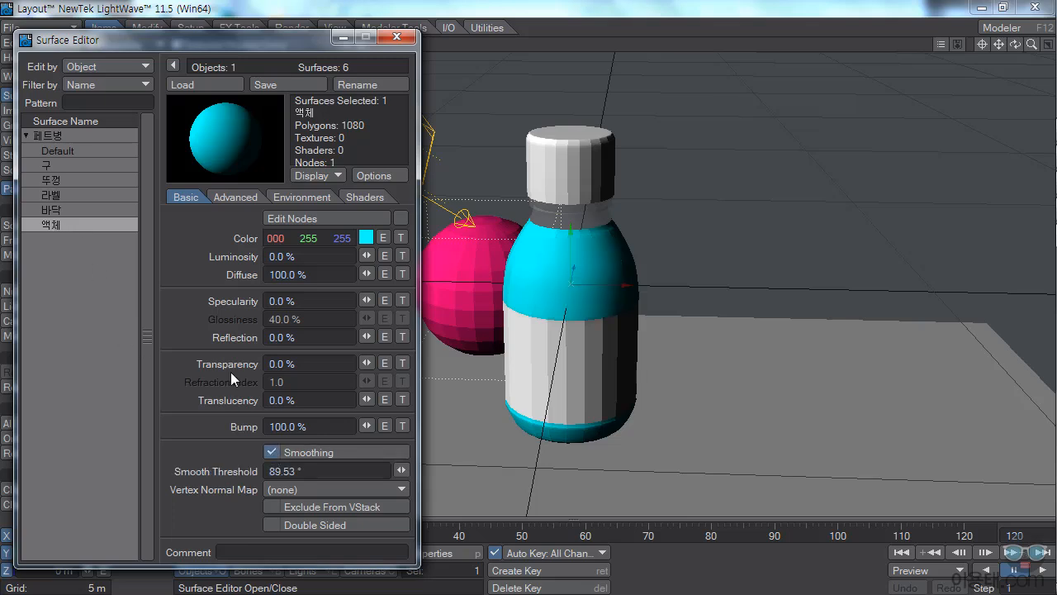
left_click(277, 364)
type("55")
key("Tab")
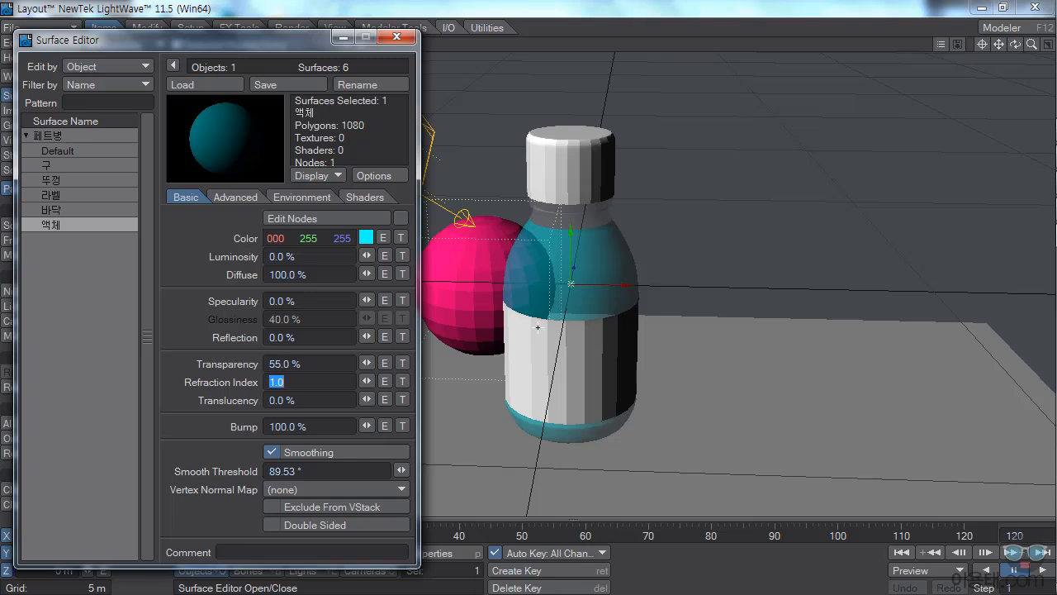
left_click(305, 340)
type("45")
key("Tab")
Set the 액체 surface's reflection option to Ray Tracing + Spherical Map with 로드.jpg as its reflection map.
left_click(300, 197)
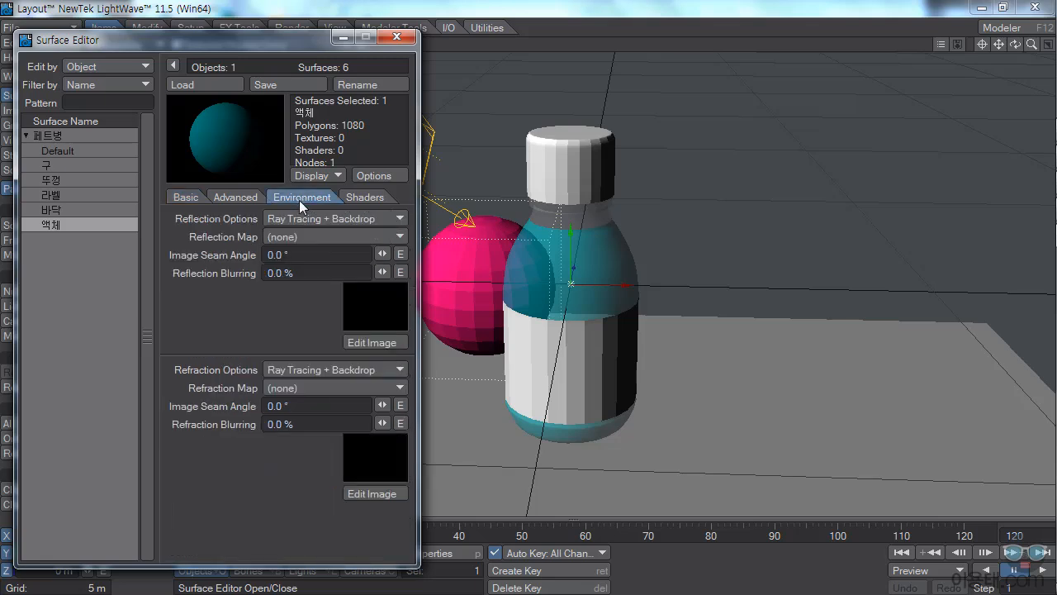
left_click(295, 220)
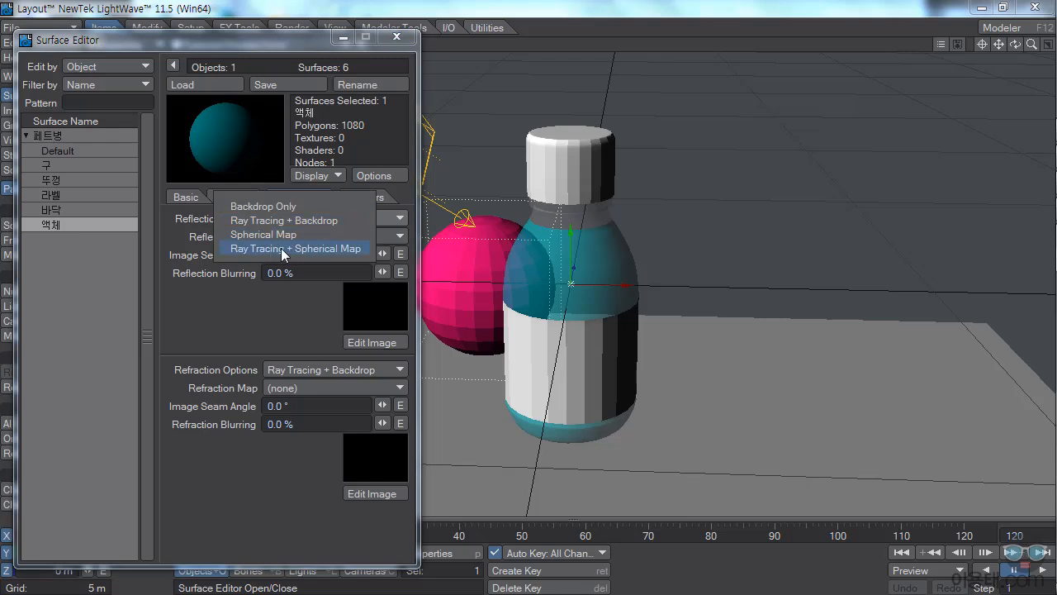
left_click(289, 247)
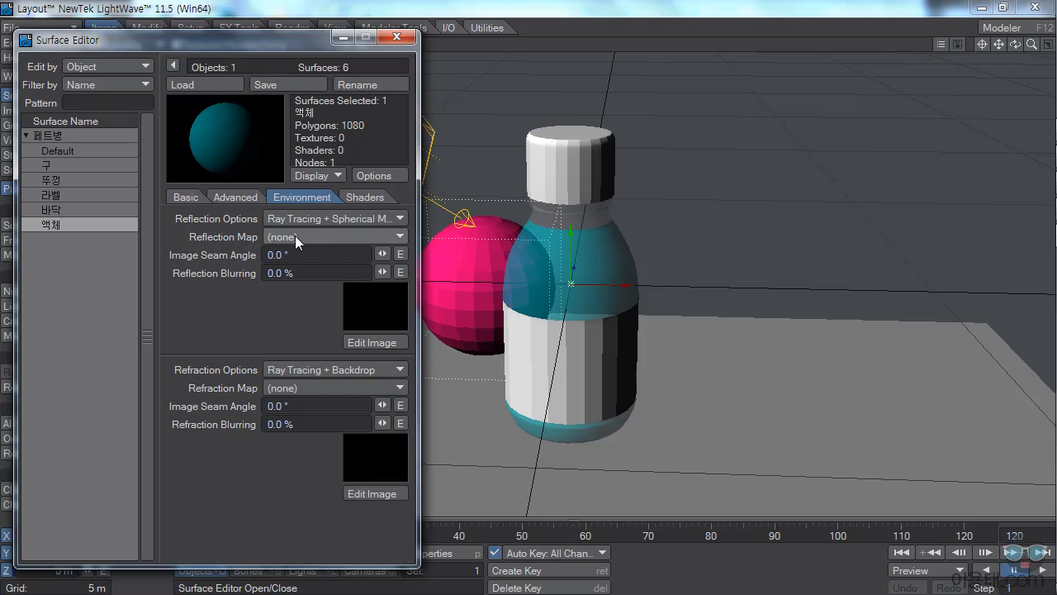
left_click(295, 235)
left_click(290, 252)
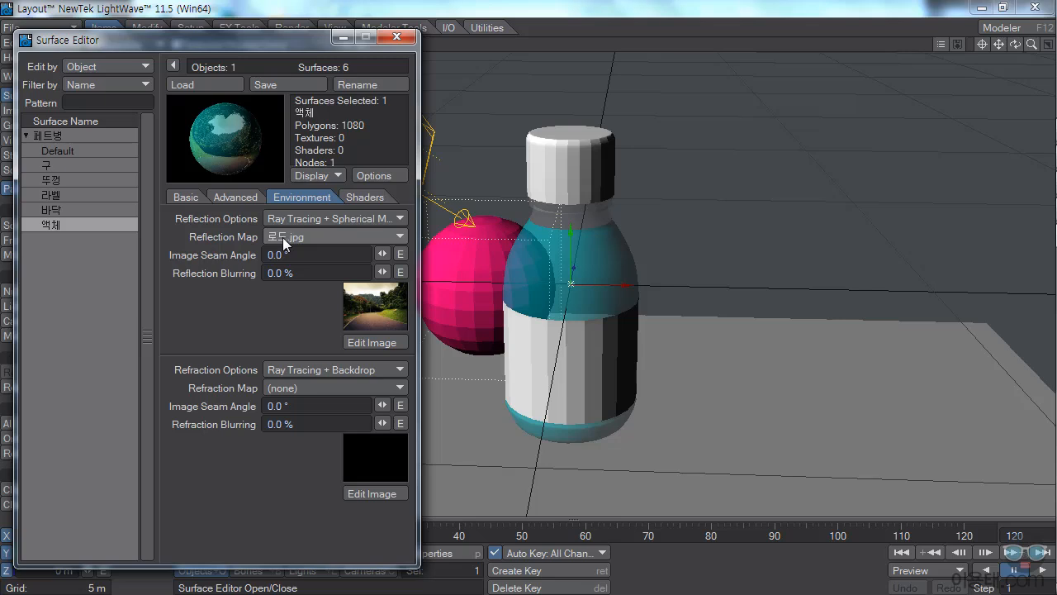
left_click(188, 199)
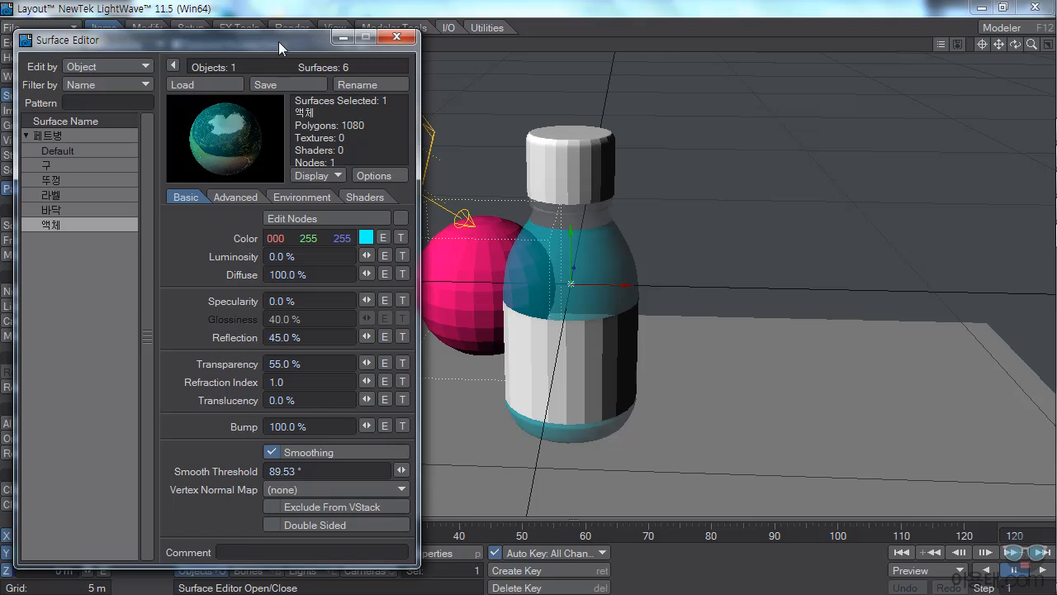
Switch the perspective viewport's display mode to VPR, keeping the Surface Editor open.
left_click_drag(279, 41, 294, 300)
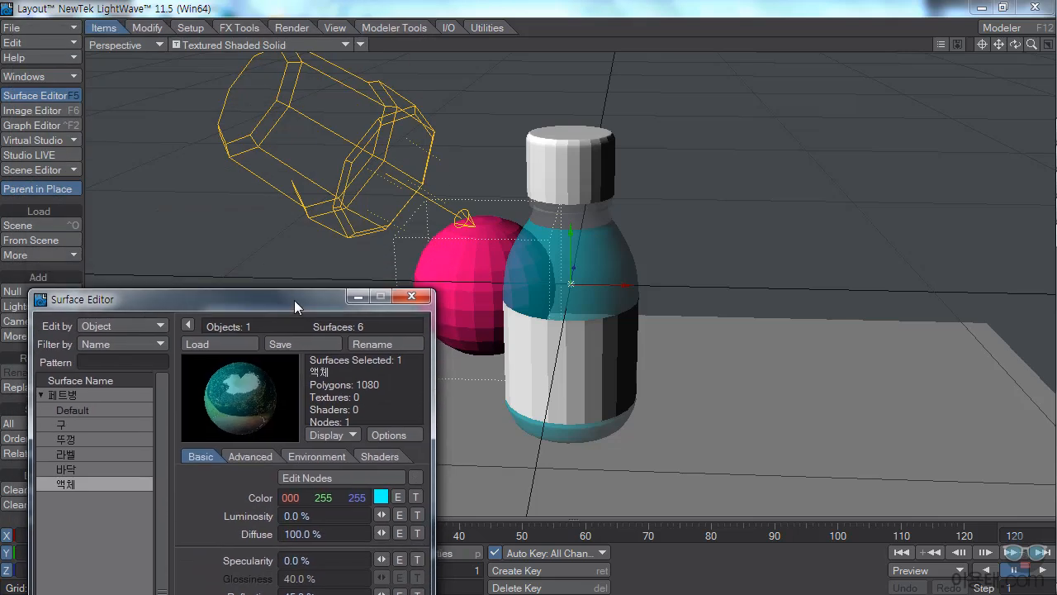
left_click(281, 45)
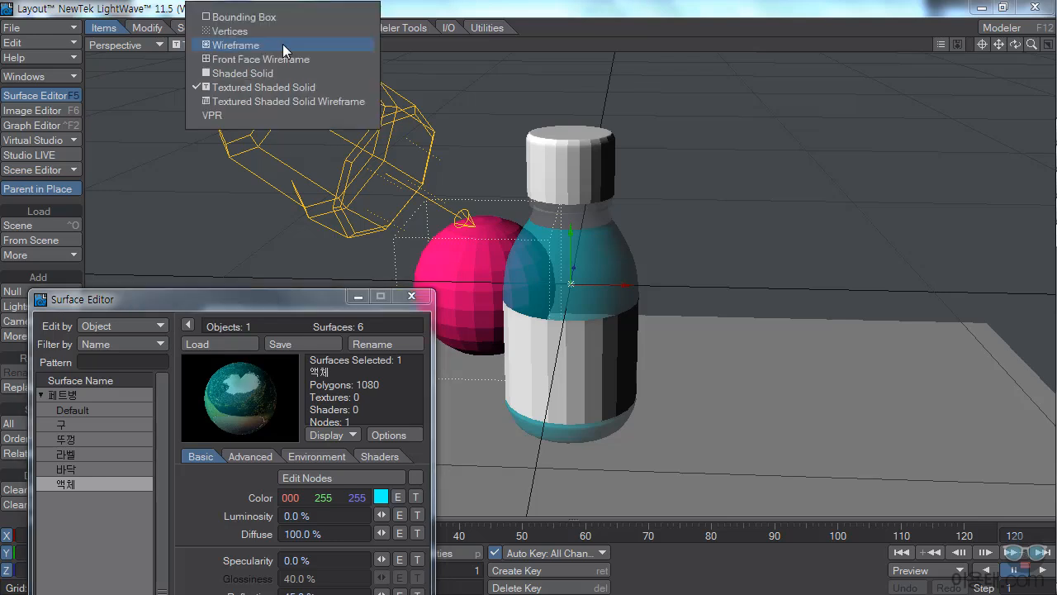
left_click(226, 116)
left_click_drag(278, 297, 275, 46)
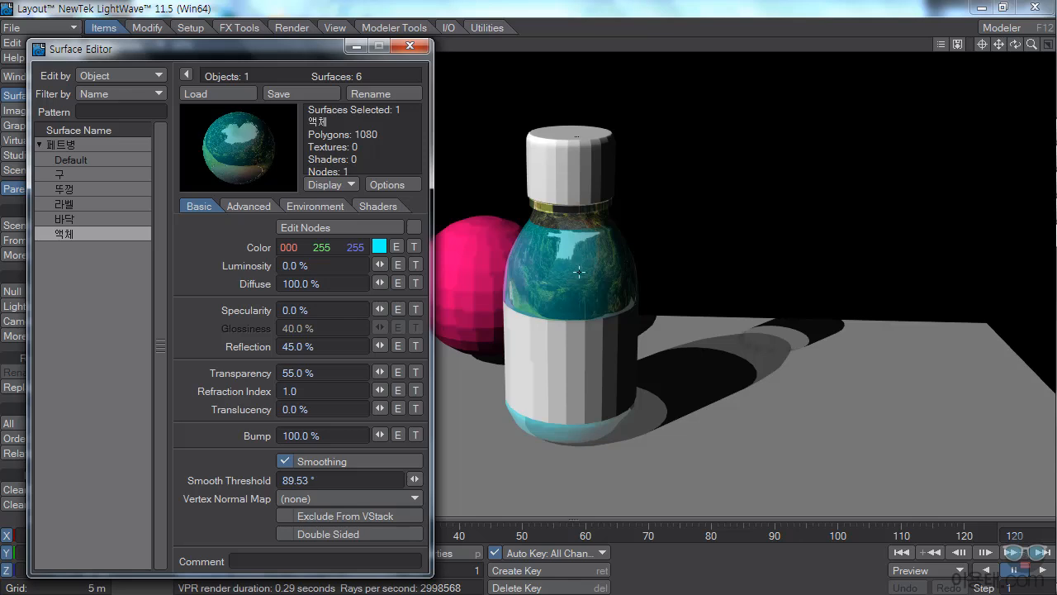
Set the 액체 surface's reflection to 35%.
left_click_drag(317, 346, 234, 349)
type("35")
key("Tab")
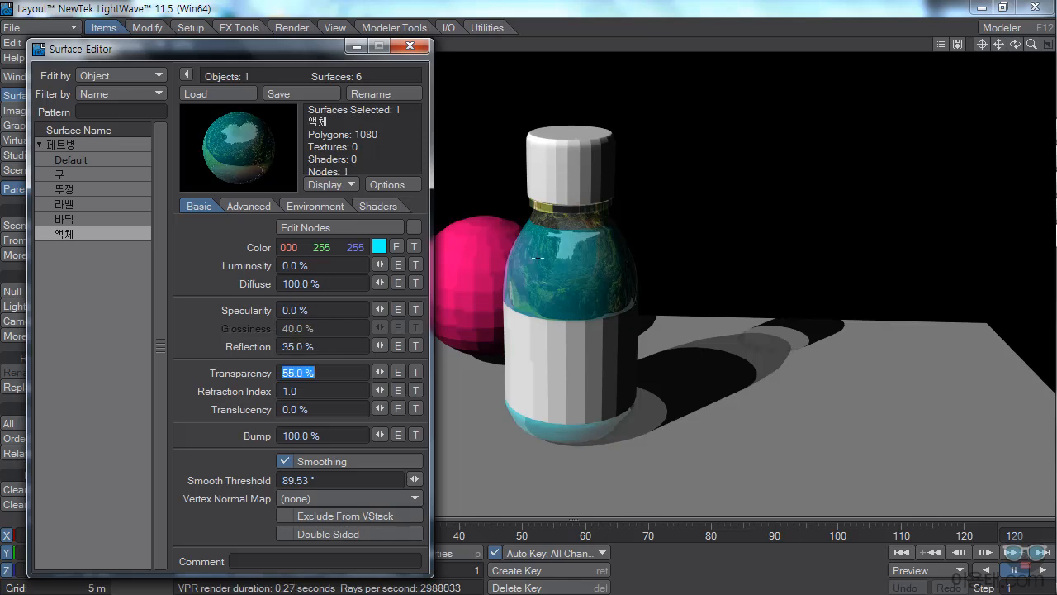
Set the Default surface's reflection to 45%.
left_click(83, 161)
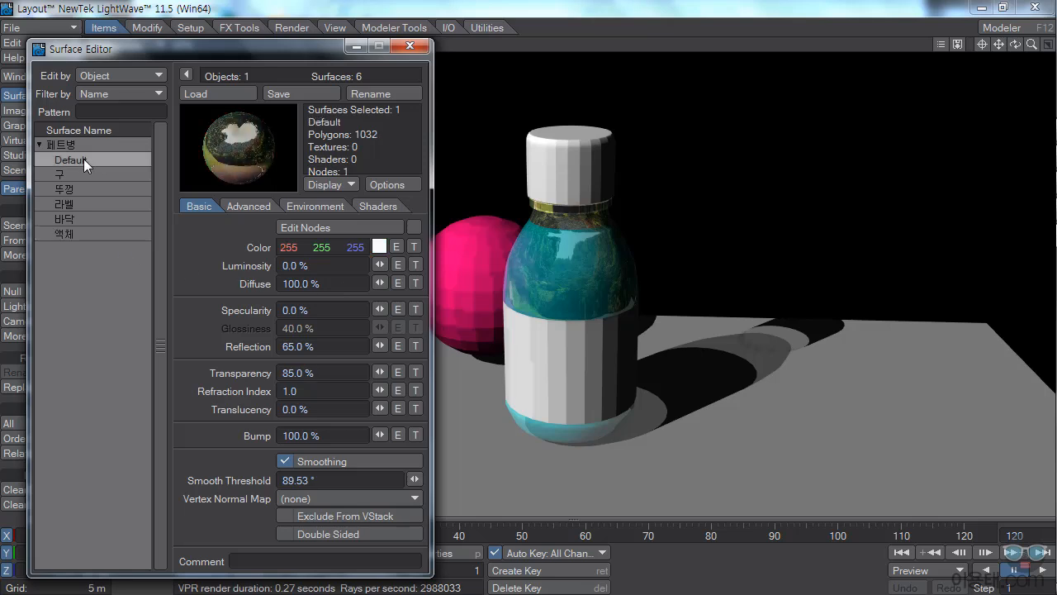
left_click(322, 347)
key("Tab")
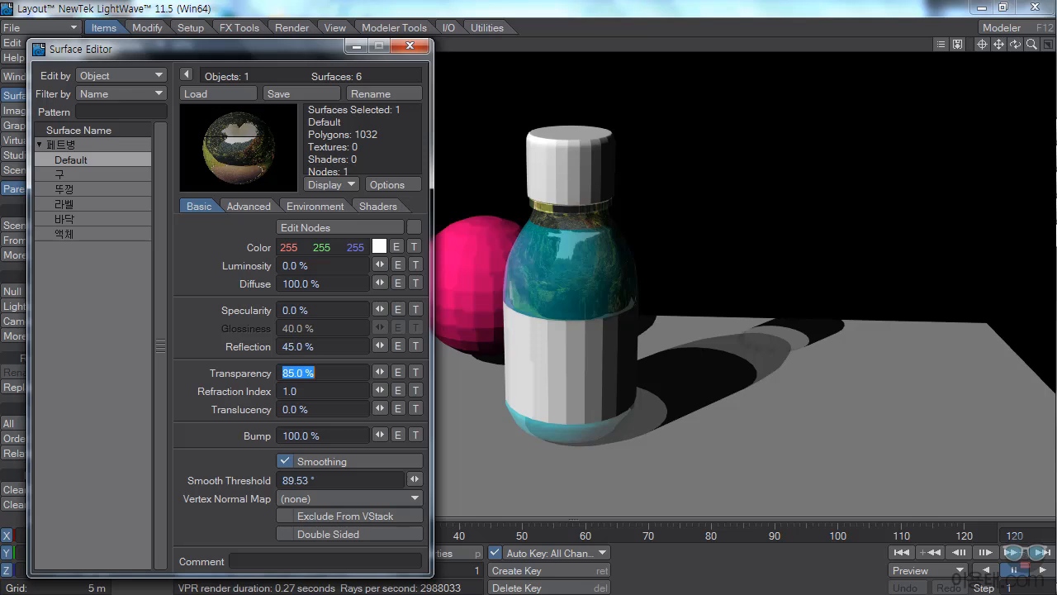
left_click(196, 269)
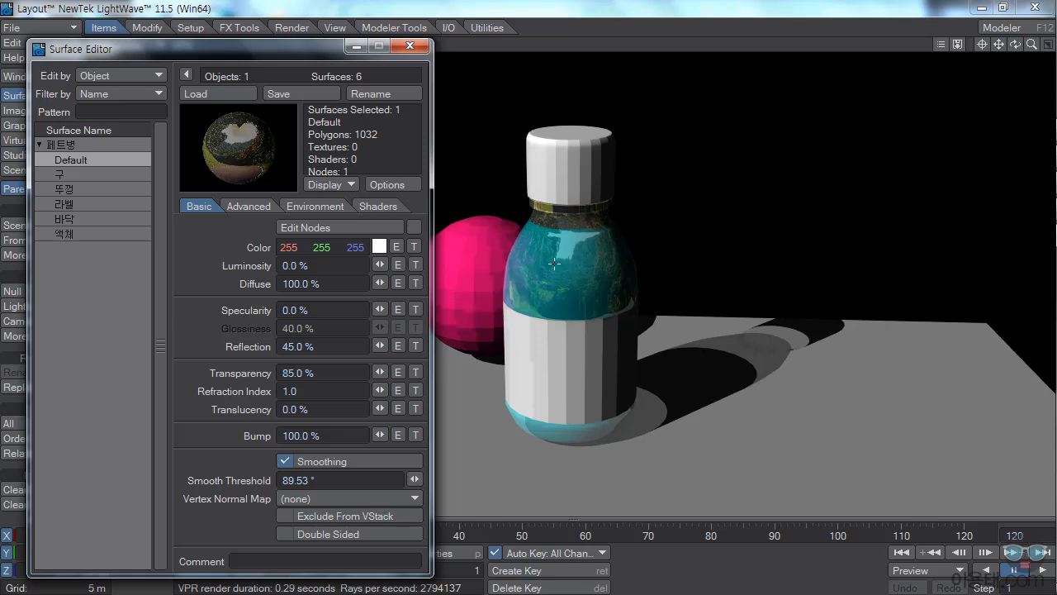
Enable smoothing on the 구 surface and set its reflection to 75%.
left_click(68, 175)
left_click(286, 459)
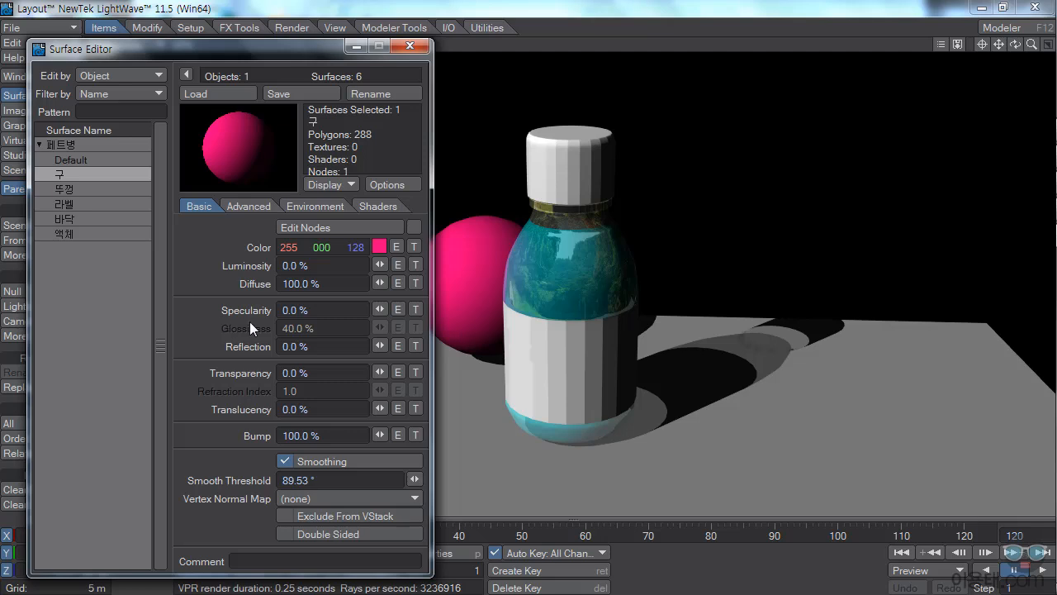
left_click(324, 346)
type("75")
key("Tab")
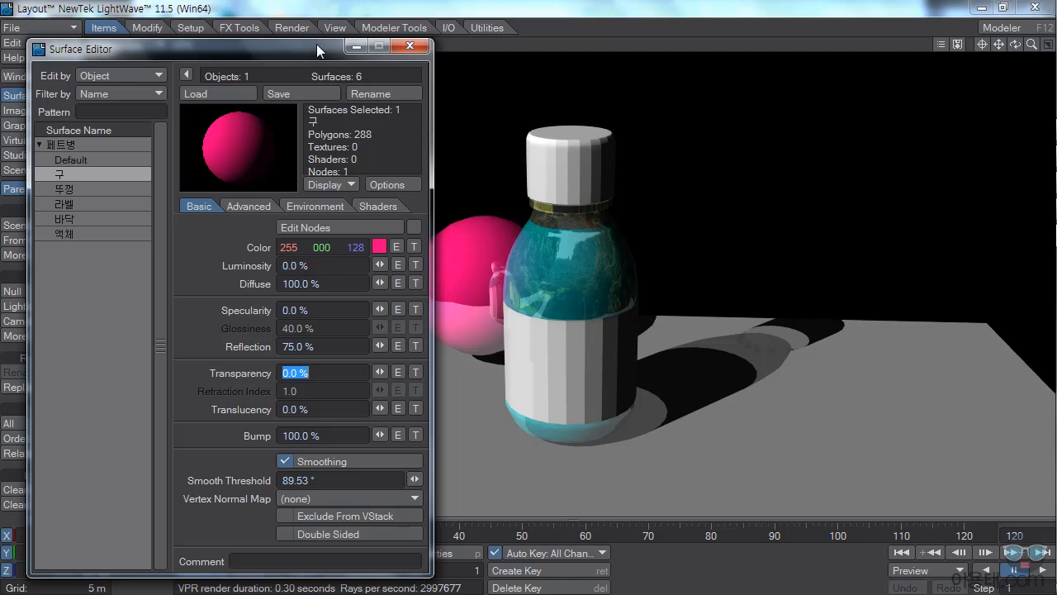
Set the 구 surface's reflection option to Ray Tracing + Spherical Map with 로드.jpg as its reflection map.
left_click_drag(317, 44, 298, 36)
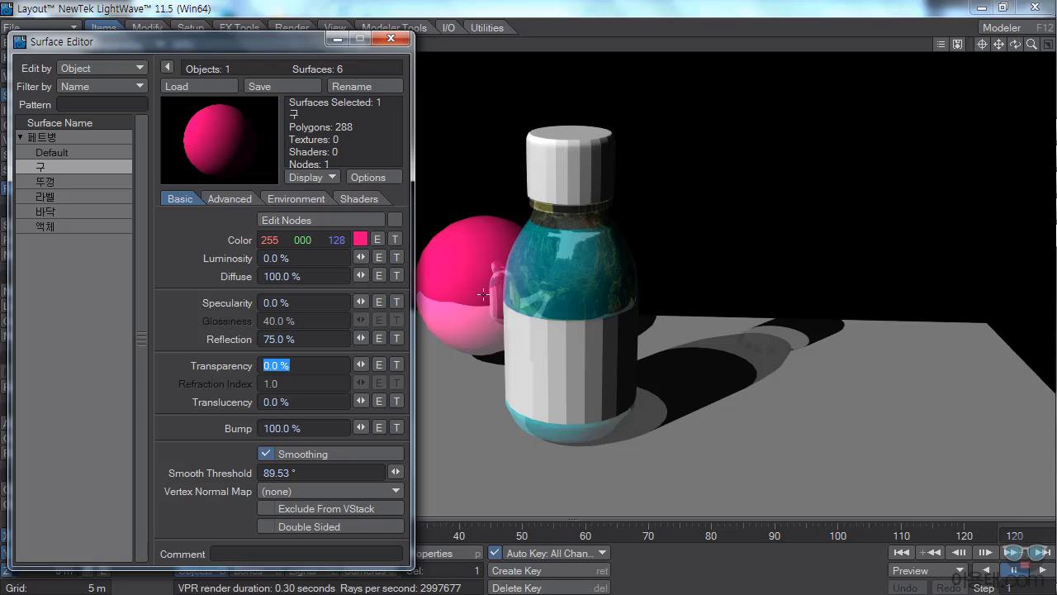
left_click(299, 199)
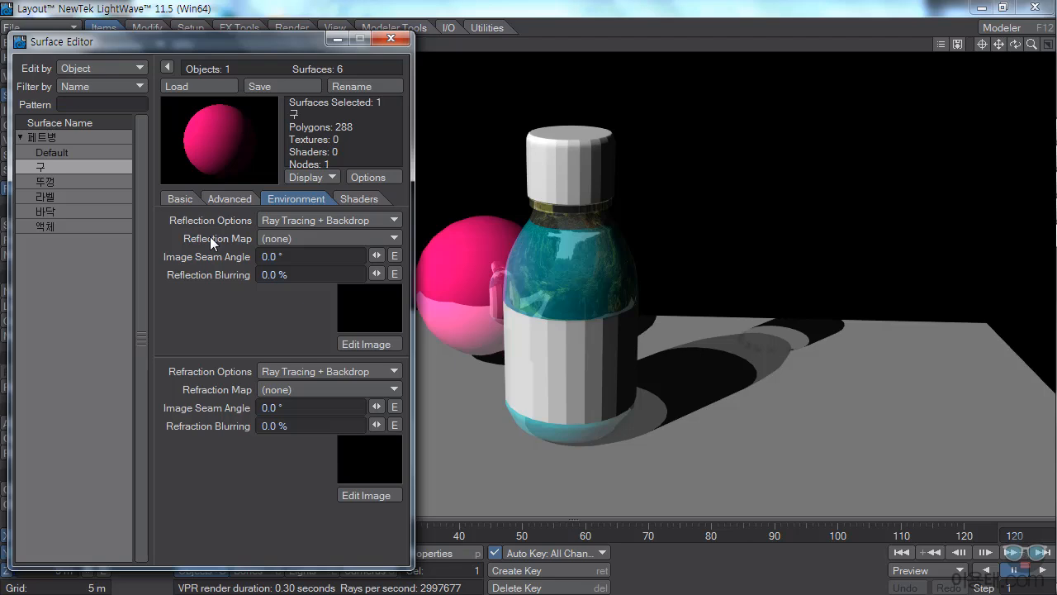
left_click(297, 221)
left_click(299, 249)
left_click(292, 238)
left_click(283, 249)
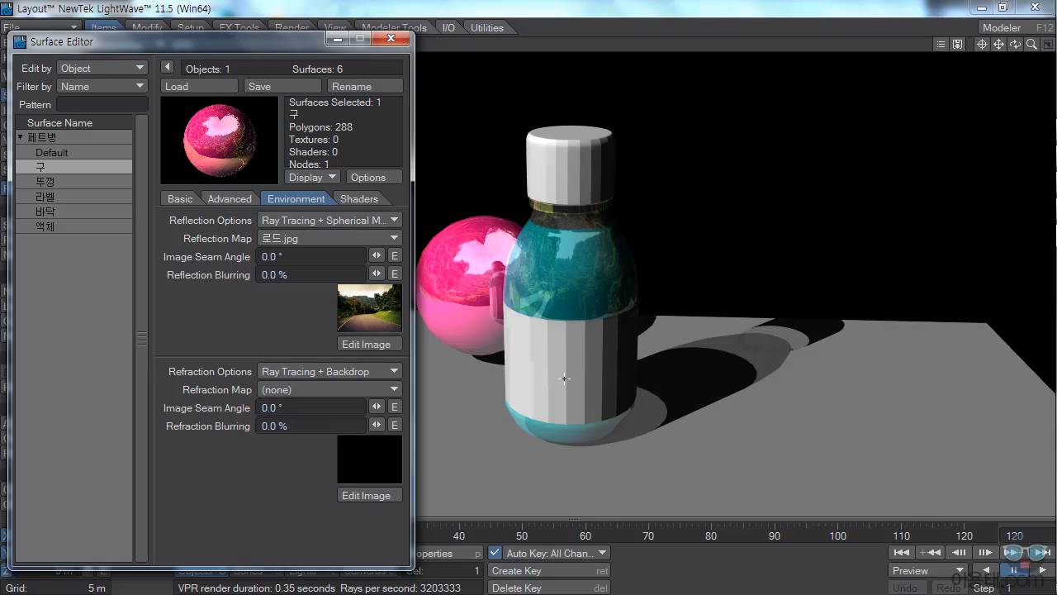
Set the 라벨 surface's reflection to 35% and enable its smoothing.
left_click(53, 198)
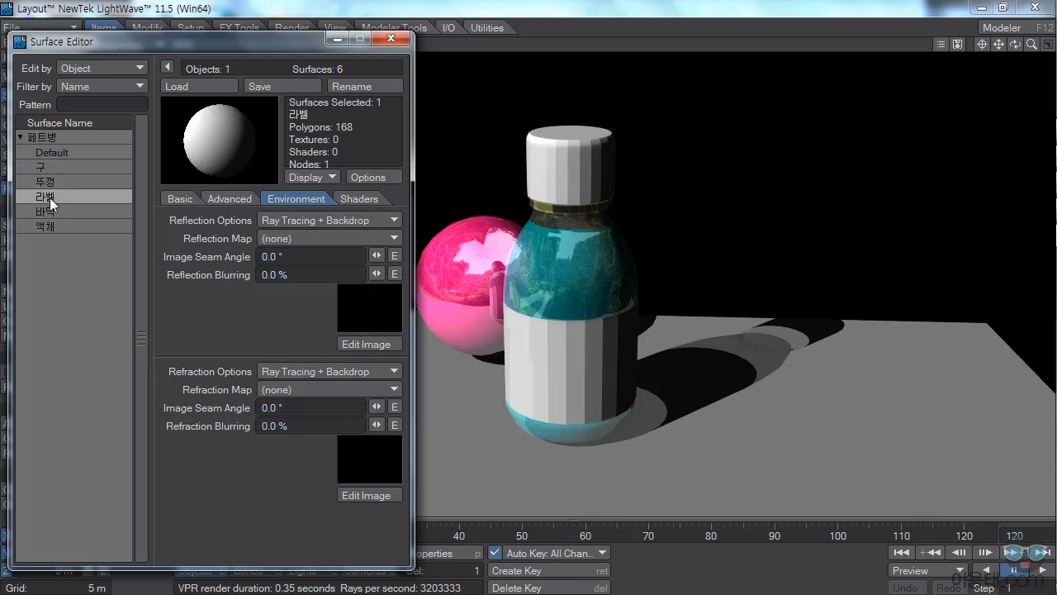
left_click(179, 199)
left_click(308, 339)
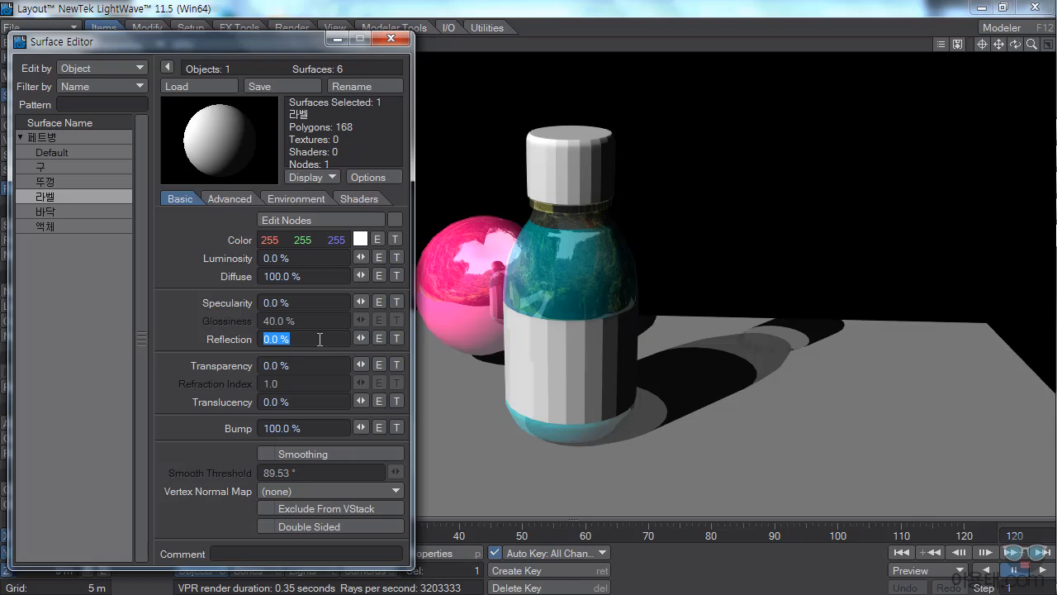
type("35")
key("Tab")
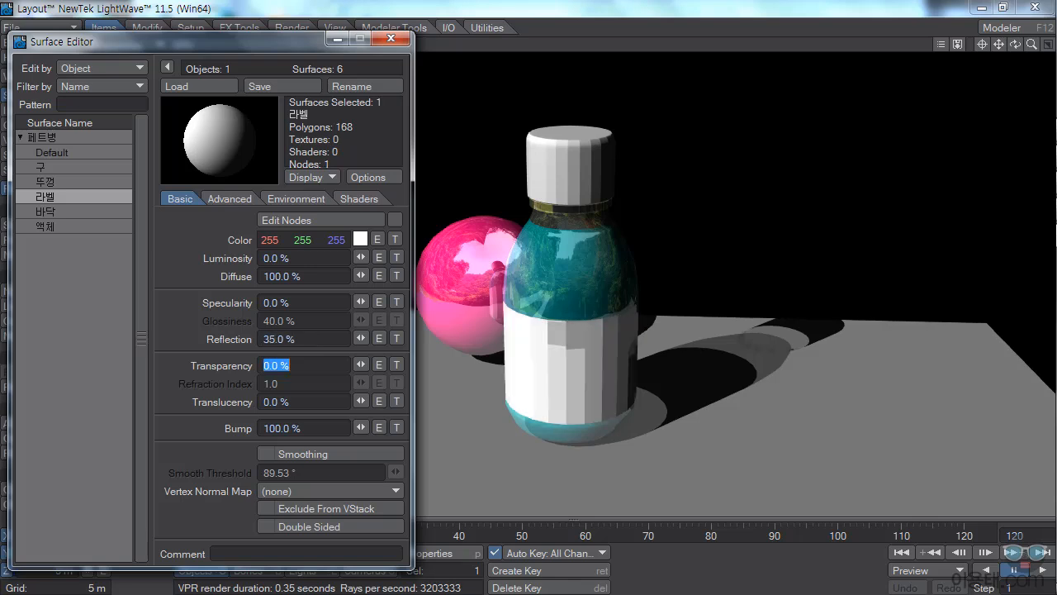
left_click(265, 454)
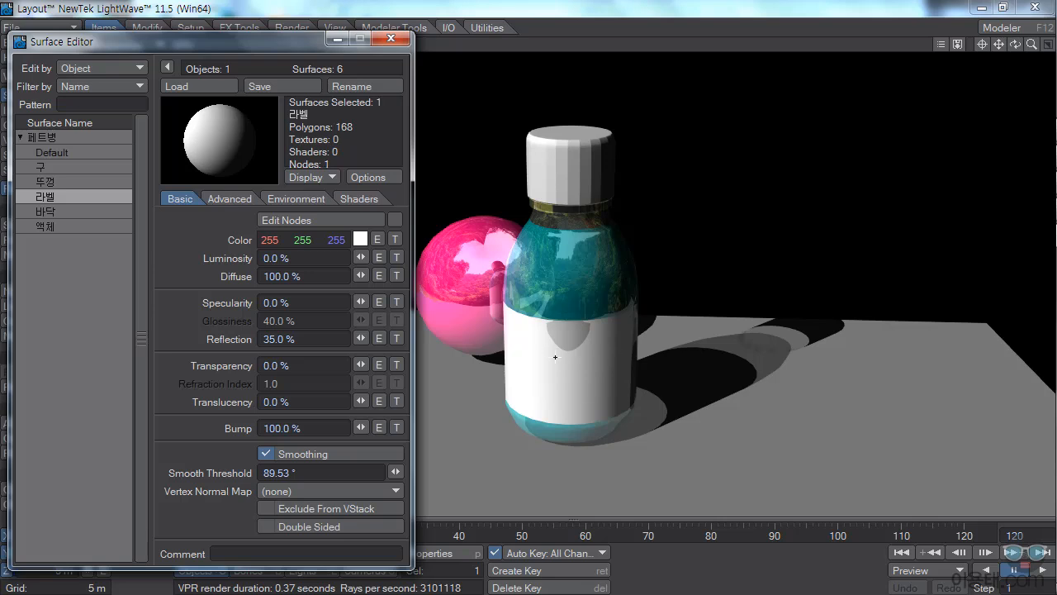
Add a colour texture to the 라벨 surface using the 페트병 라벨 image.
left_click(395, 240)
left_click_drag(359, 134, 354, 101)
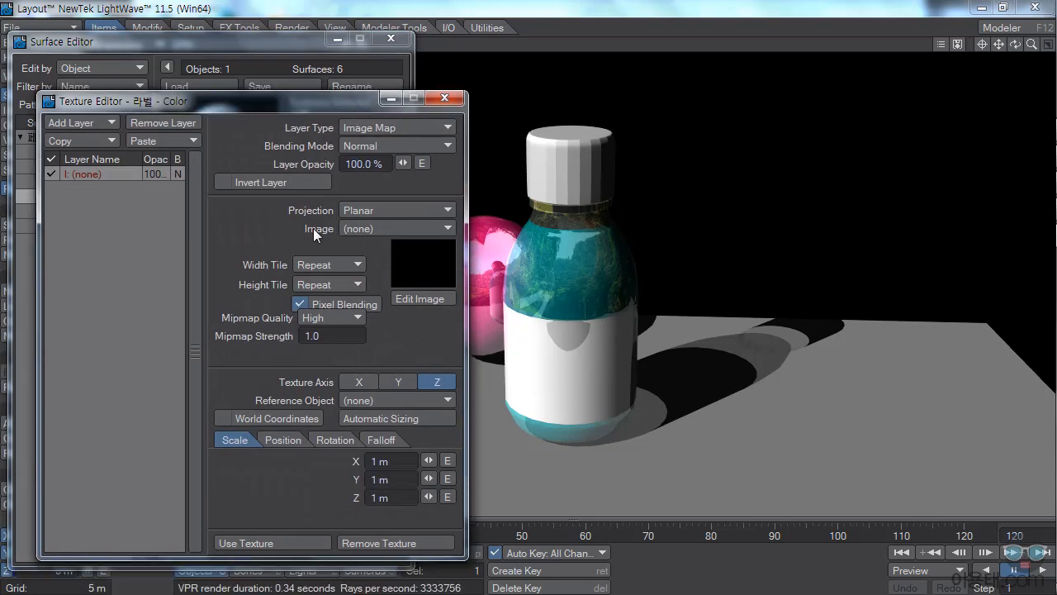
left_click(357, 229)
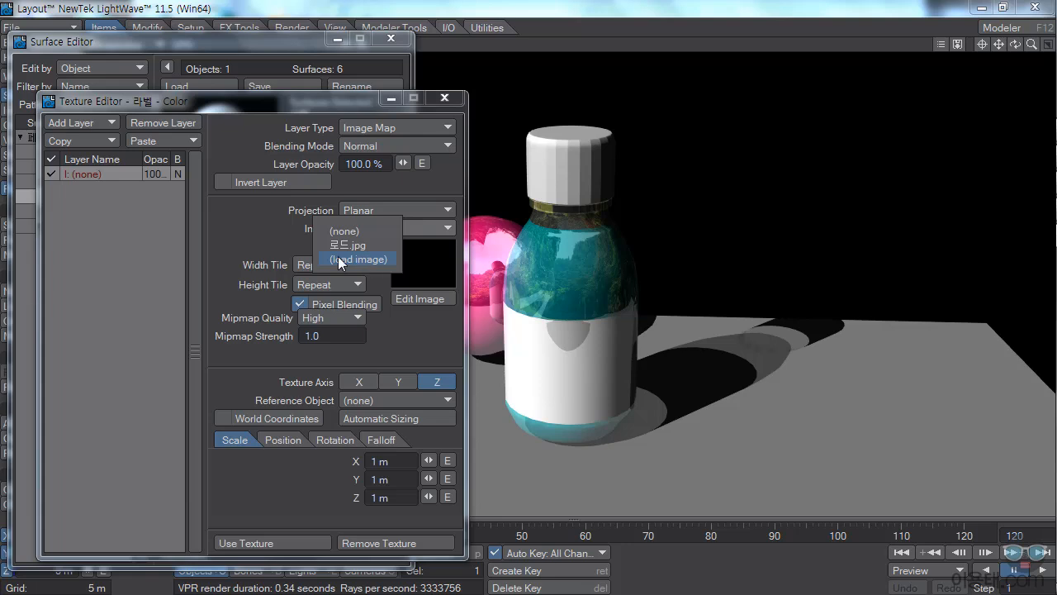
left_click(363, 260)
left_click_drag(816, 297, 816, 375)
left_click(648, 324)
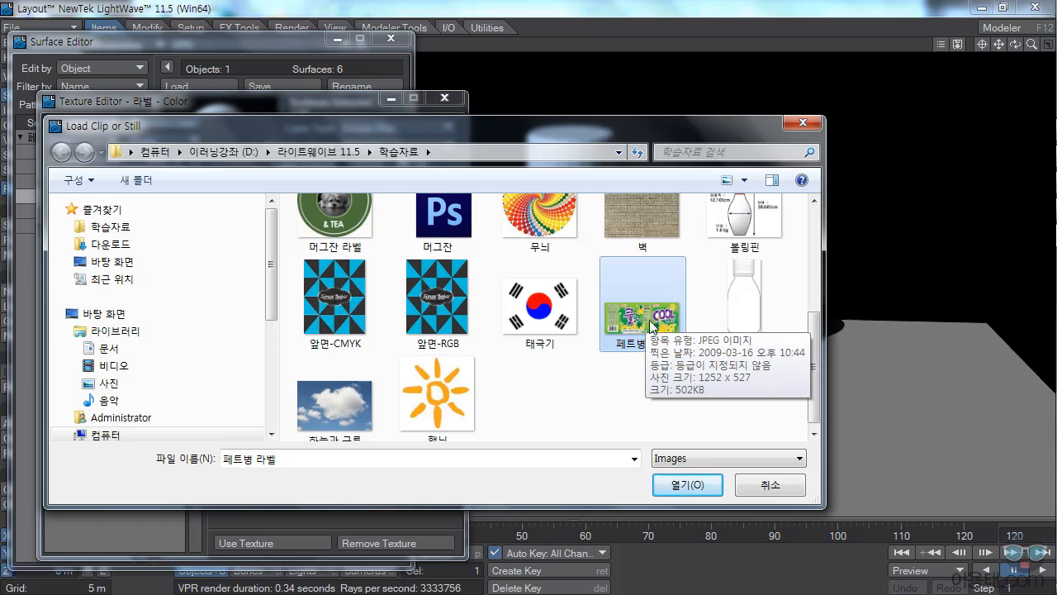
left_click(682, 484)
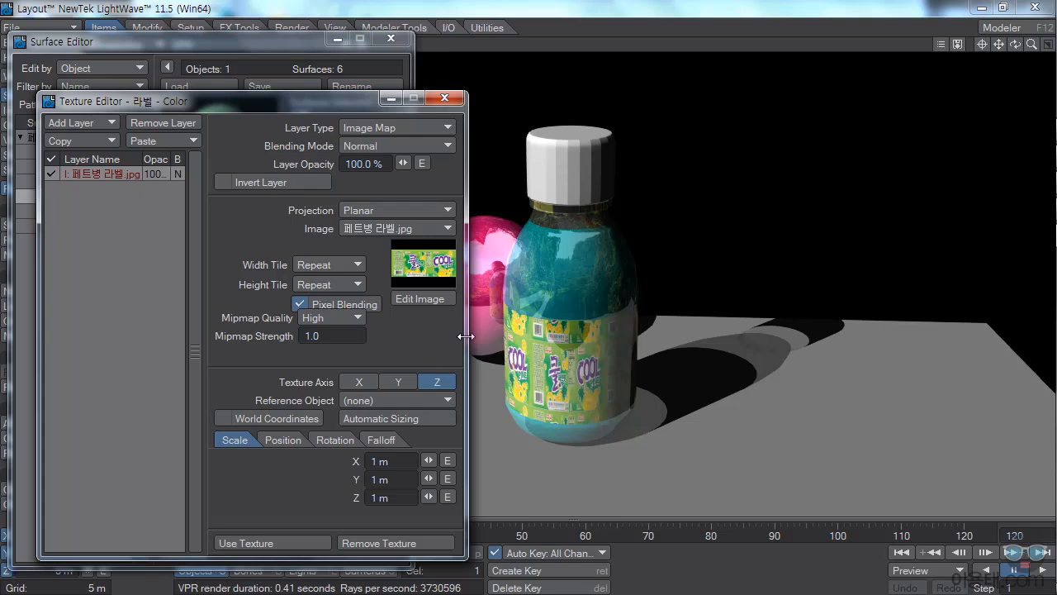
Change the label texture's projection to Cylindrical and size it automatically to the surface.
left_click(377, 210)
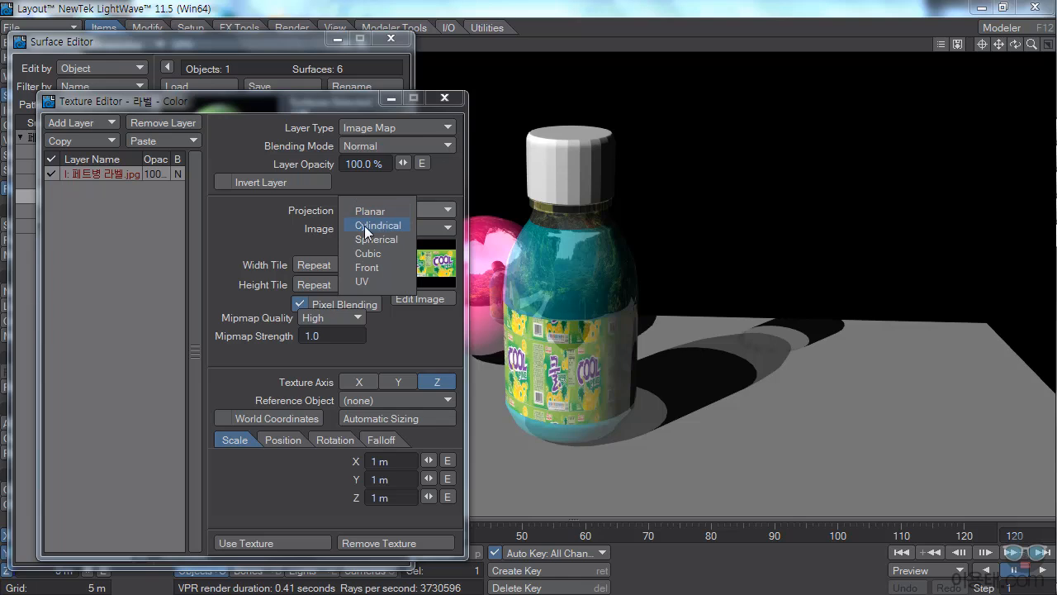
left_click(377, 227)
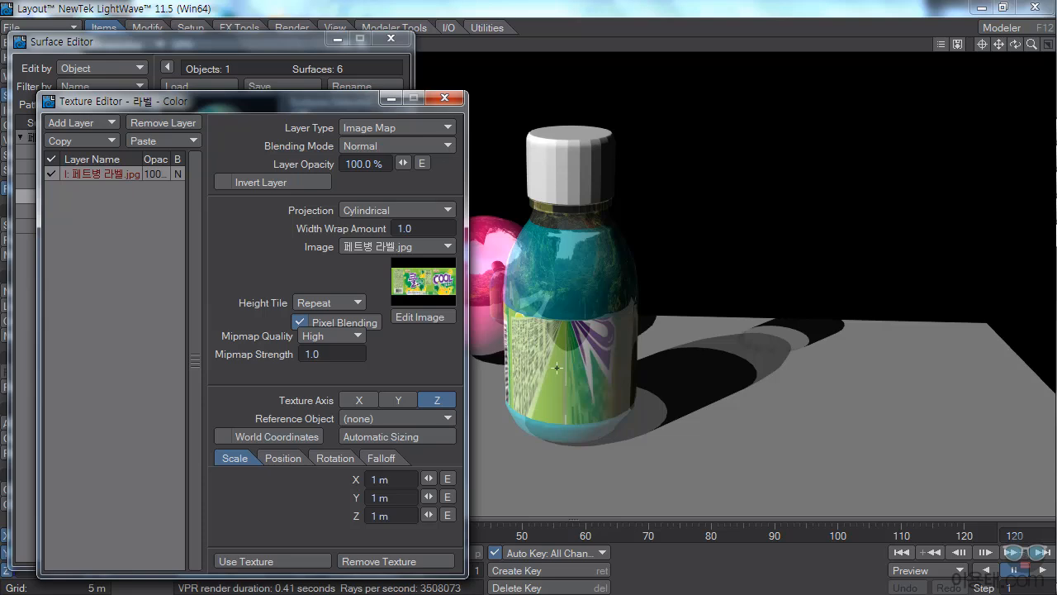
left_click(403, 437)
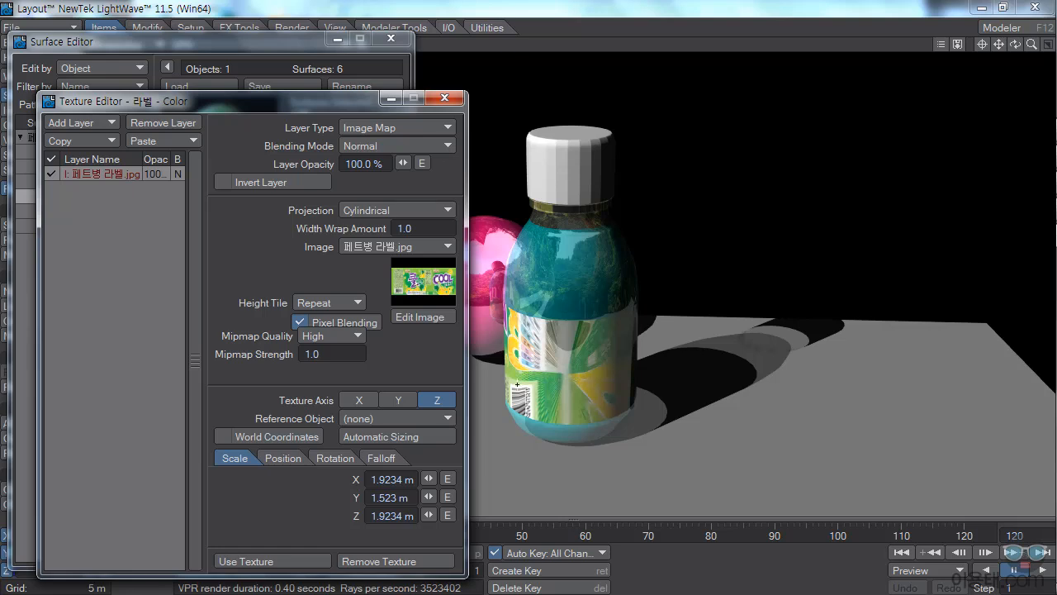
Align the cylindrical label texture to the Y axis and apply it to the 라벨 surface.
left_click(398, 400)
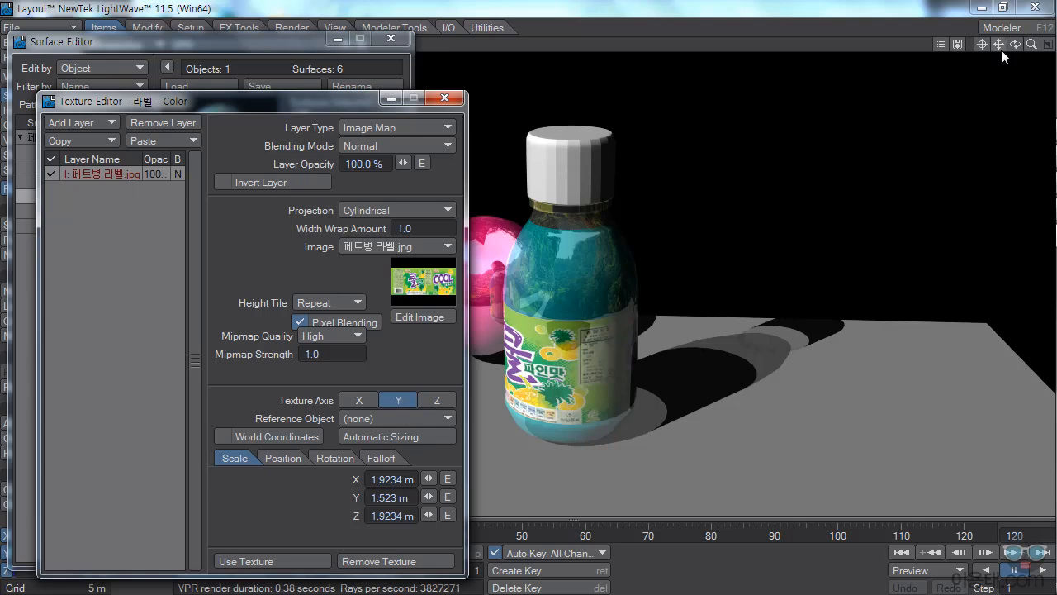
mouse_move(1015, 45)
left_mouse_down()
mouse_move(1049, 47)
mouse_move(1019, 45)
left_mouse_up()
left_click_drag(583, 363, 595, 351, "alt")
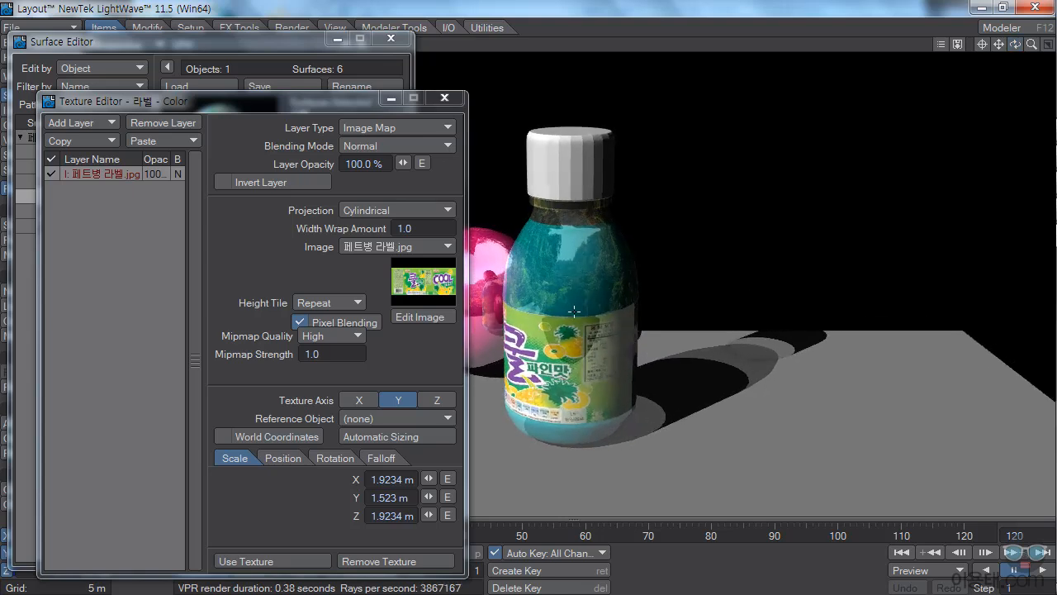
left_click(248, 561)
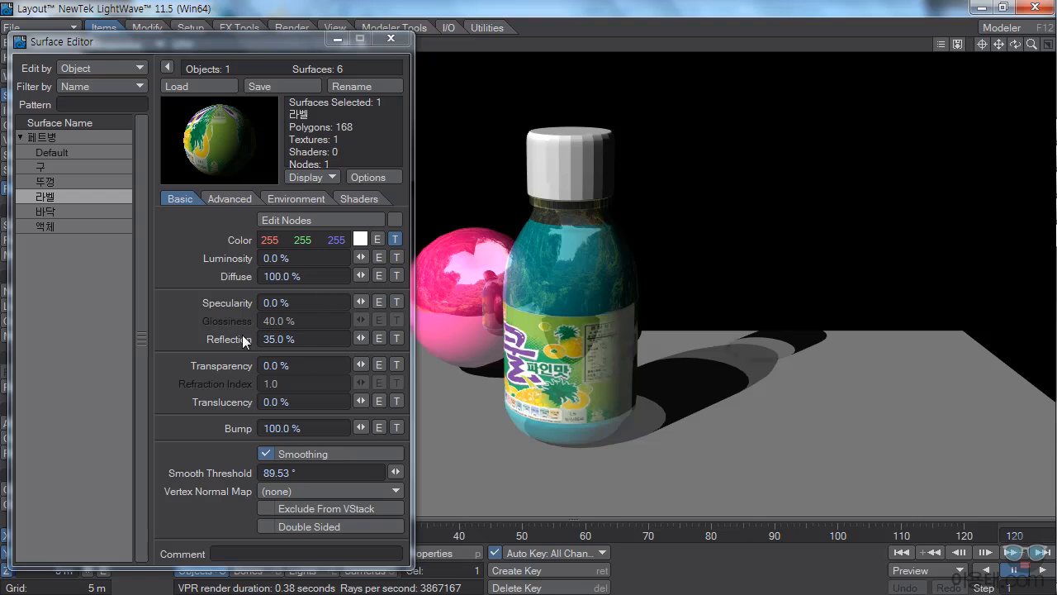
Set the 라벨 surface's reflection option to Ray Tracing + Spherical Map with 로드.jpg as its reflection map.
left_click(296, 197)
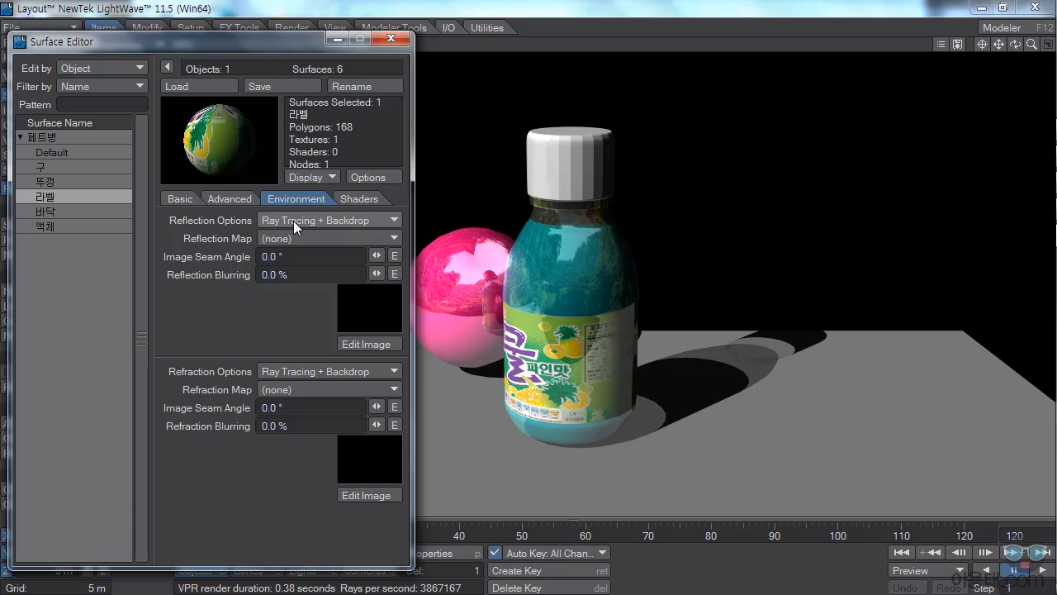
left_click(298, 218)
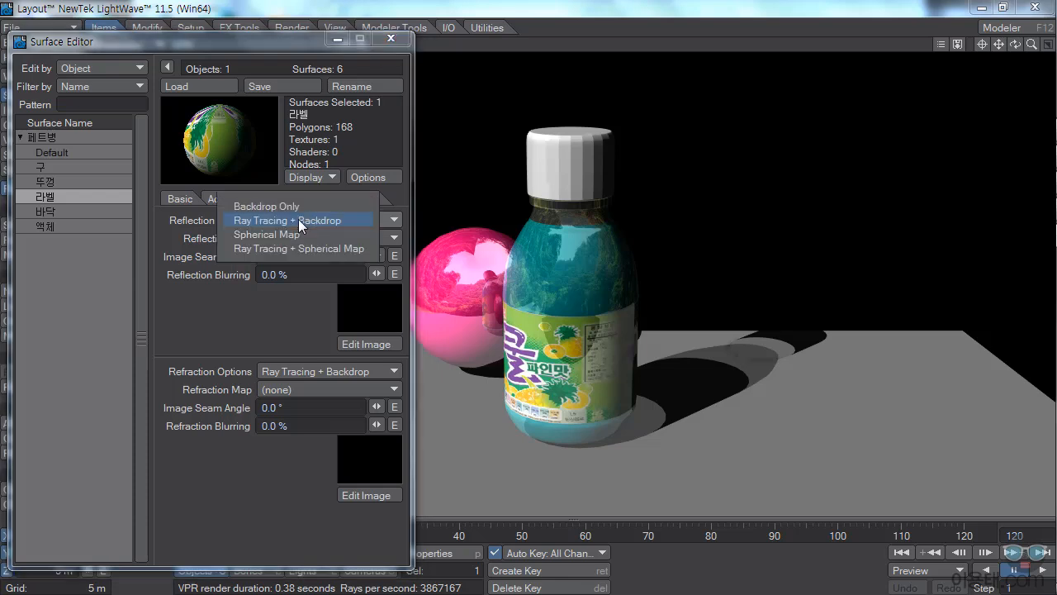
left_click(279, 249)
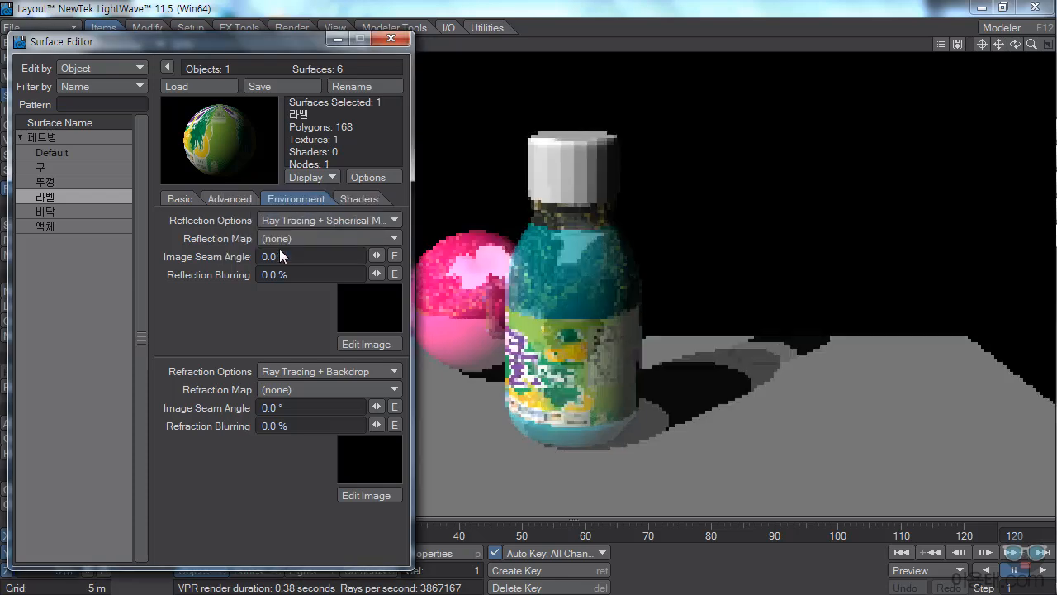
left_click(280, 237)
left_click(278, 253)
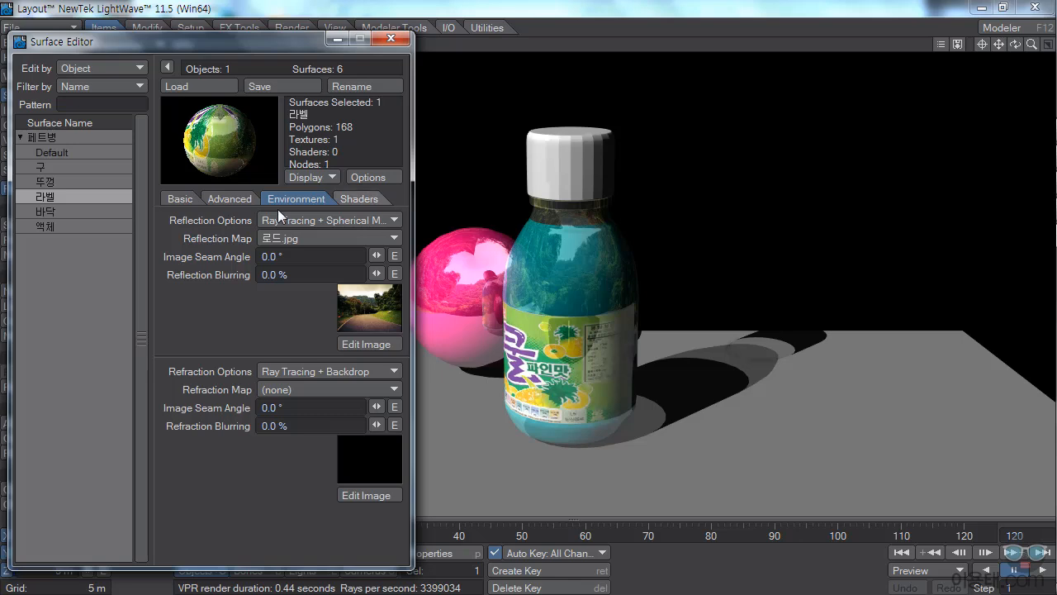
Enable smoothing on the 뚜껑 surface of the bottle cap.
left_click(46, 181)
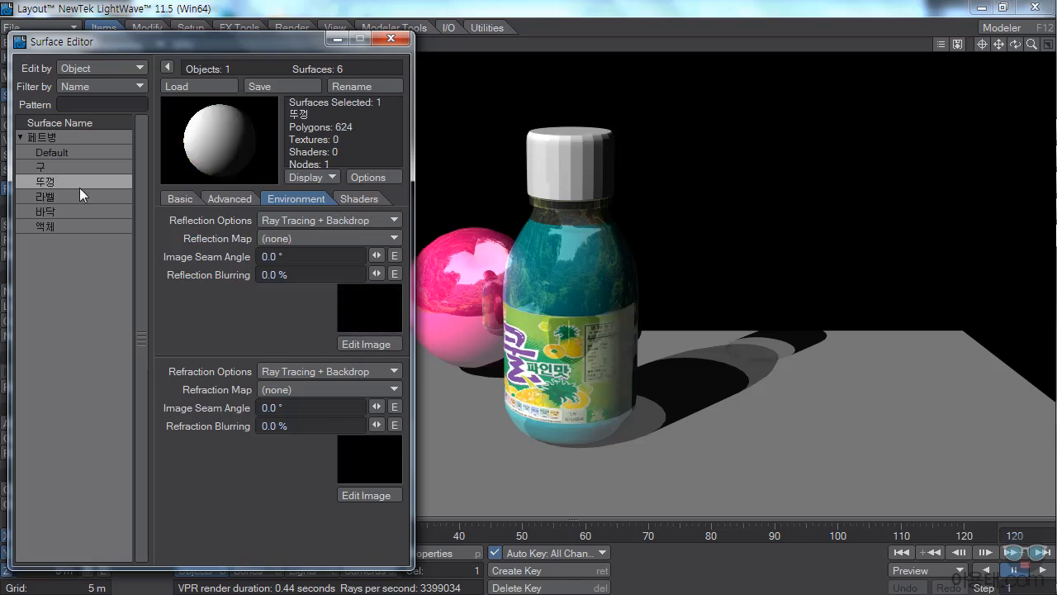
left_click(179, 200)
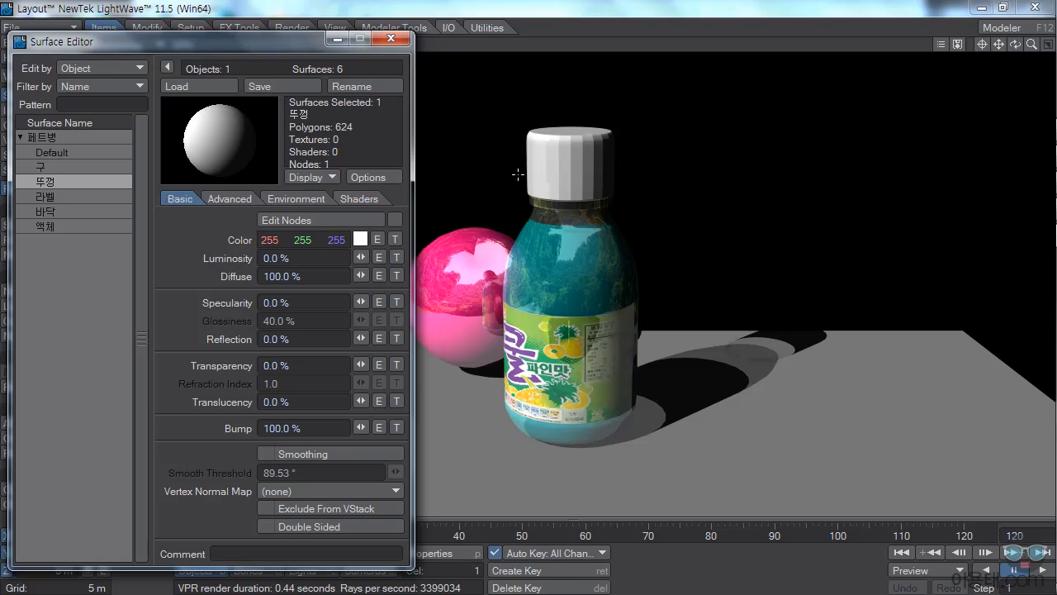
left_click(268, 453)
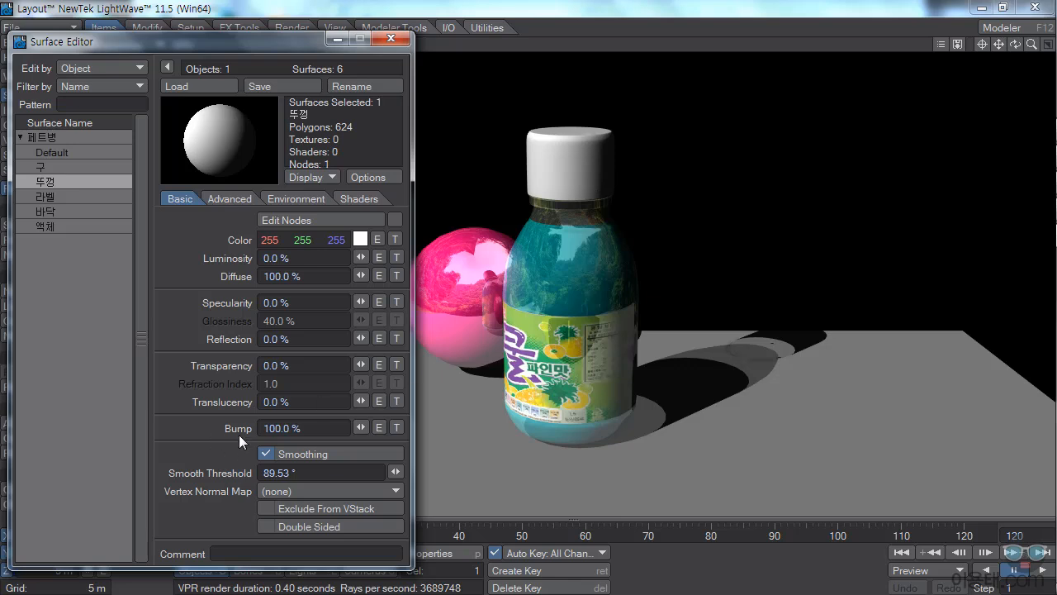
Add a bump texture to the 뚜껑 surface using the 뚜껑-옆면 image.
left_click(397, 429)
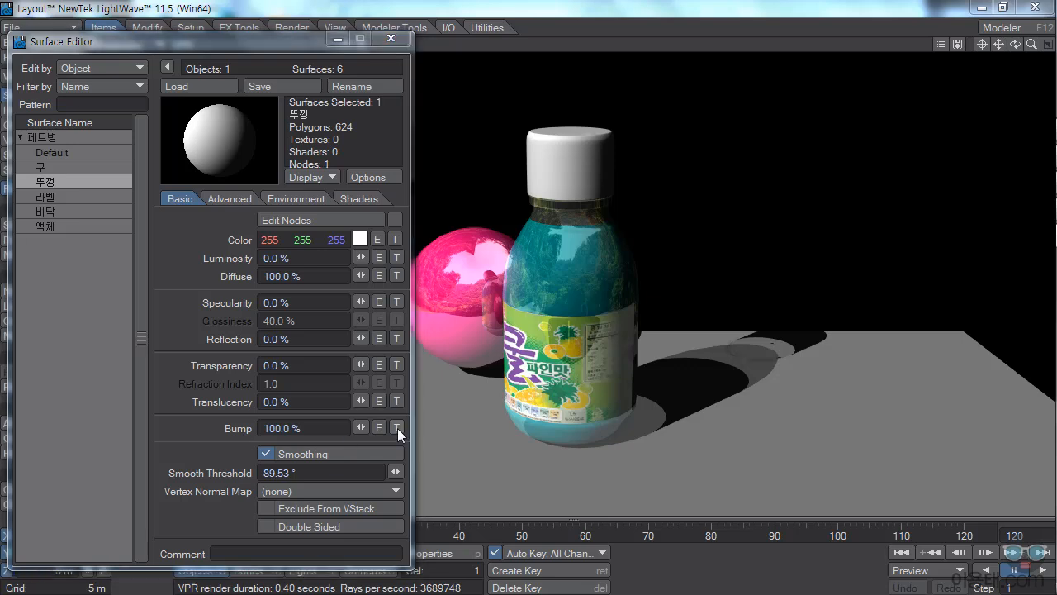
left_click(364, 248)
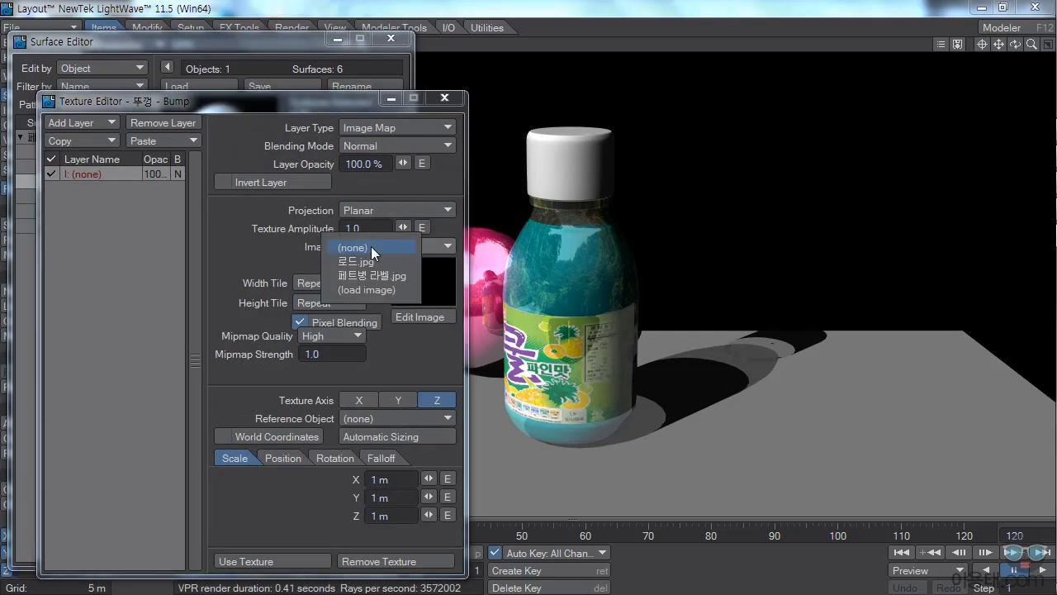
left_click(368, 290)
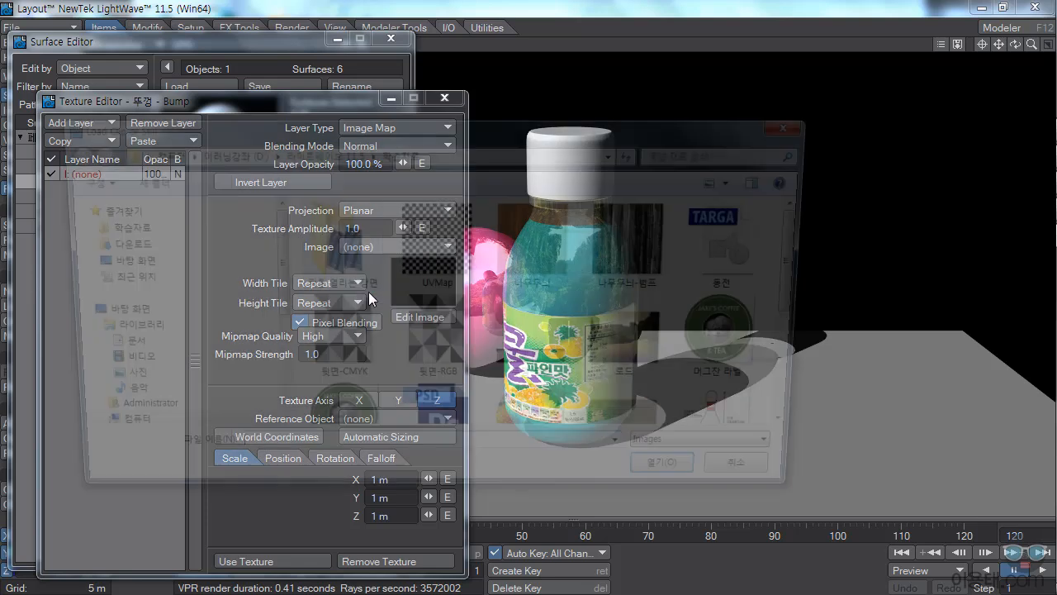
mouse_move(815, 267)
left_mouse_down()
mouse_move(815, 291)
mouse_move(815, 281)
left_mouse_up()
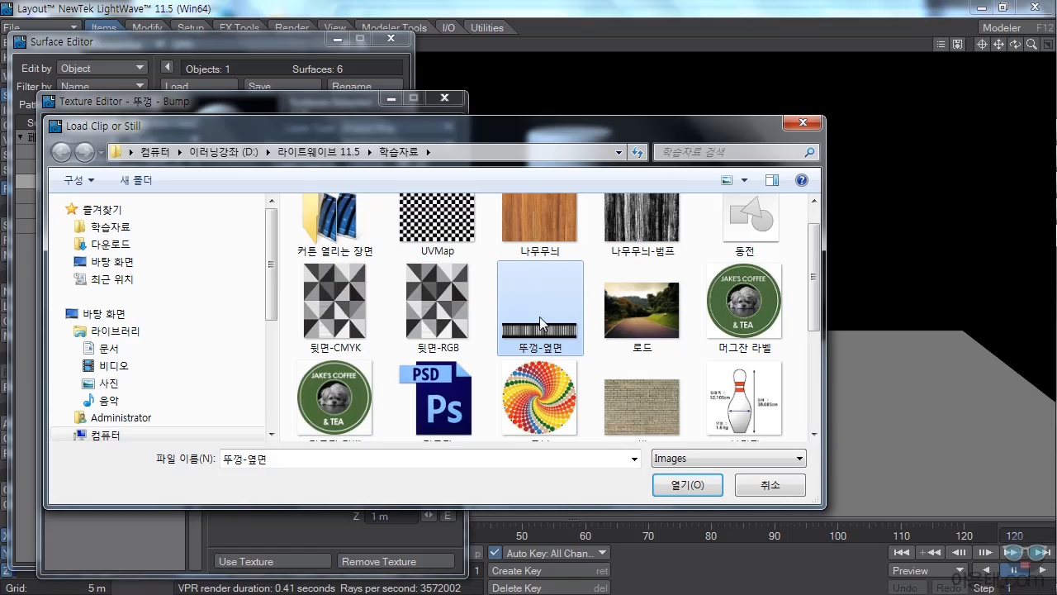
left_click(1029, 8)
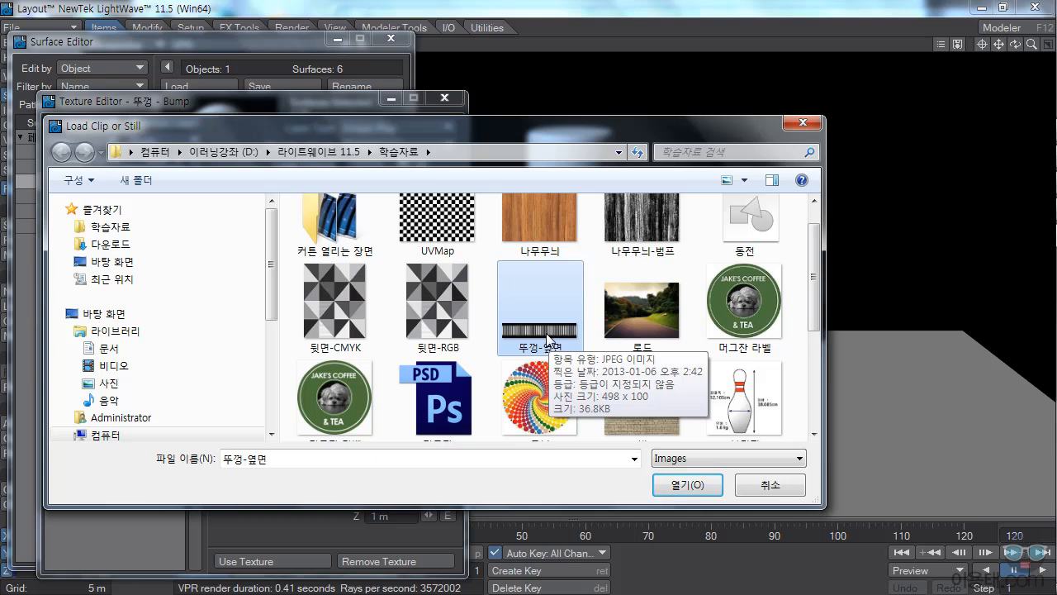
left_click(669, 485)
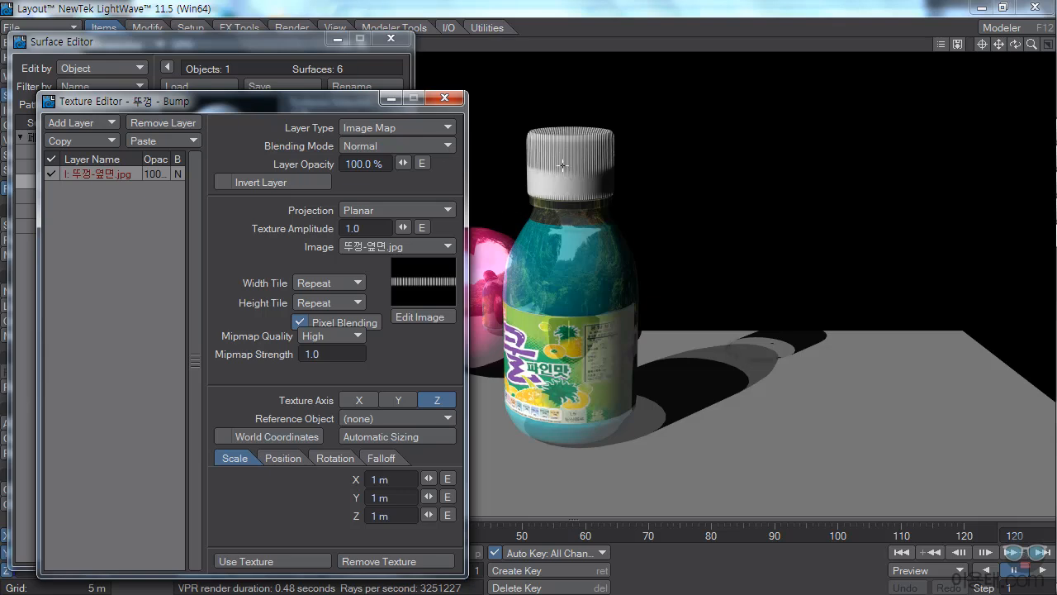
Change the cap's bump texture projection to Cylindrical around the Y axis.
left_click(365, 208)
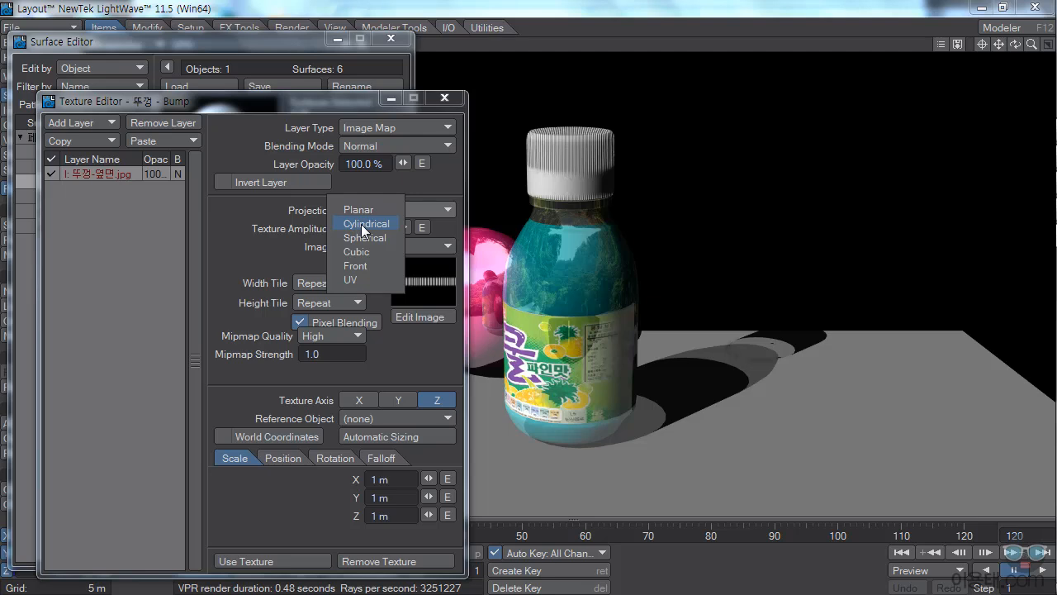
left_click(363, 225)
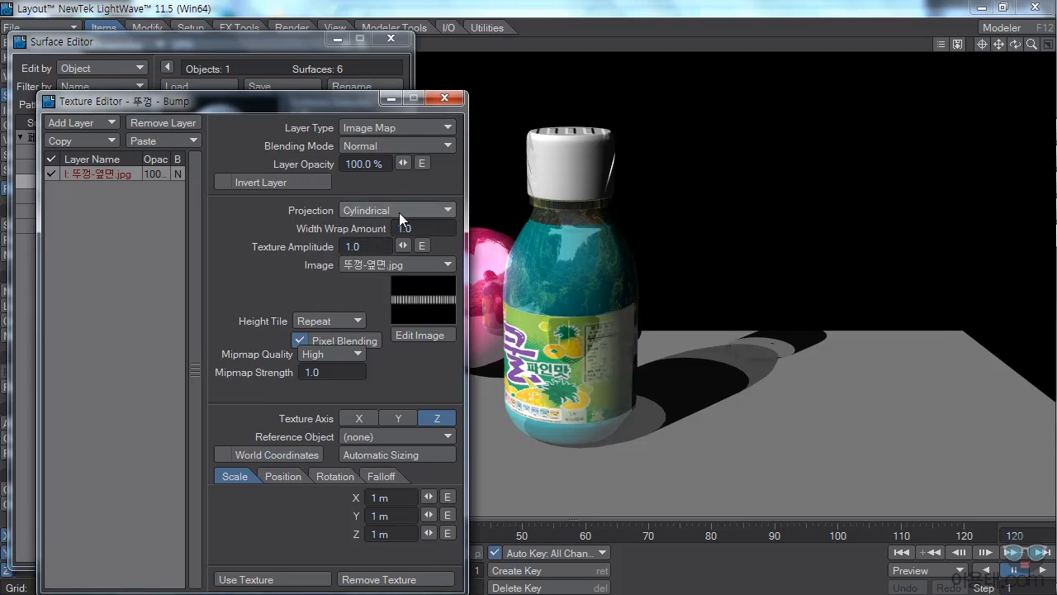
left_click(398, 418)
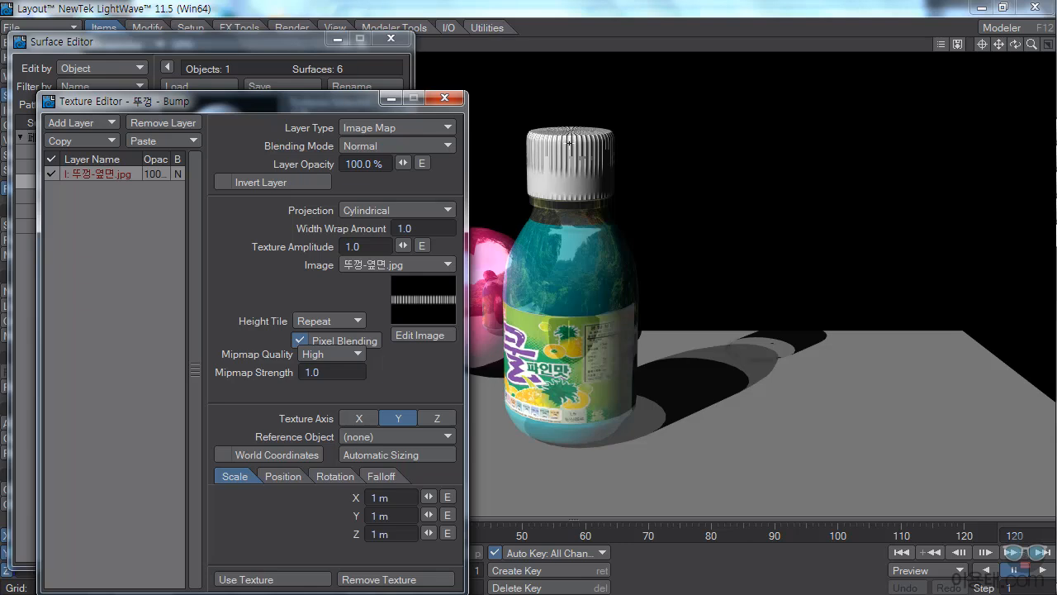
Apply the cap's bump texture with a Y position of -300 mm, and set the 뚜껑 surface's specularity to 23.5% and glossiness to 6.5%.
left_click(275, 477)
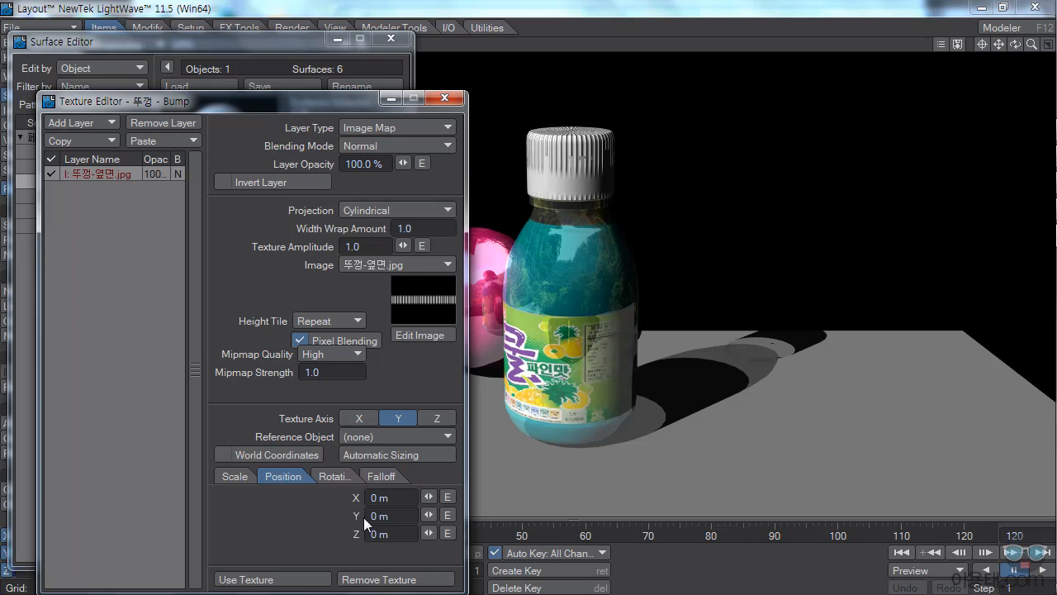
mouse_move(428, 514)
left_mouse_down()
mouse_move(458, 514)
mouse_move(396, 514)
mouse_move(451, 514)
mouse_move(428, 516)
left_mouse_up()
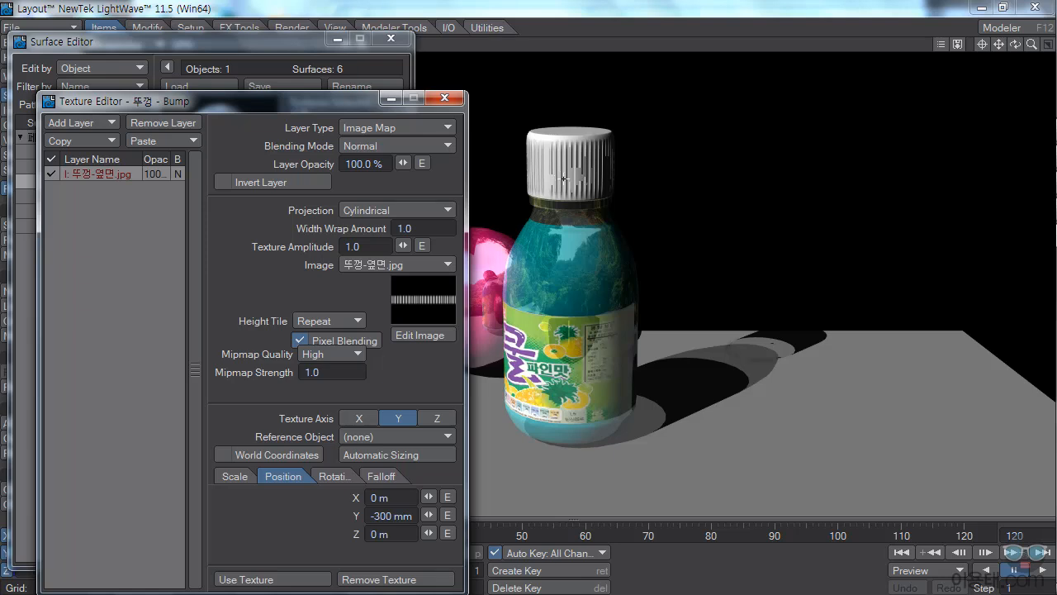
left_click(253, 581)
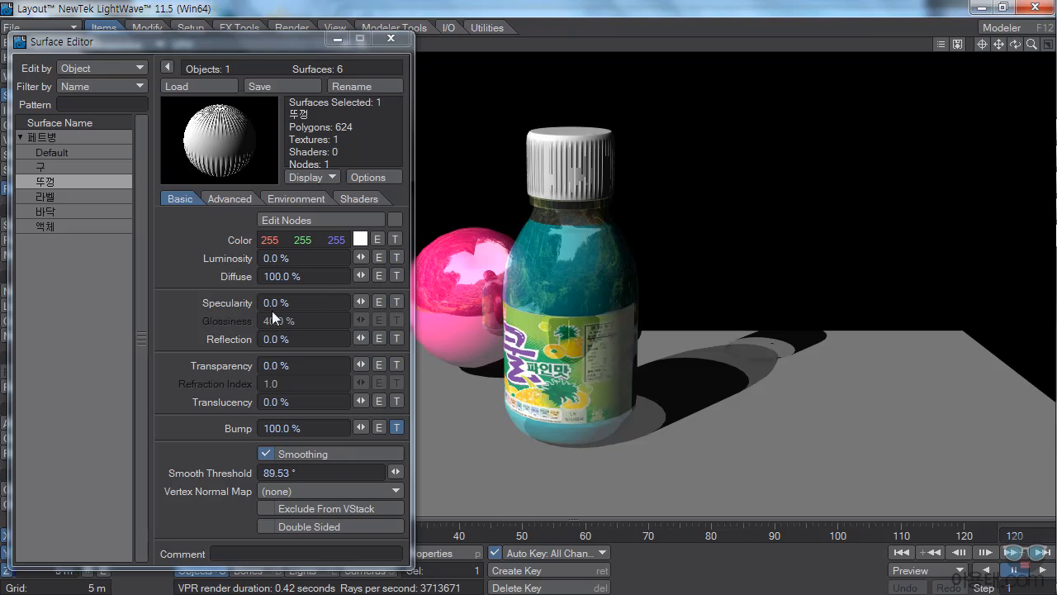
mouse_move(360, 301)
left_mouse_down()
mouse_move(413, 302)
mouse_move(379, 318)
mouse_move(404, 317)
mouse_move(294, 318)
mouse_move(361, 320)
left_mouse_up()
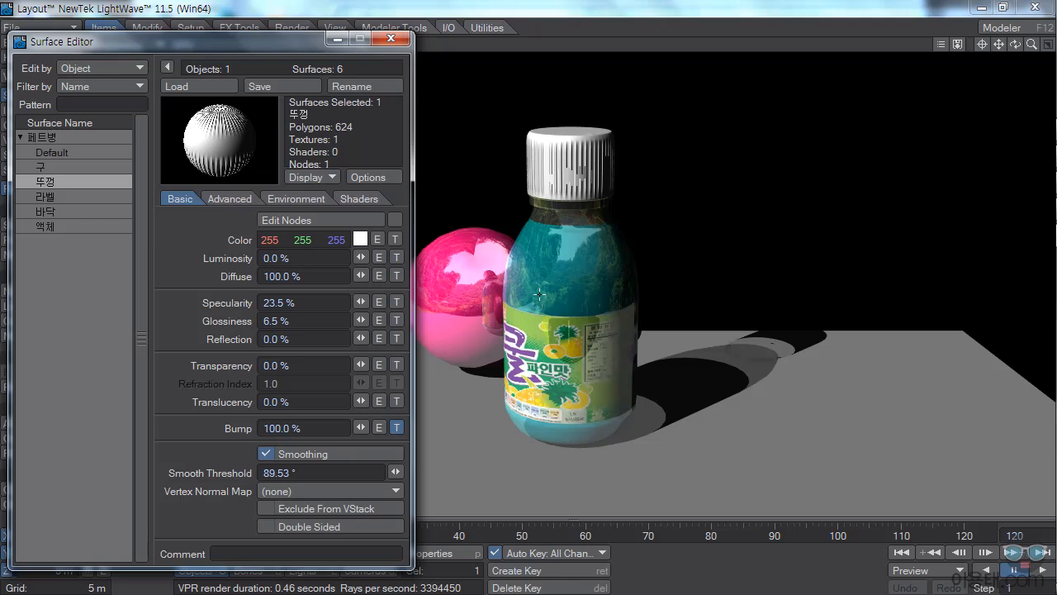
Set the 액체 surface's transparency to 65% and its refraction index to 1.07.
left_click(50, 225)
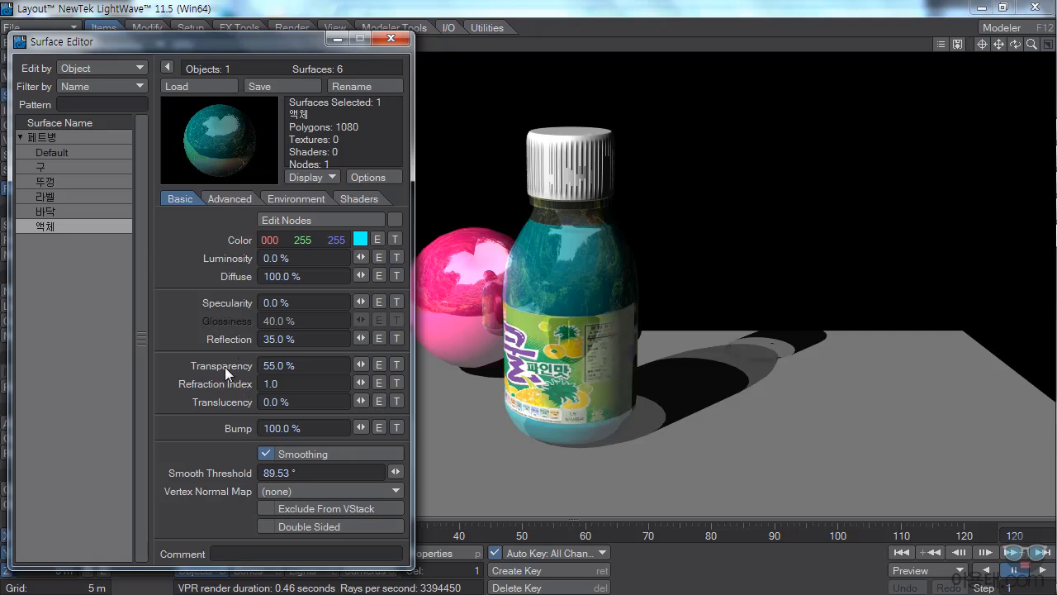
left_click_drag(304, 368, 230, 366)
type("65")
key("Tab")
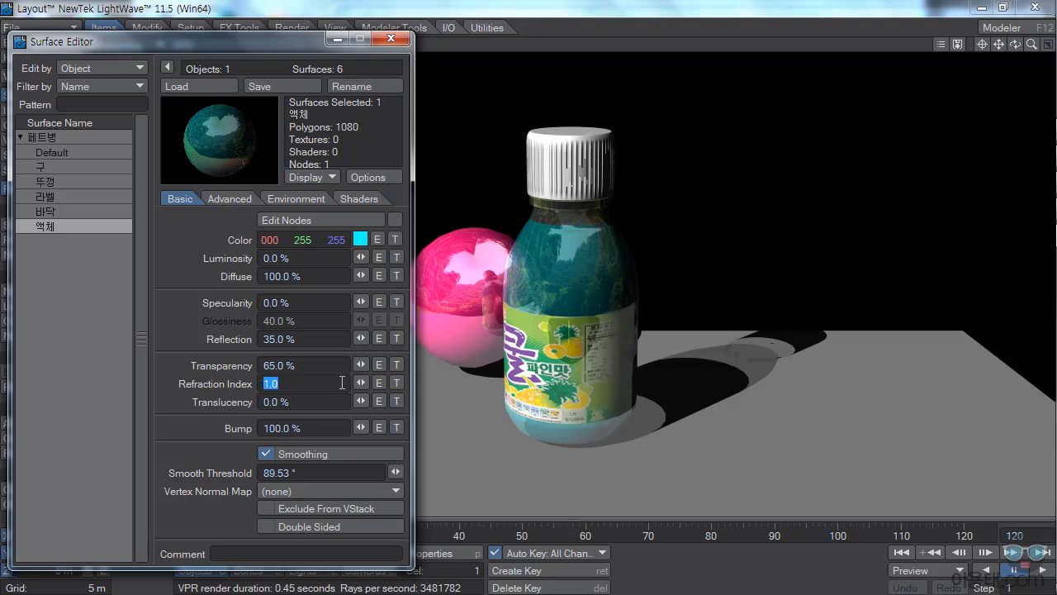
left_click_drag(360, 382, 768, 426)
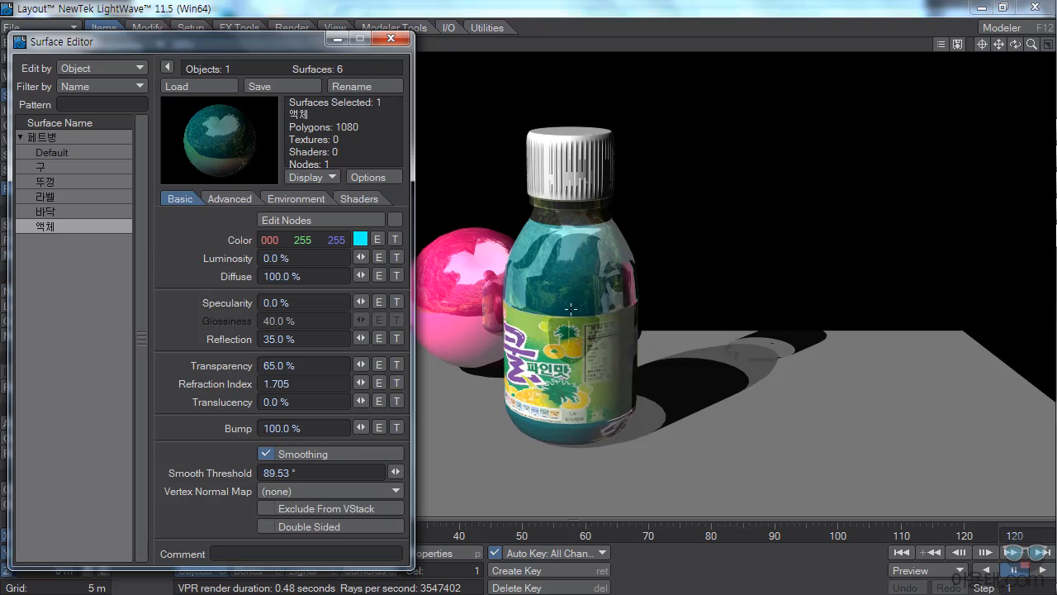
left_click_drag(361, 383, 256, 383)
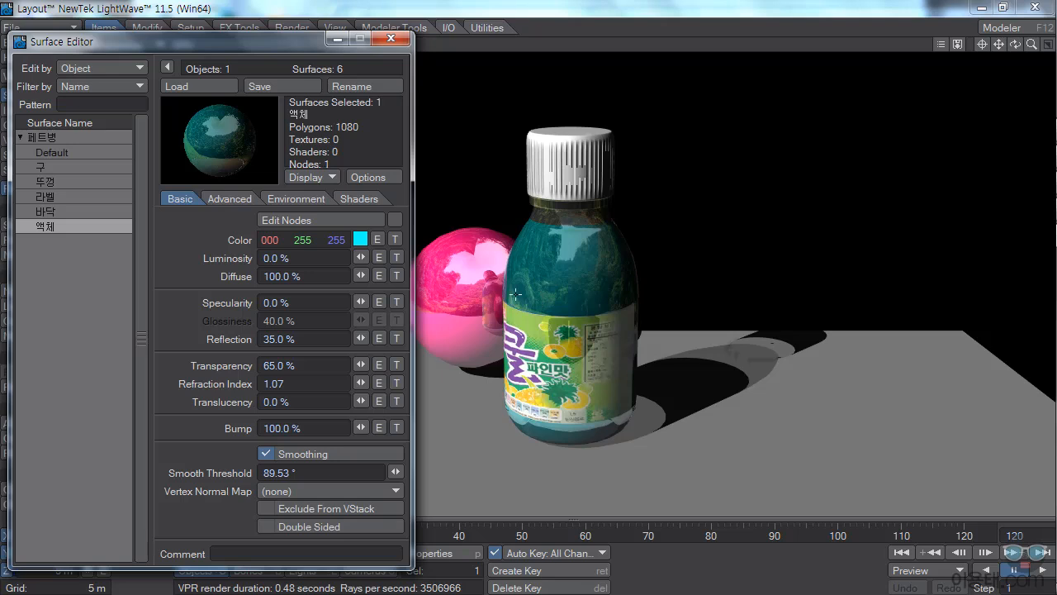
Colour the 바닥 floor surface yellow with RGB 240, 218, 15.
left_click(52, 211)
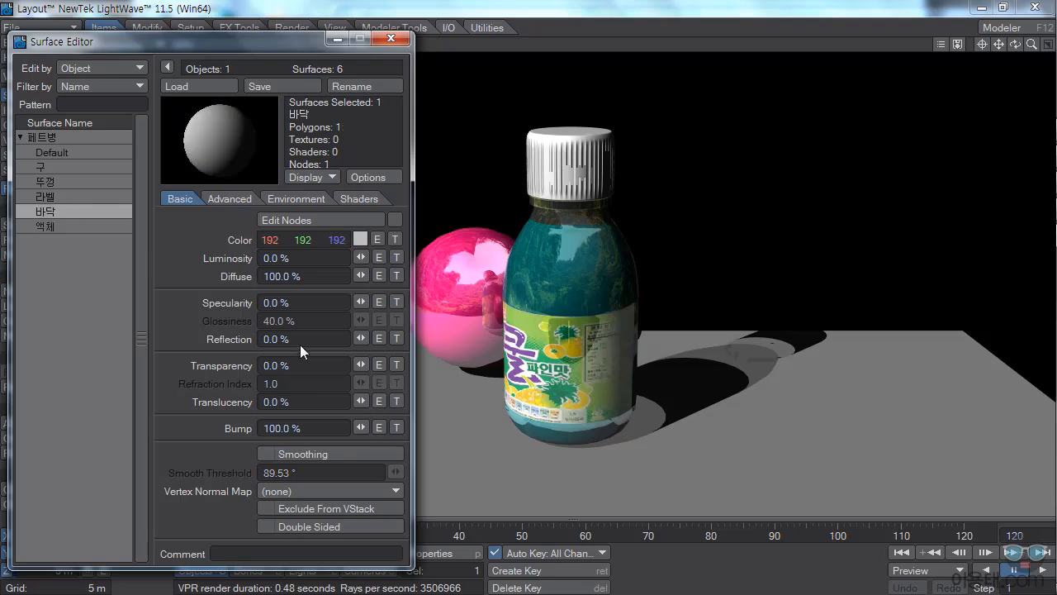
left_click(360, 239)
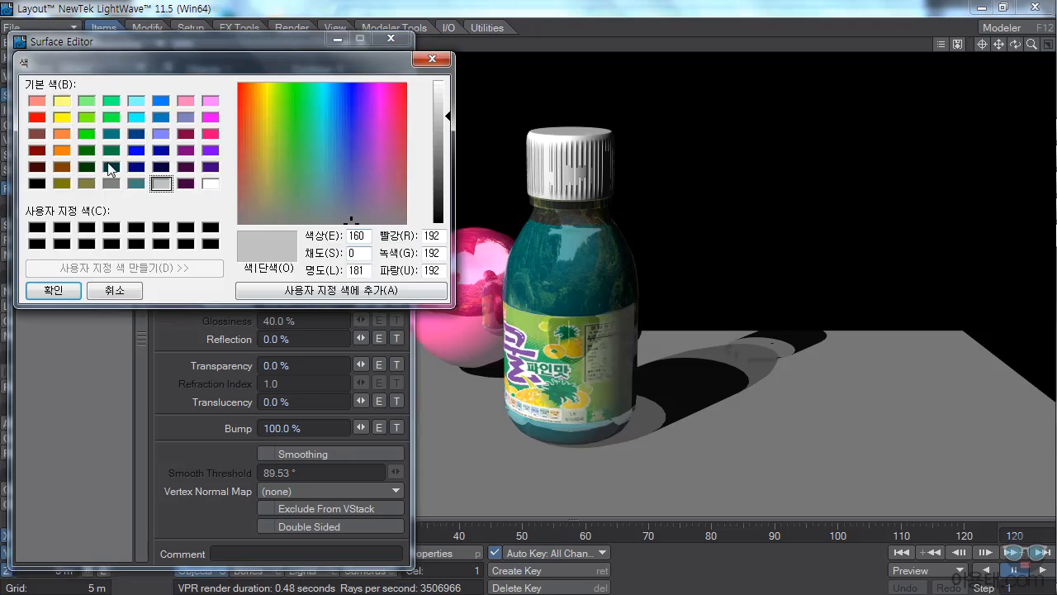
left_click(63, 116)
left_click_drag(262, 100, 263, 99)
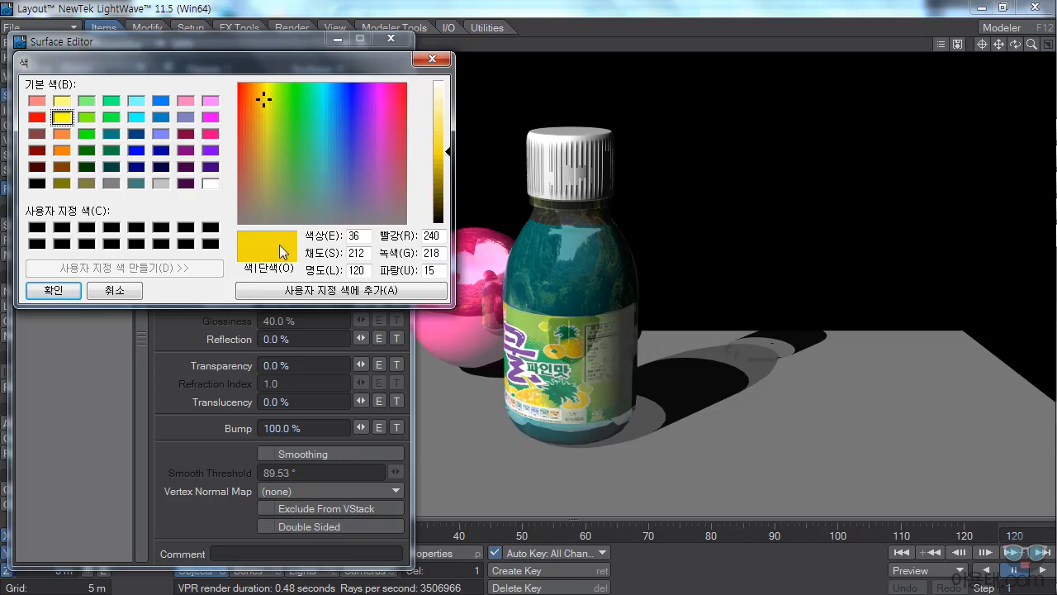
left_click(52, 290)
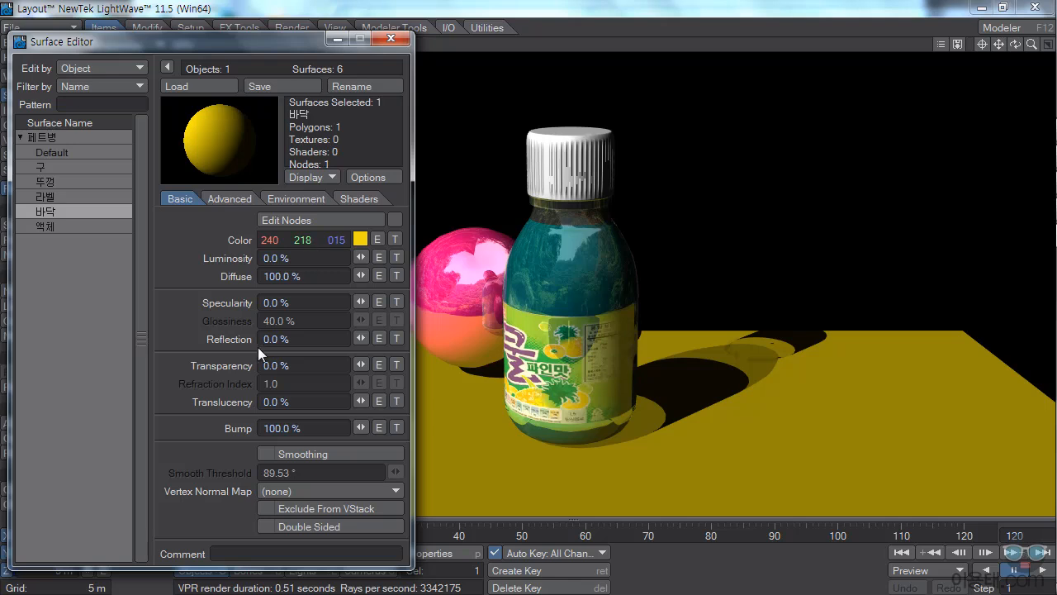
Set the 바닥 floor surface's reflection to 35% and close the Surface Editor.
left_click(307, 339)
type("35")
key("Tab")
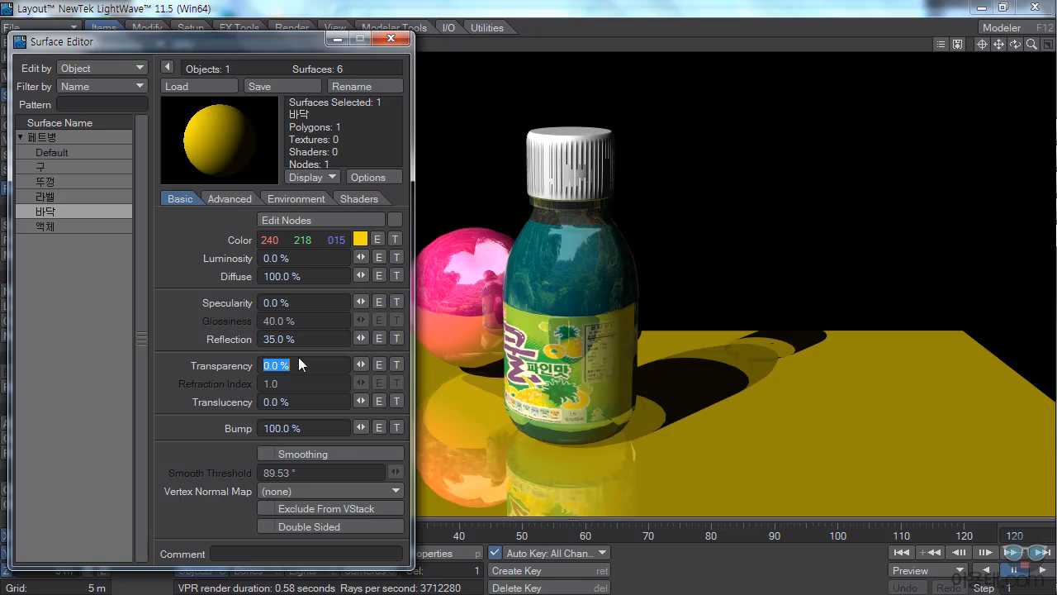
left_click(174, 335)
left_click(391, 39)
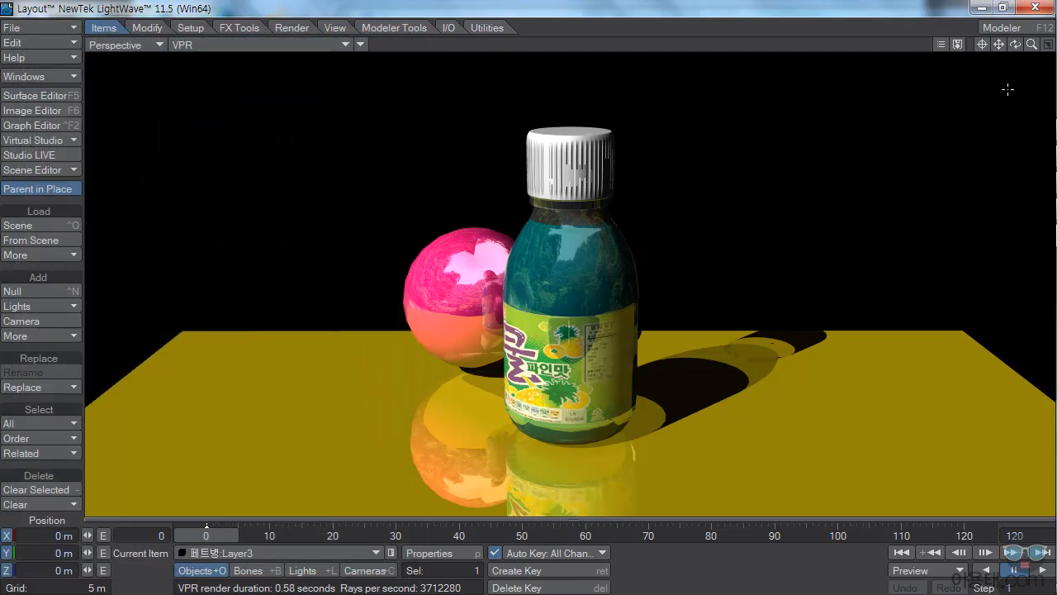
mouse_move(1017, 46)
left_mouse_down()
mouse_move(1037, 68)
mouse_move(1047, 62)
mouse_move(1004, 53)
mouse_move(1032, 54)
mouse_move(1017, 52)
left_mouse_up()
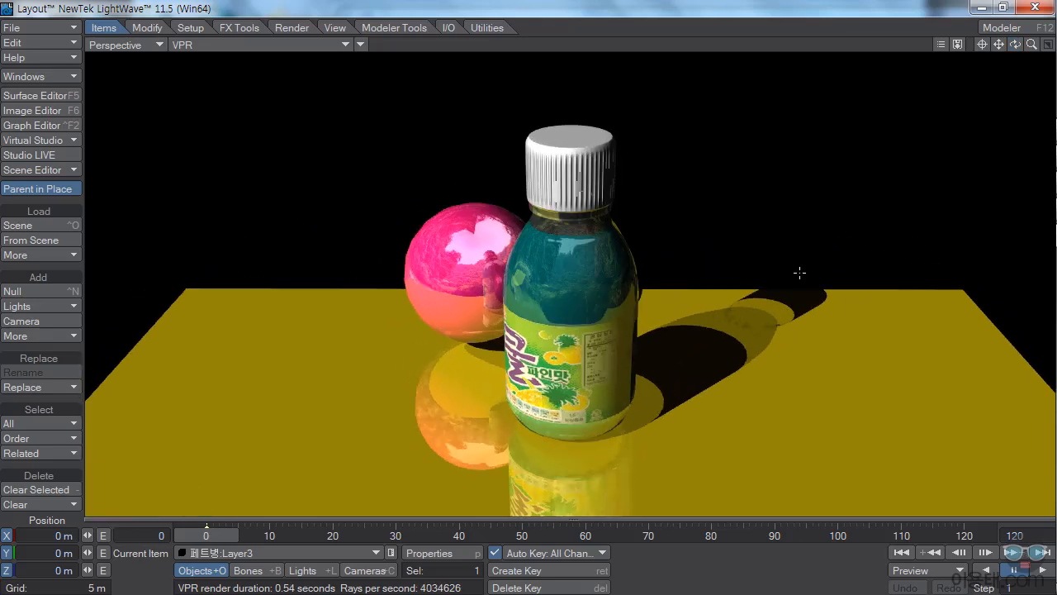